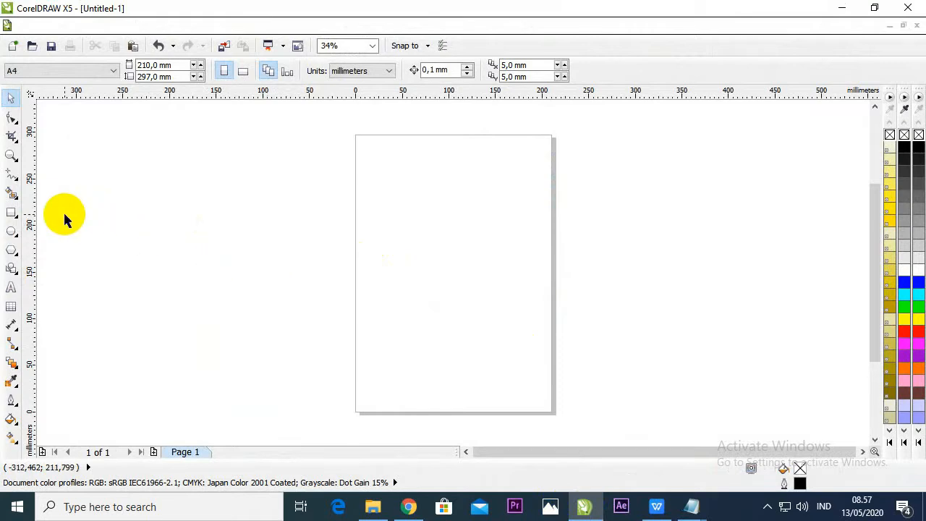
- Draw a horizontal rectangle about 143 mm wide and 32 mm high in the upper part of the page, centred near x 84, y 233 mm
click(12, 214)
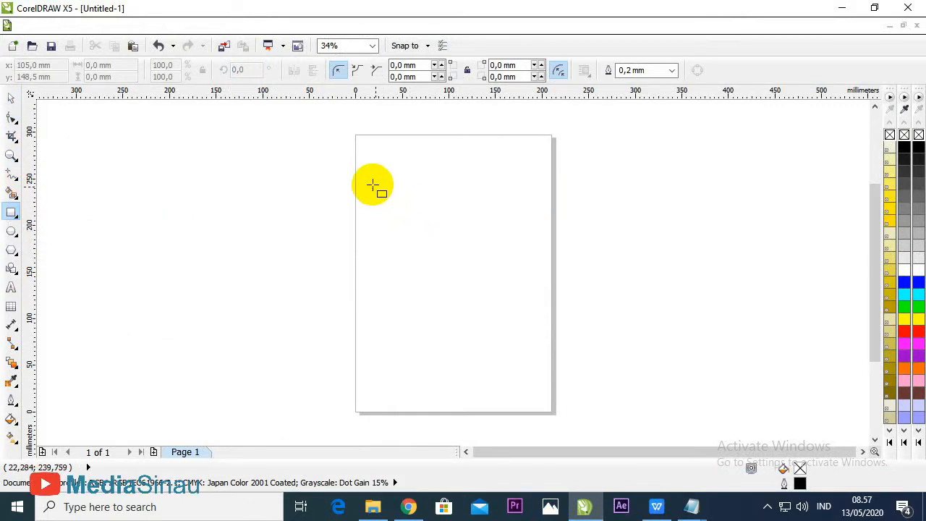
drag(372, 185, 506, 213)
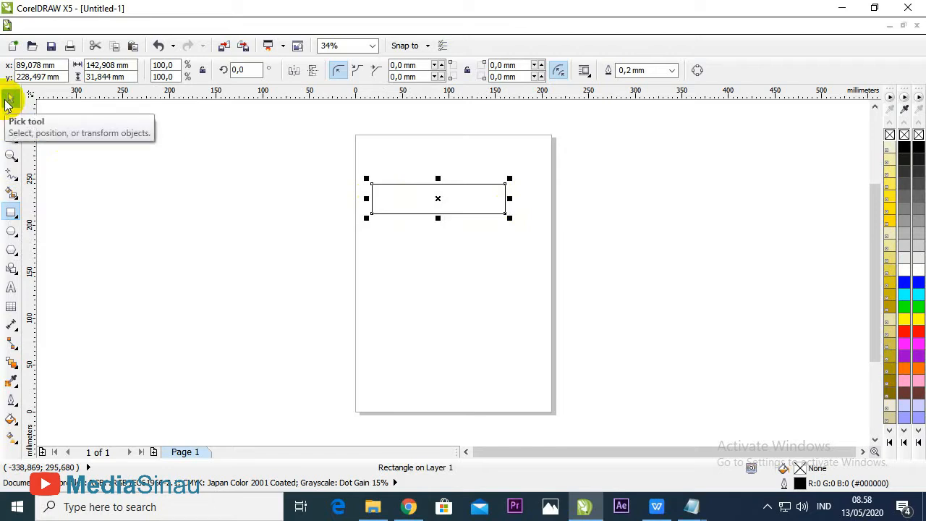
click(9, 99)
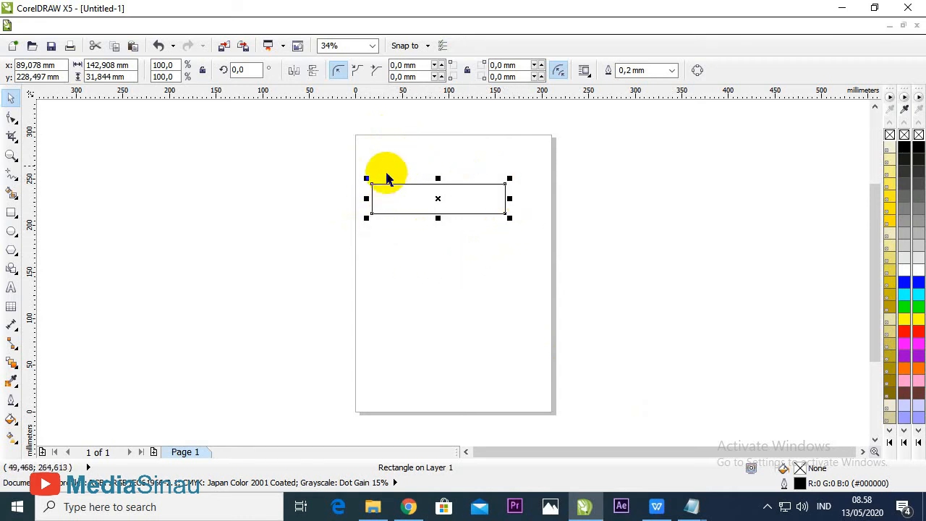
scroll(381, 183, up, 4)
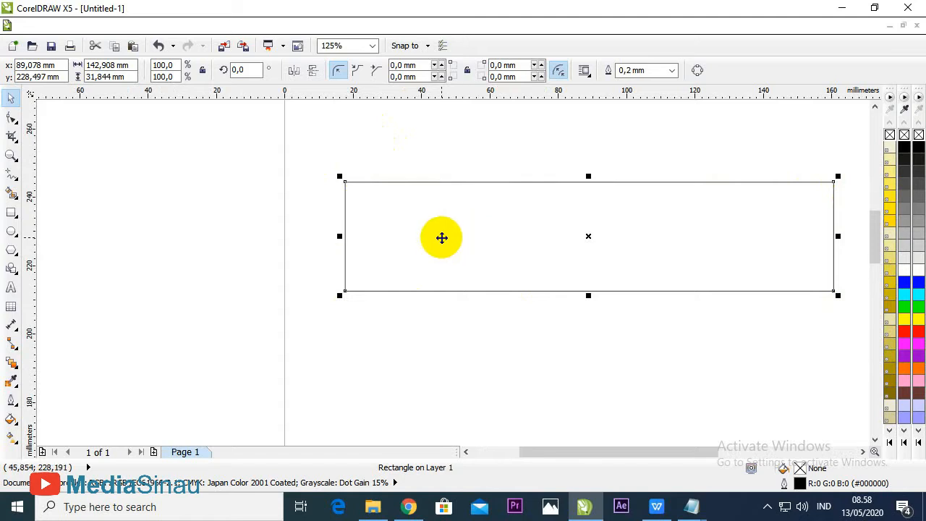
scroll(442, 237, down, 3)
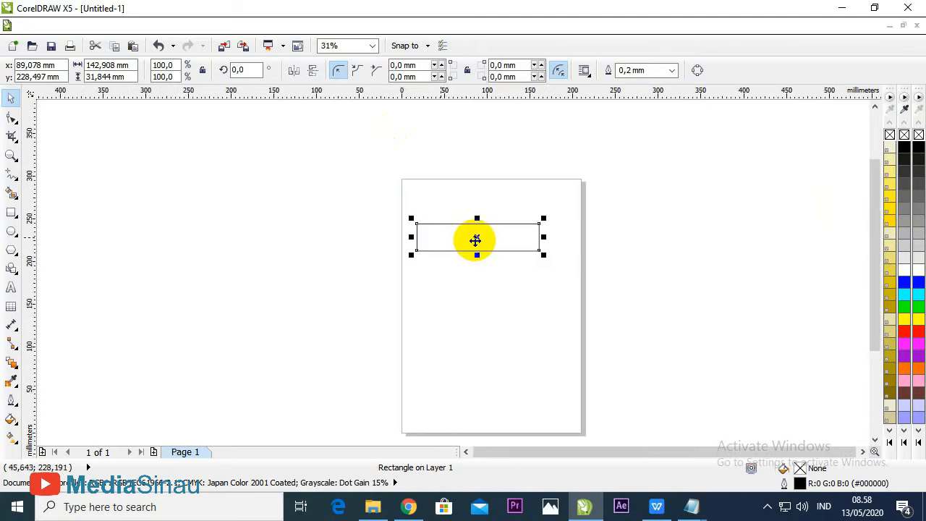
scroll(542, 239, up, 2)
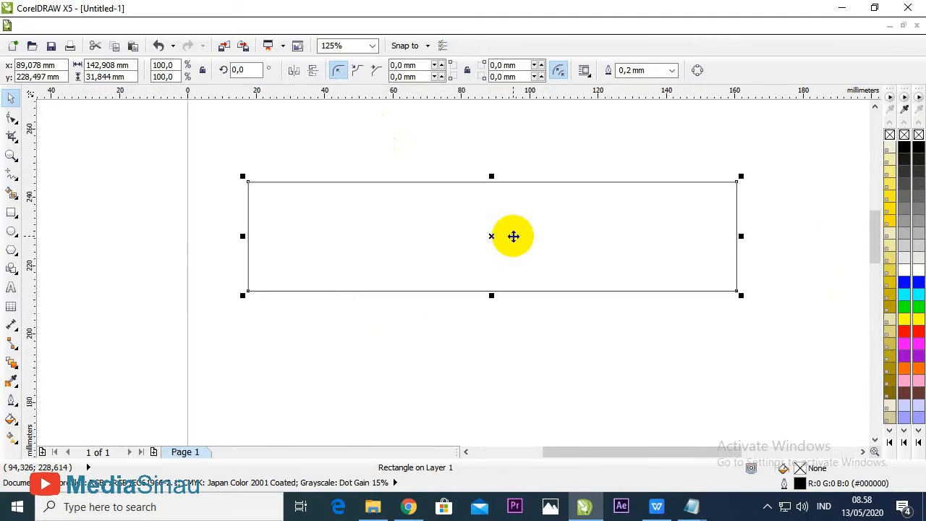
mouse_move(448, 231)
mouse_down()
mouse_move(451, 207)
mouse_move(442, 215)
mouse_up()
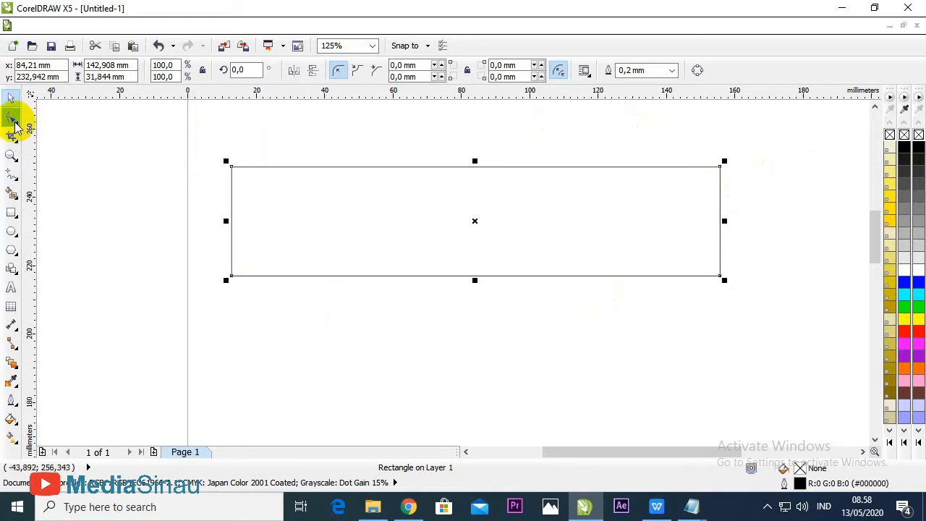
- Convert the rectangle to curves and get it ready for node editing with the Shape tool
click(13, 120)
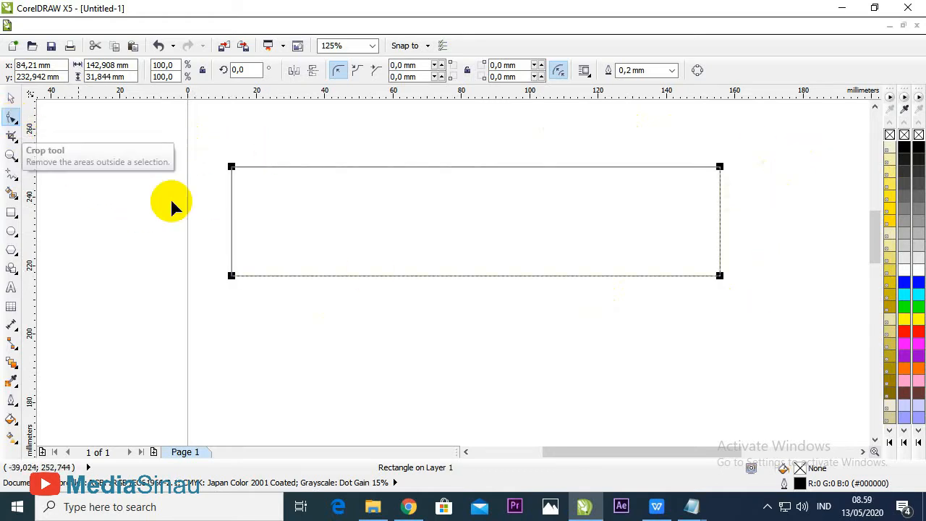
click(304, 170)
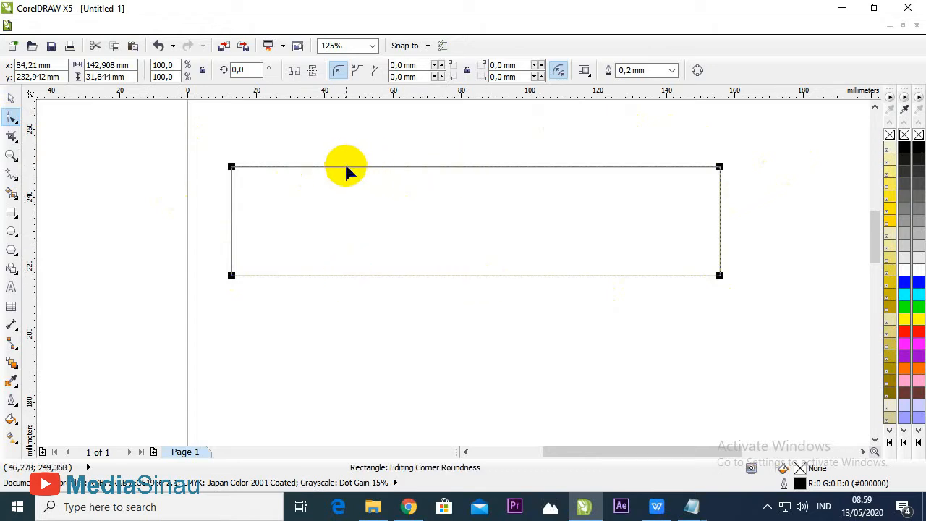
click(11, 97)
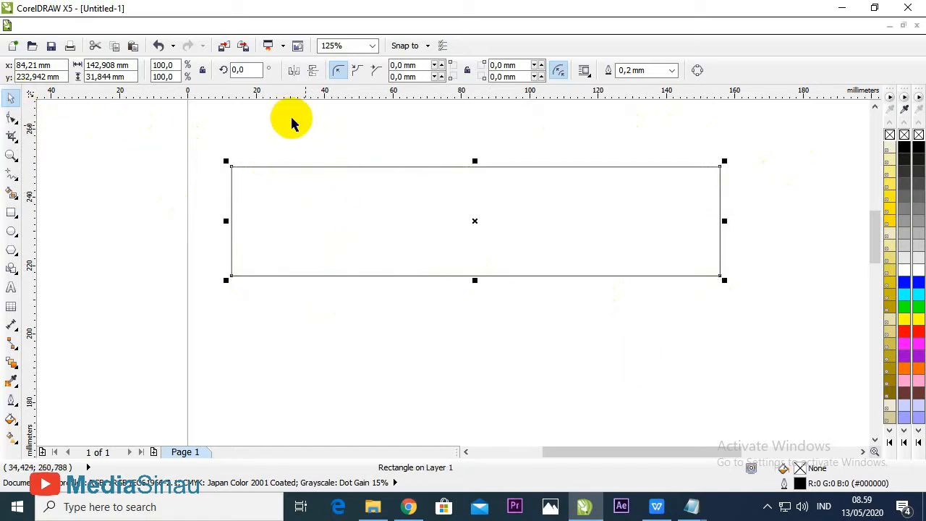
click(173, 26)
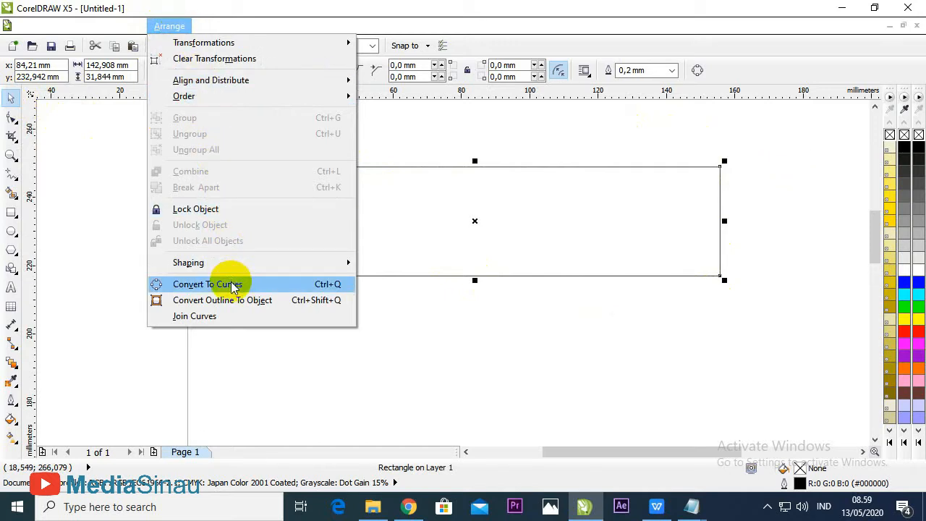
click(309, 287)
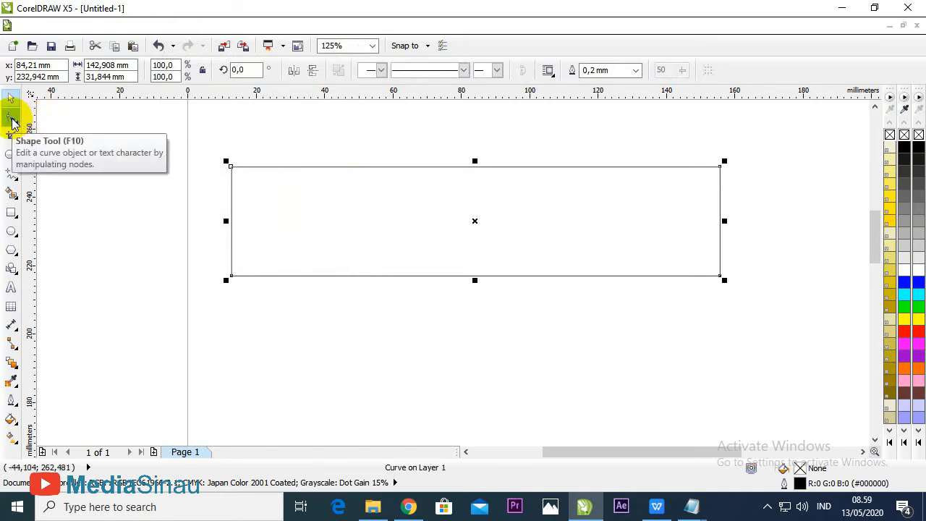
click(12, 120)
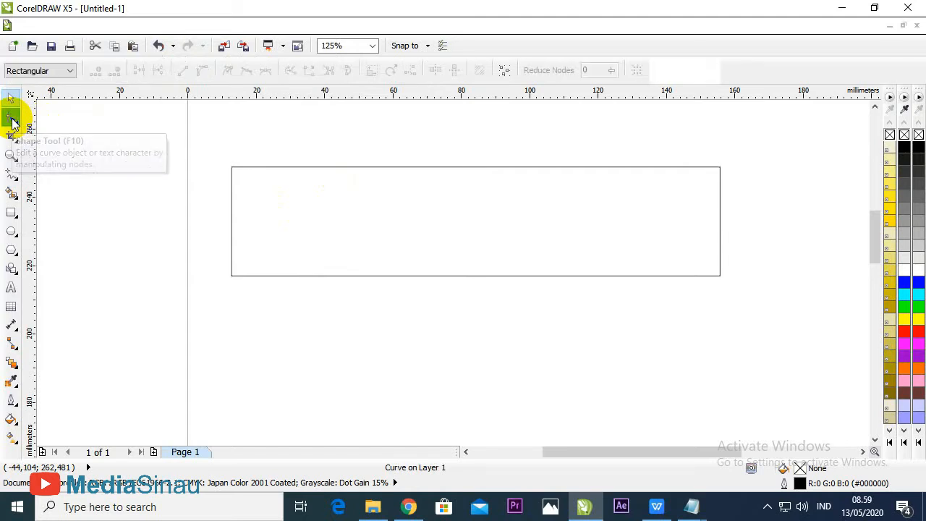
- Add two nodes on the shape's upper edge, moving the left one upward and the right one down into the shape
double_click(389, 168)
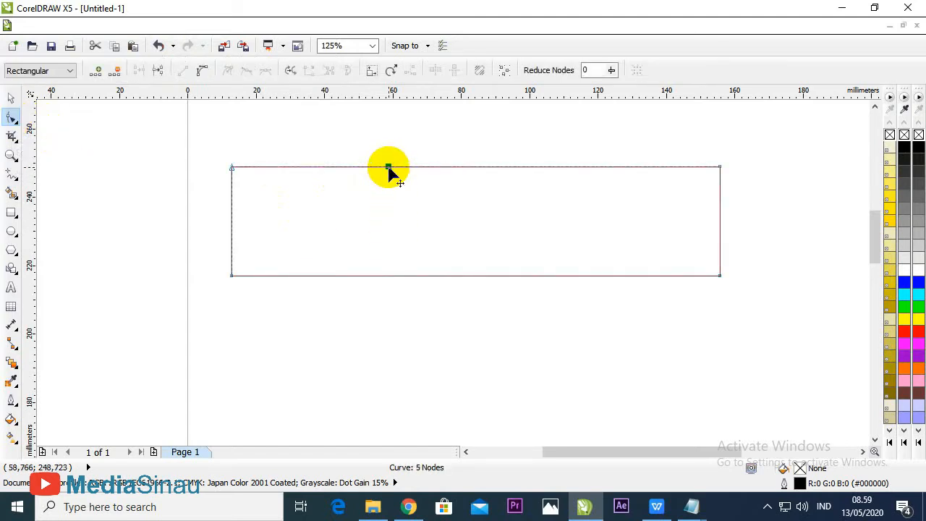
double_click(560, 167)
drag(388, 167, 389, 135)
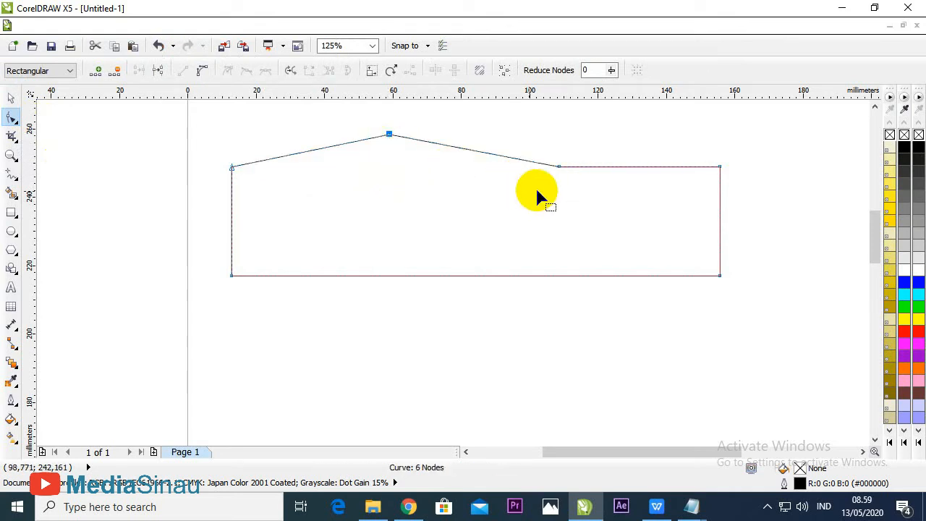
drag(558, 167, 522, 207)
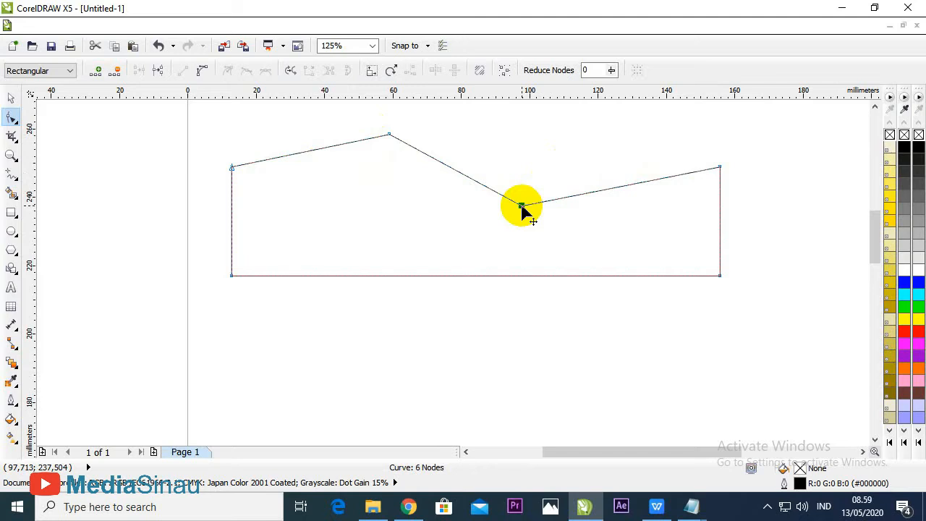
- Undo both node moves and delete the two extra nodes from the upper edge
key(ctrl+z)
key(ctrl+z)
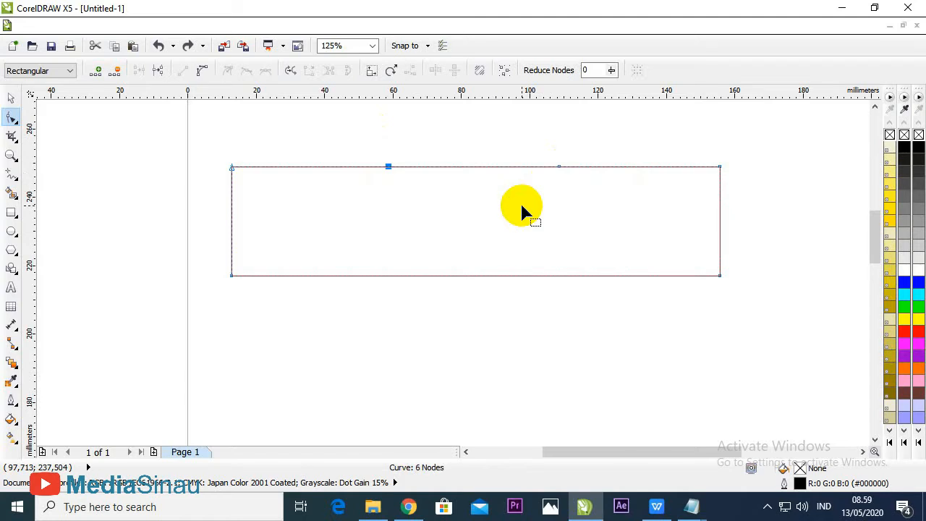
double_click(560, 168)
double_click(391, 168)
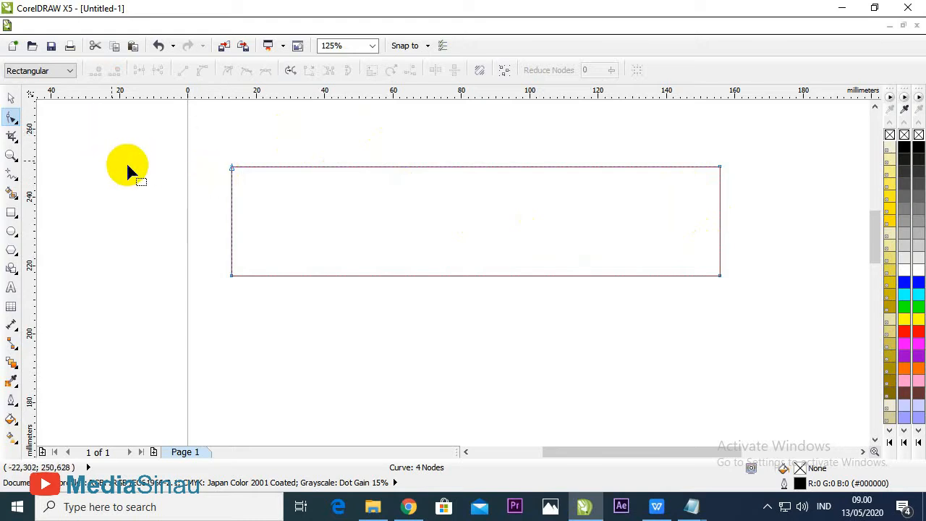
- Taper the shape by moving its two left corner nodes toward each other, narrowing that end to about a third of its height
click(231, 170)
drag(232, 171, 232, 197)
drag(231, 275, 234, 244)
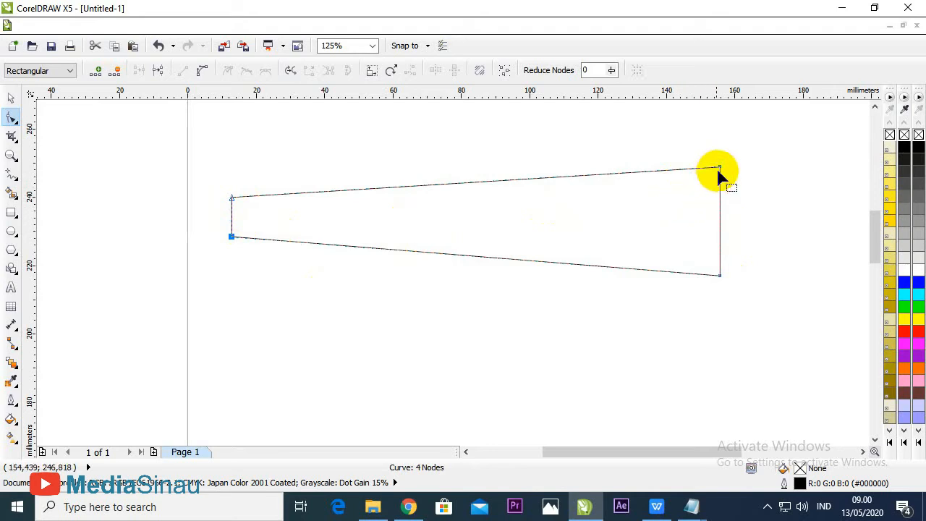
- Convert the shape's right edge to a curve and bulge it outward into an even, rounded end
click(720, 275)
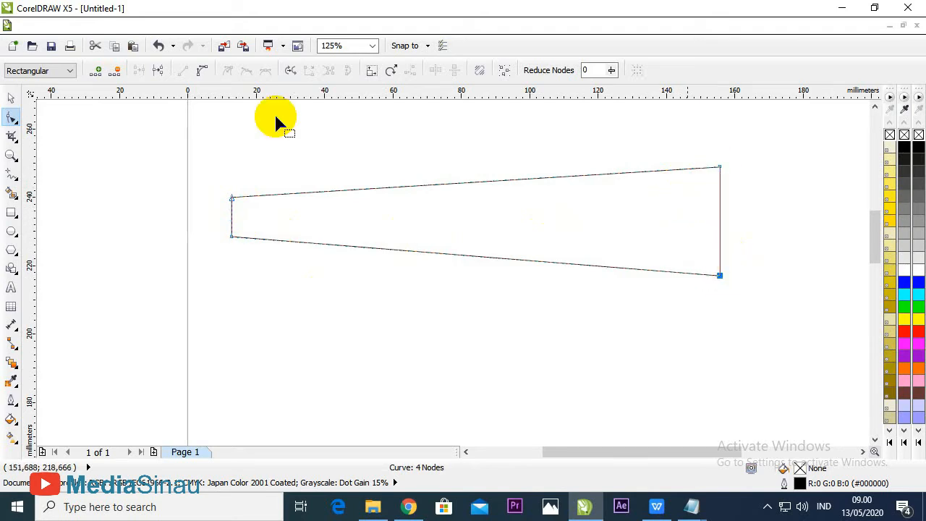
click(202, 77)
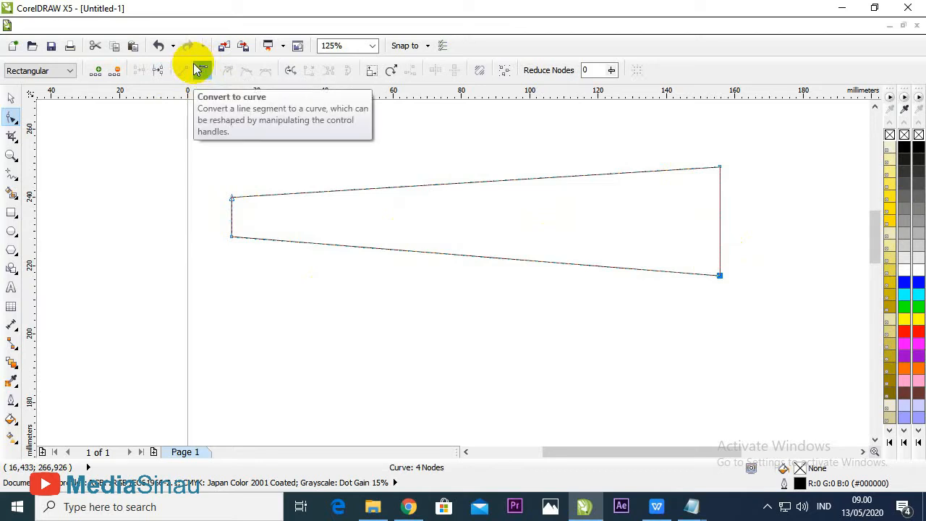
click(202, 77)
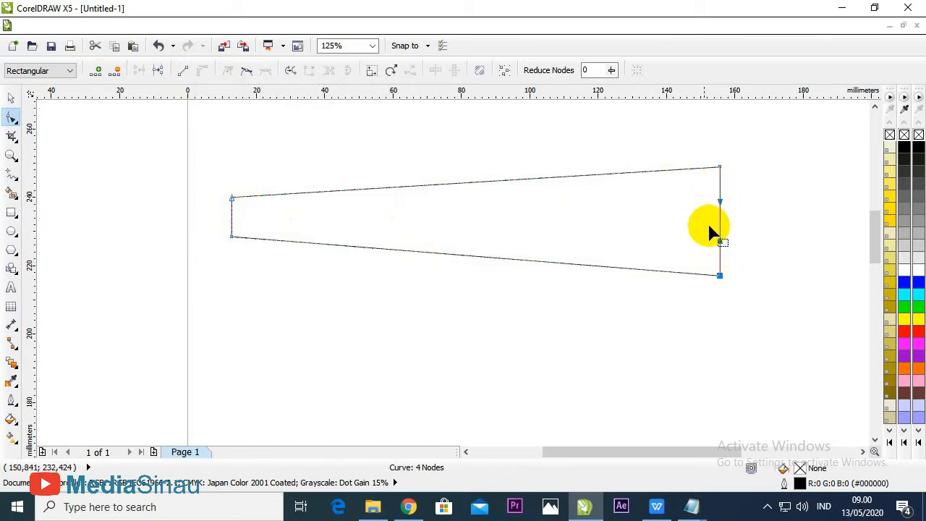
drag(720, 224, 751, 189)
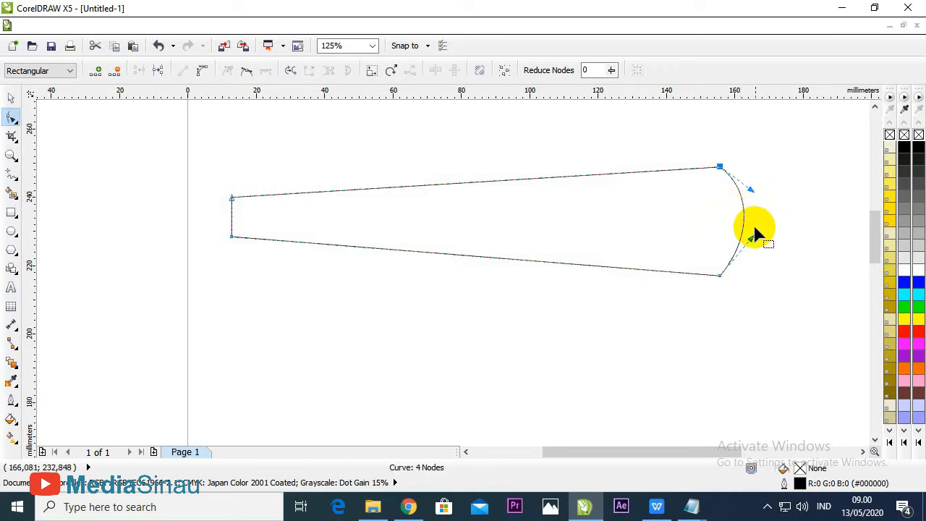
drag(752, 241, 765, 251)
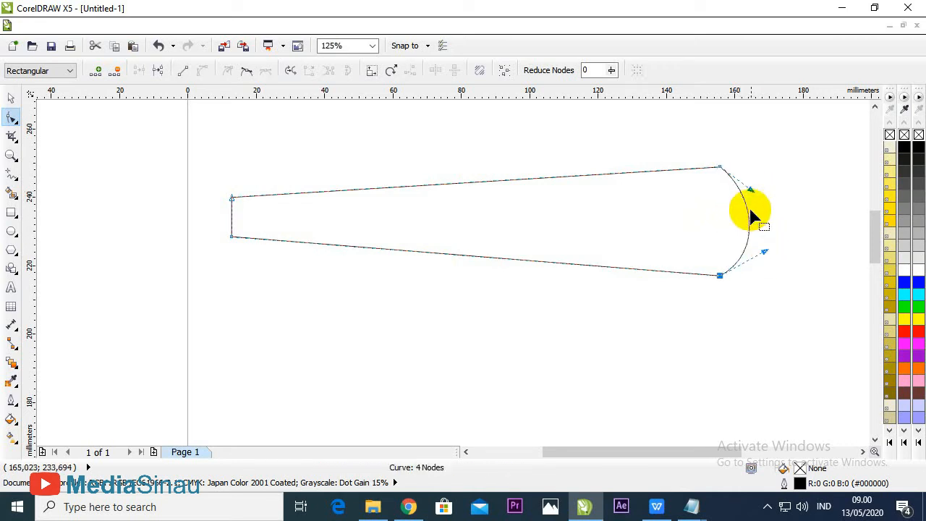
drag(755, 191, 761, 182)
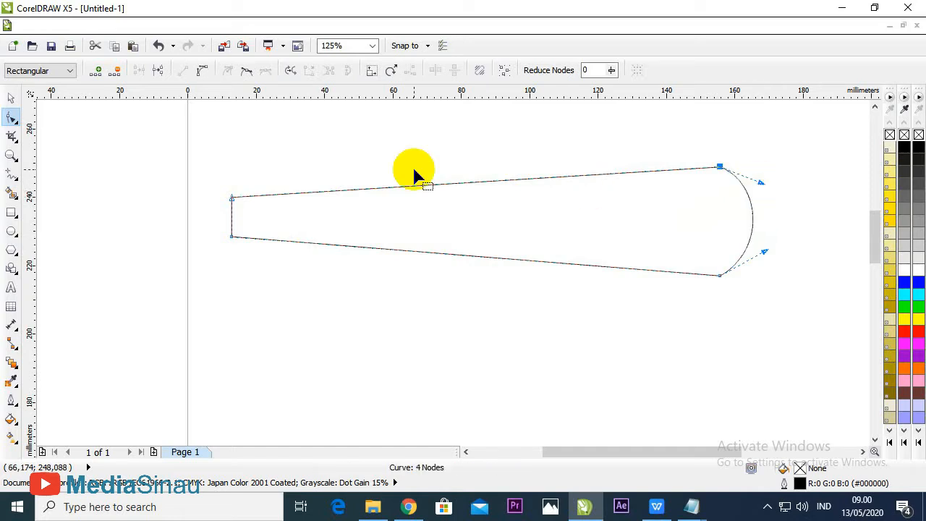
- Convert the narrow left edge to a curve and bulge it outward into a small rounded end, making the shape about 157 mm wide
click(233, 199)
click(202, 72)
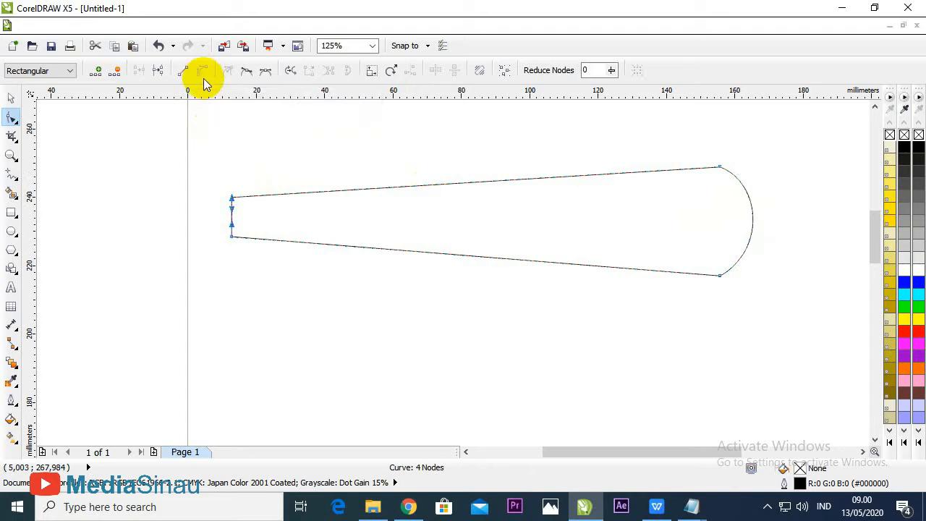
drag(232, 219, 215, 216)
drag(214, 206, 211, 231)
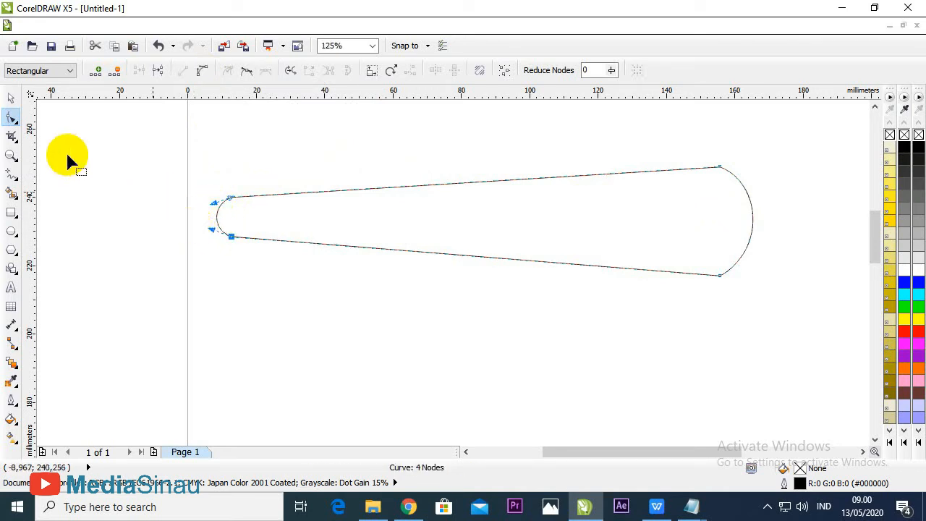
click(10, 101)
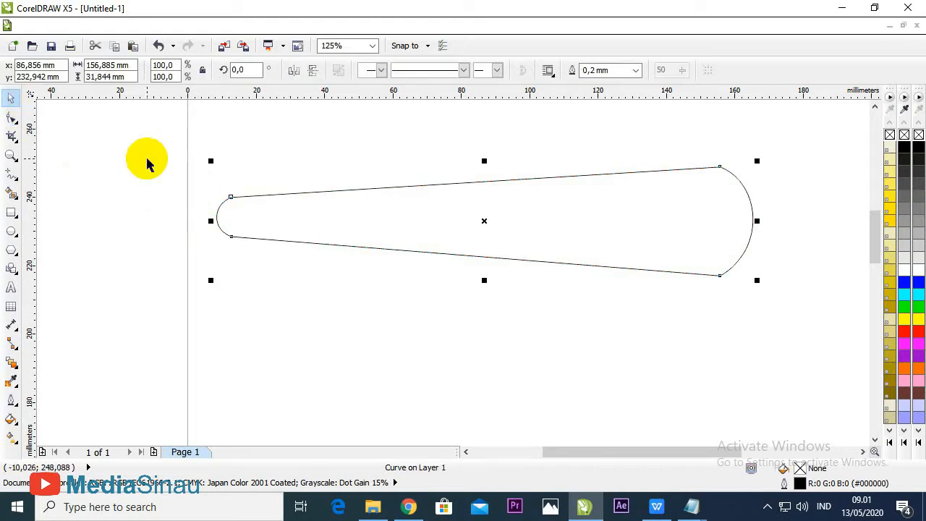
- Draw an upright rectangle about 35 mm wide and 91 mm tall across the tapered shape, centred near x 100 mm
click(10, 213)
drag(527, 125, 648, 386)
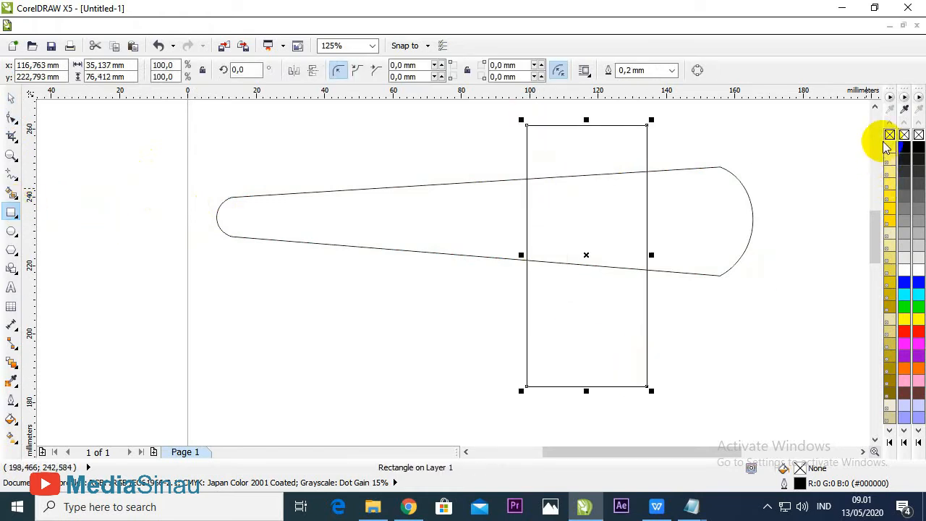
click(875, 107)
scroll(606, 213, down, 2)
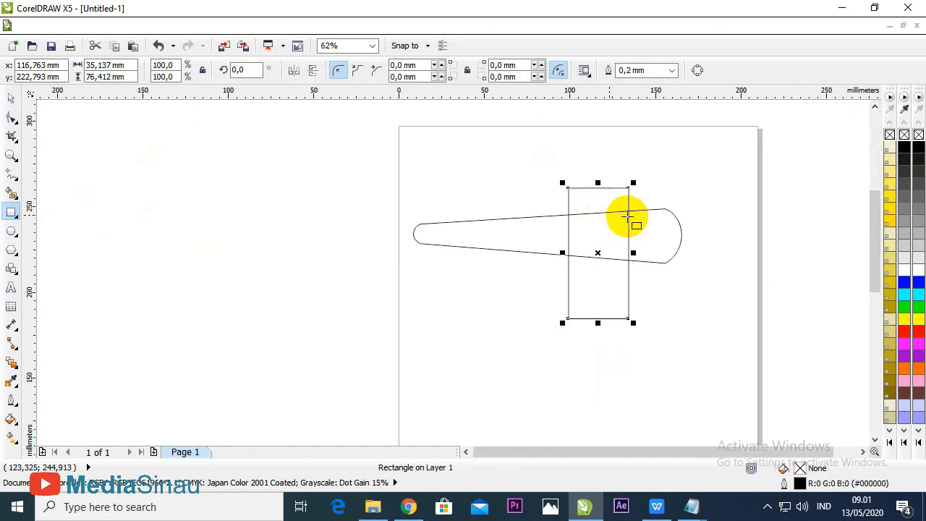
click(11, 97)
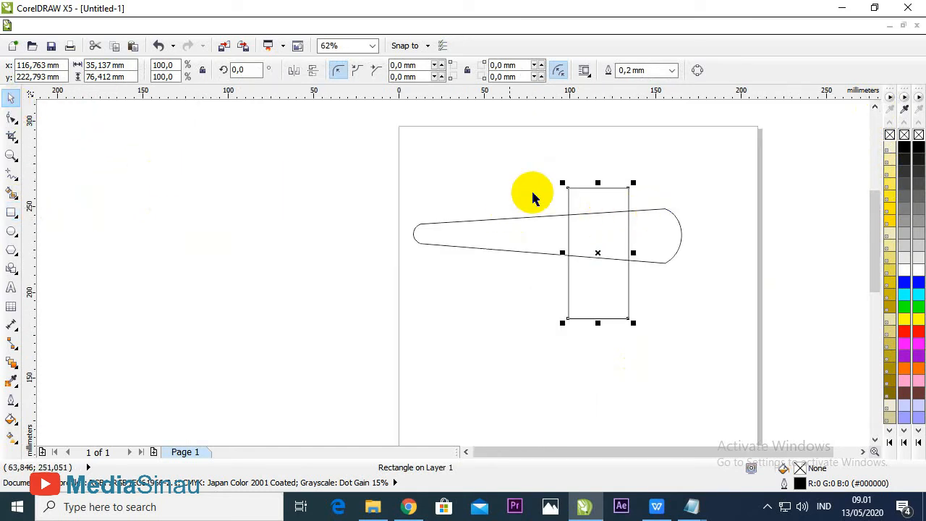
drag(598, 182, 579, 200)
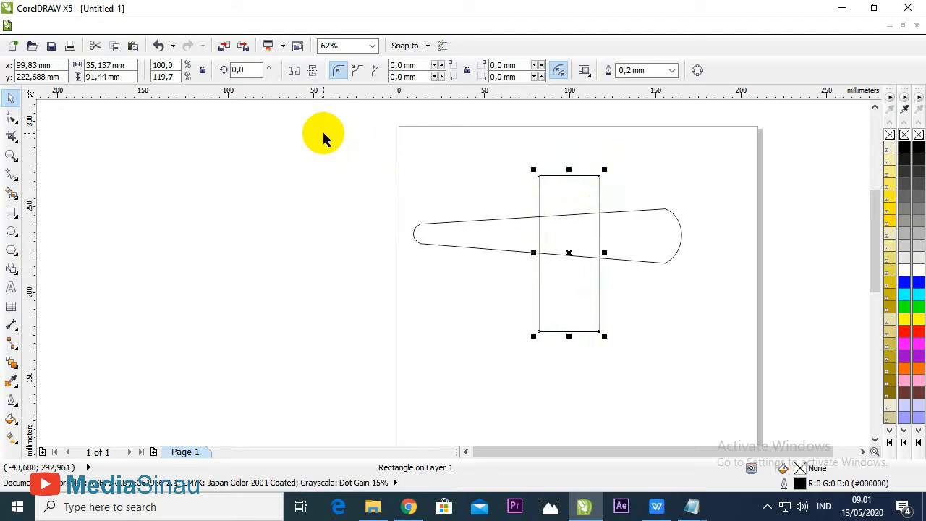
- Align the vertical centres of the upright rectangle and the tapered shape, leaving neither selected
drag(322, 132, 730, 376)
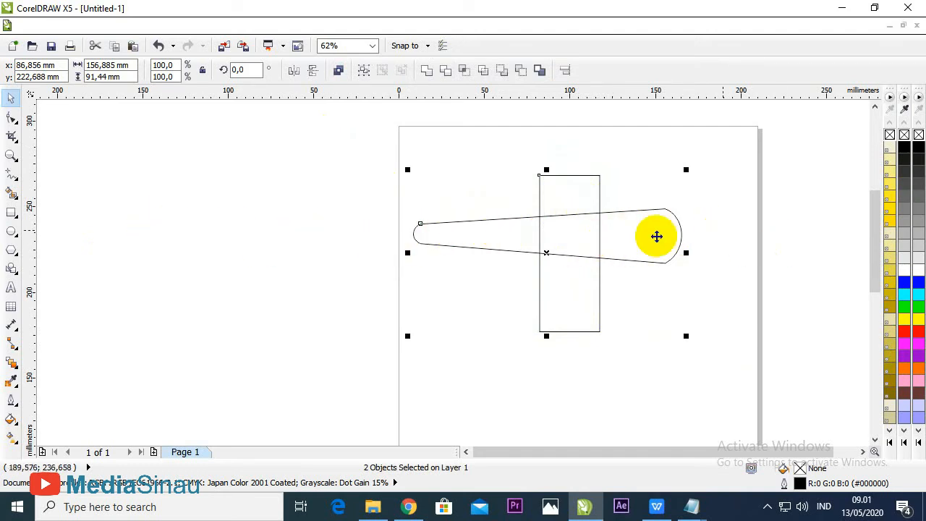
key(e)
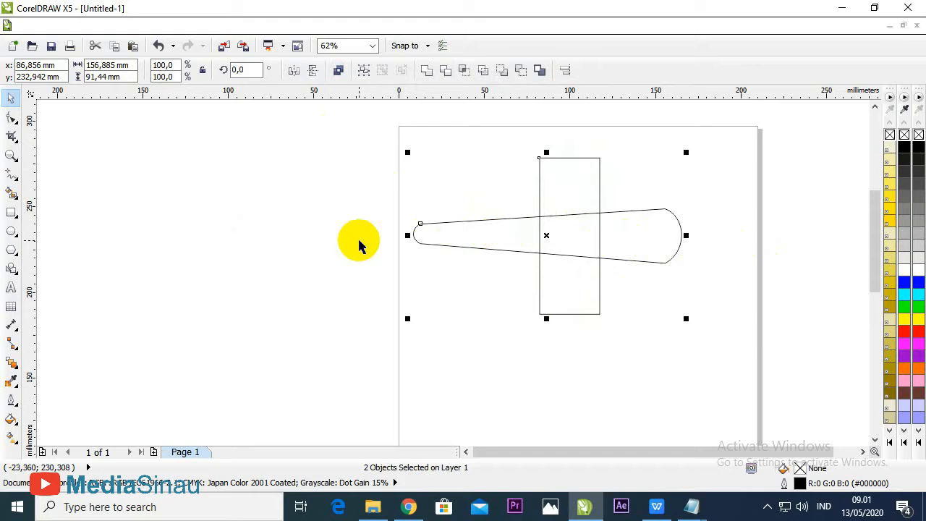
click(600, 342)
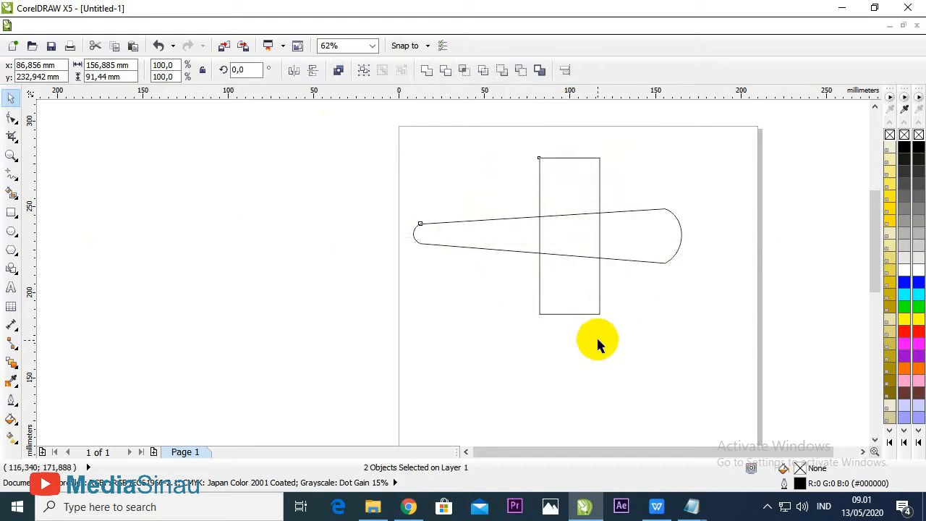
- Convert the upright rectangle to an editable curve
click(584, 296)
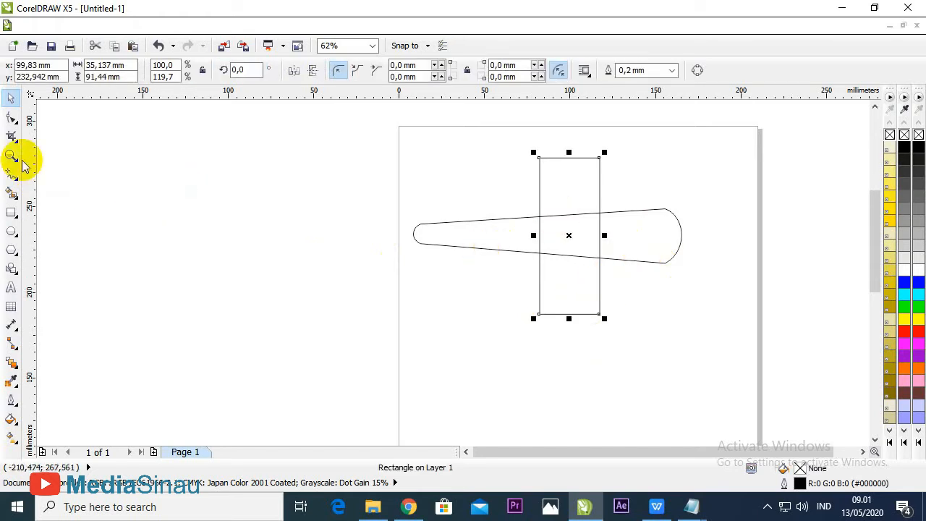
click(11, 118)
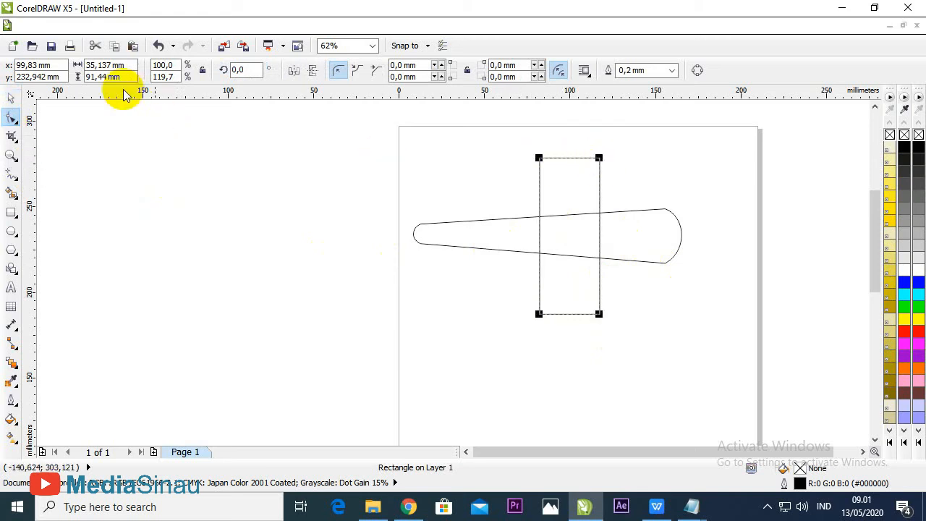
click(169, 26)
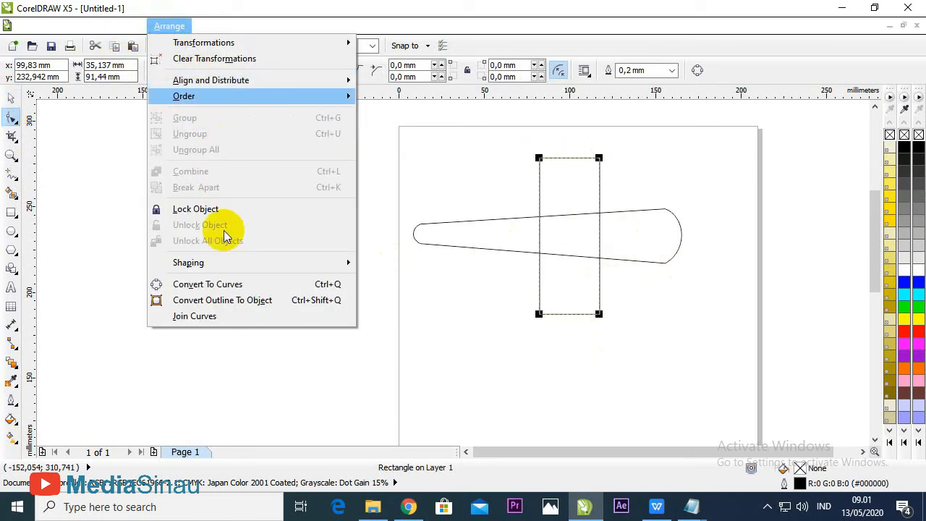
click(223, 284)
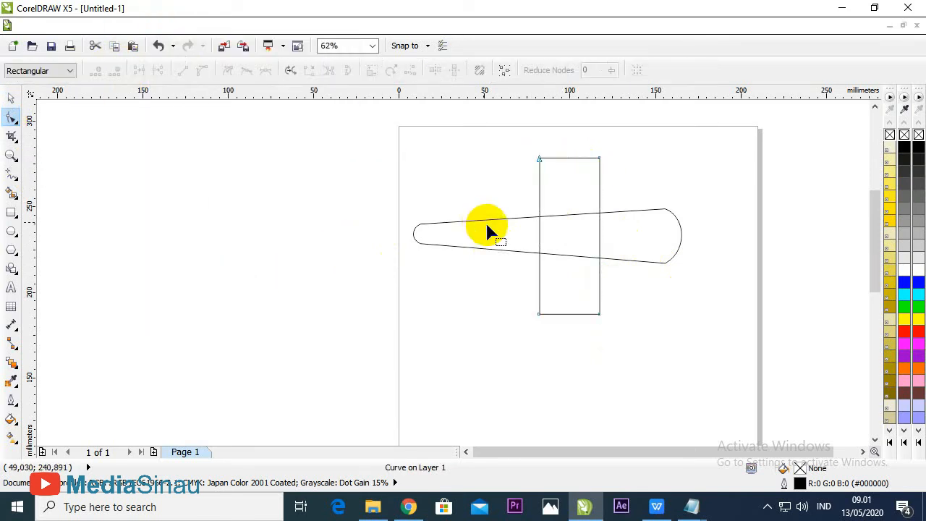
- Add a node midway along each long side and shift both nodes rightward, forming swept wings about 48 mm wide overall
click(600, 237)
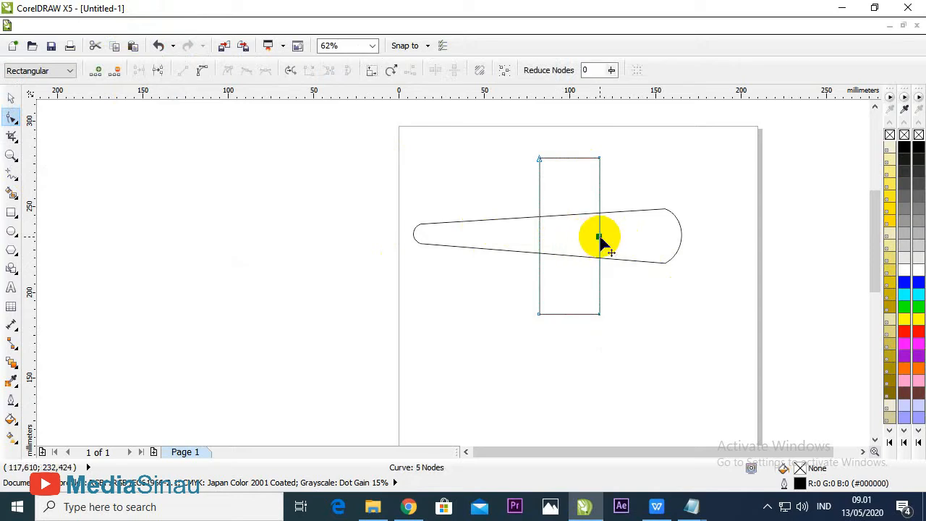
drag(600, 238, 621, 235)
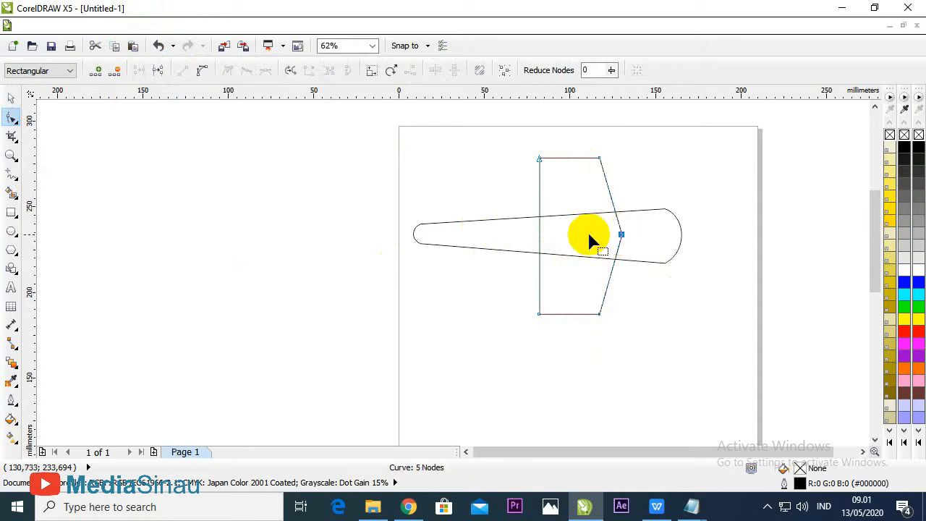
click(540, 235)
drag(539, 236, 566, 235)
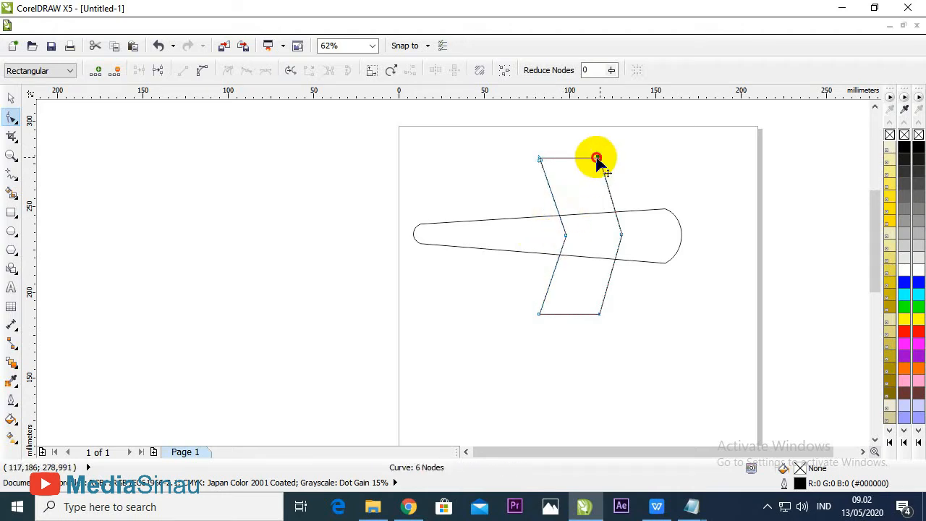
- Move the upper and lower right corner nodes of the wings horizontally inward, narrowing both wing tips to about half their width
drag(597, 158, 569, 157)
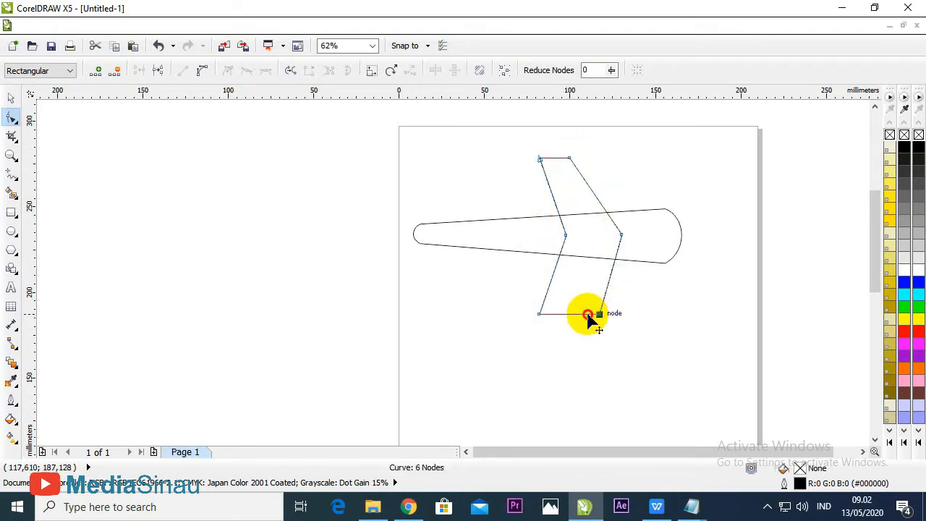
drag(587, 315, 570, 315)
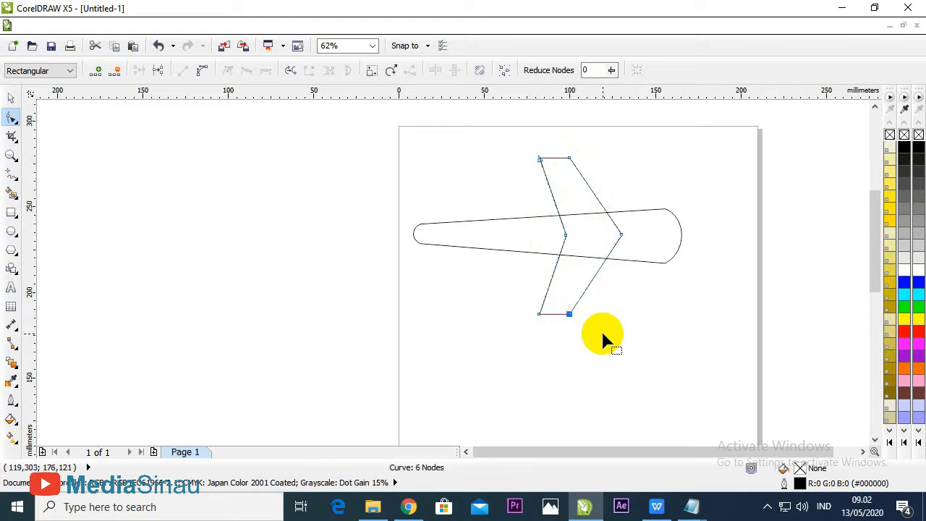
click(571, 314)
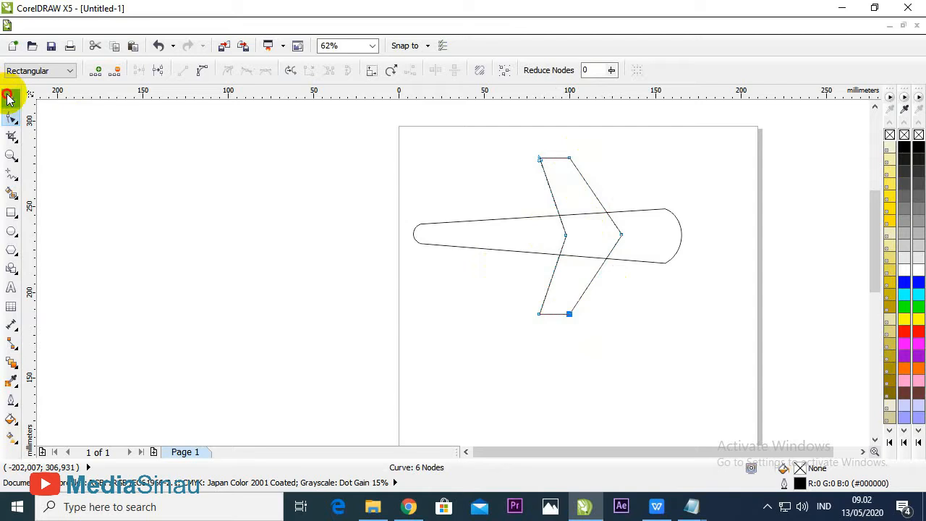
click(10, 97)
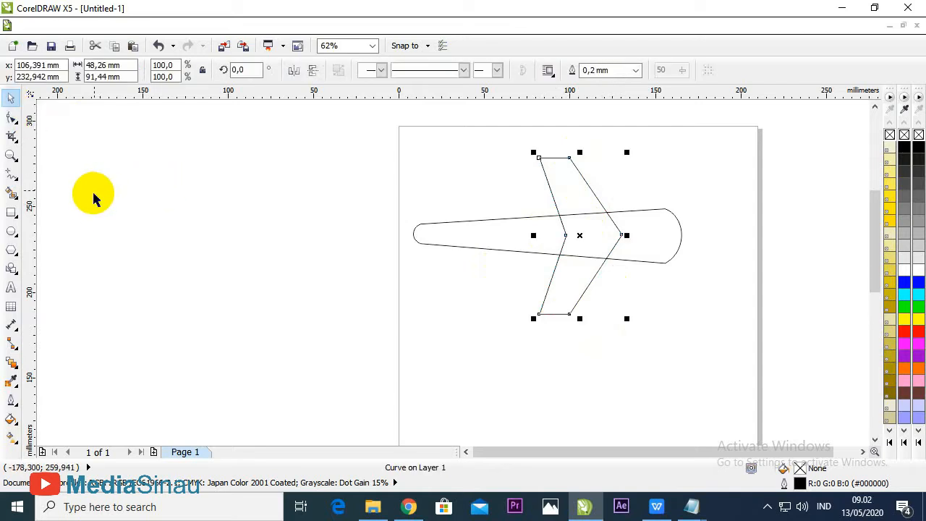
- Draw a three-sided polygon about 48 mm wide and 52 mm tall over the narrow end of the tapered body
click(10, 212)
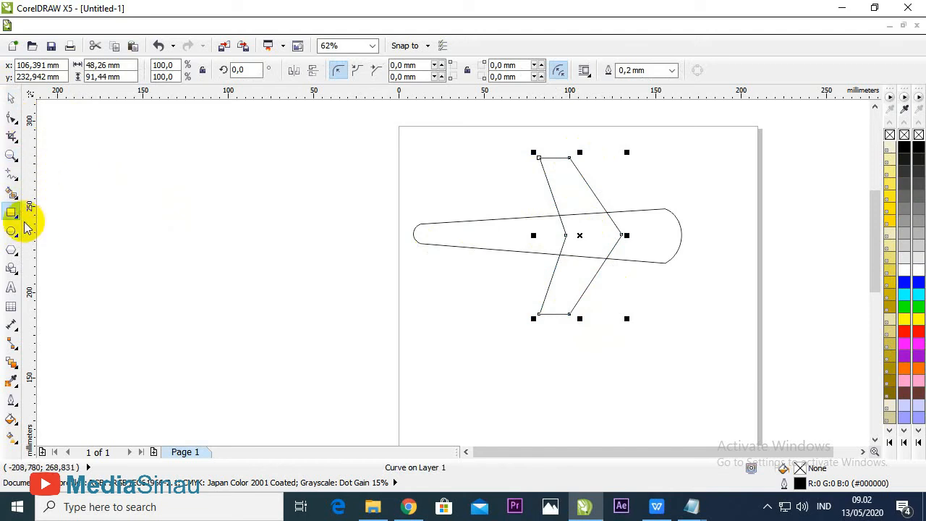
click(10, 251)
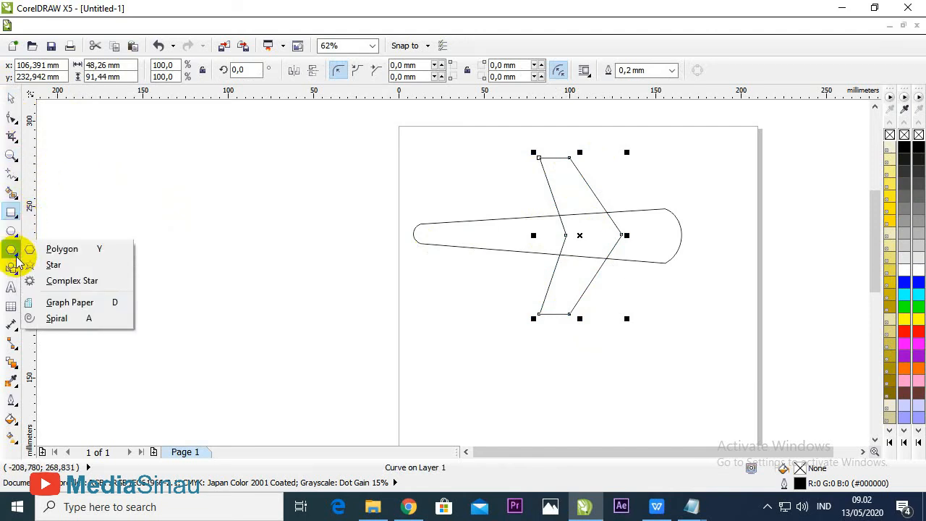
click(61, 252)
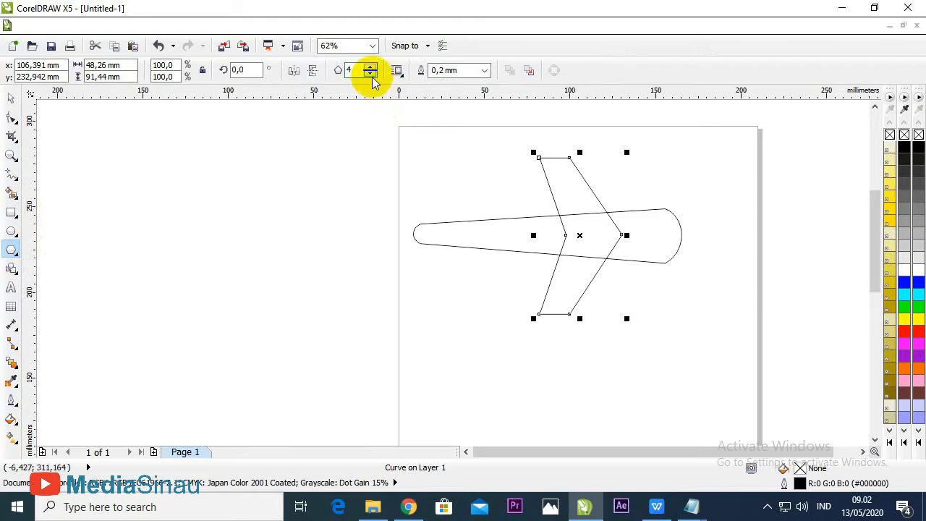
click(371, 73)
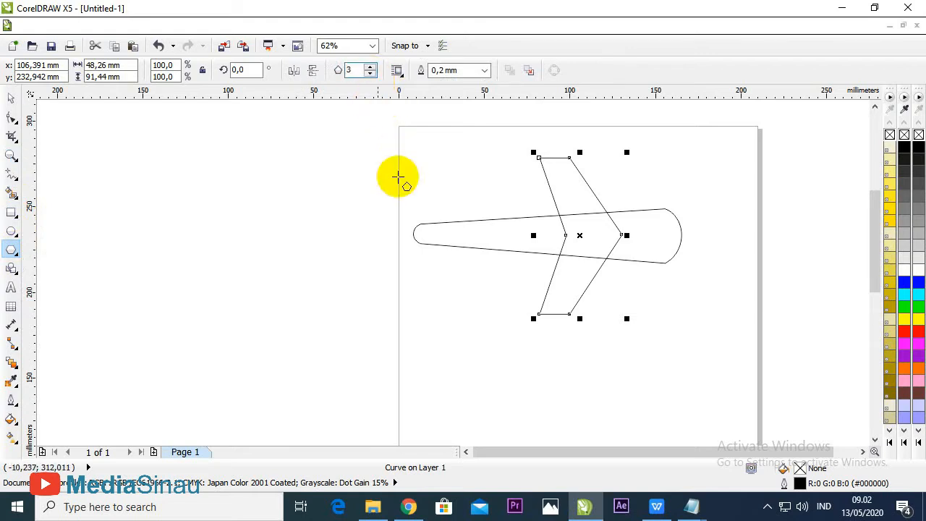
drag(389, 176, 482, 293)
- Rotate the triangle by -90 degrees so that it points toward the wings
click(12, 99)
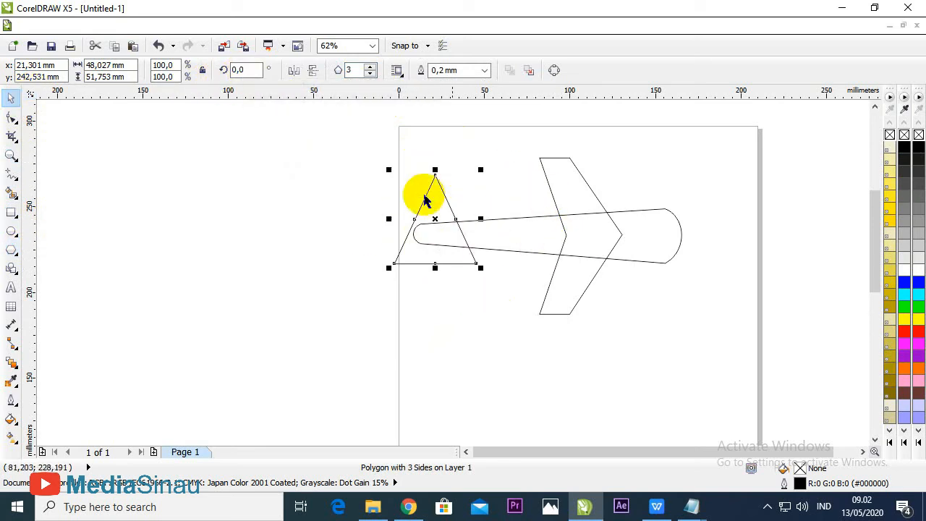
click(237, 69)
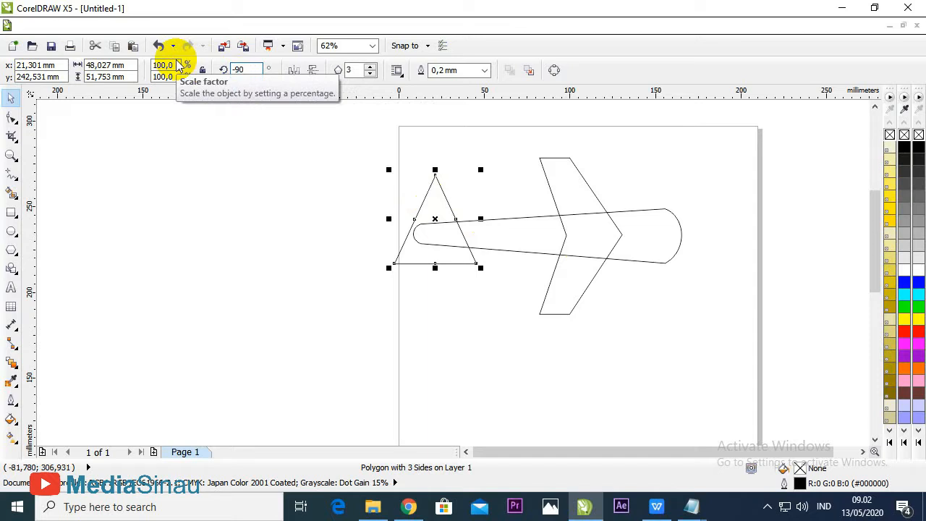
text(-90)
key(Return)
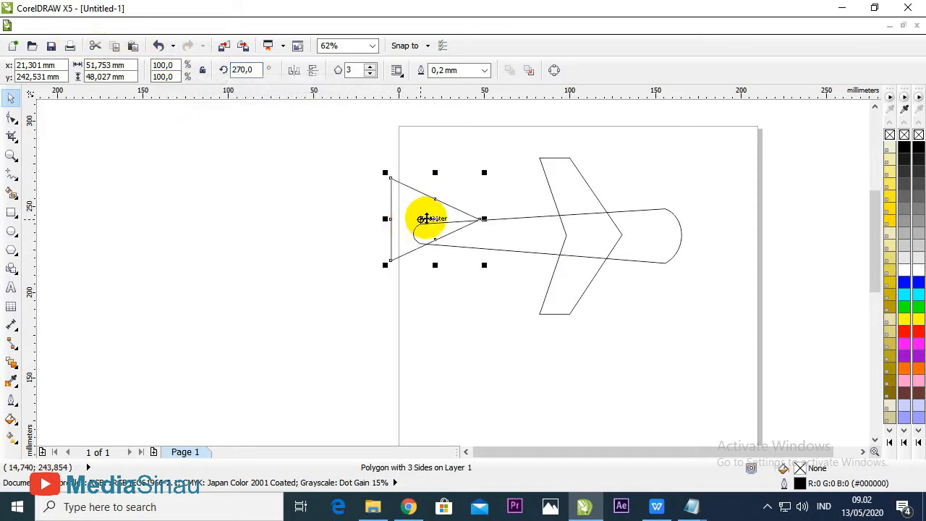
- Move the triangle onto the body near x 58 mm and align the vertical centres of all three shapes
drag(427, 218, 491, 230)
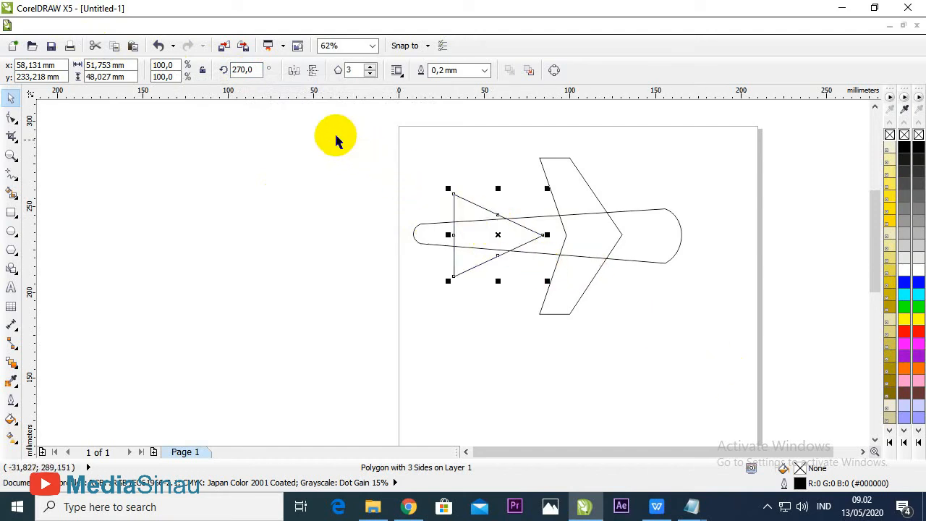
drag(325, 124, 735, 375)
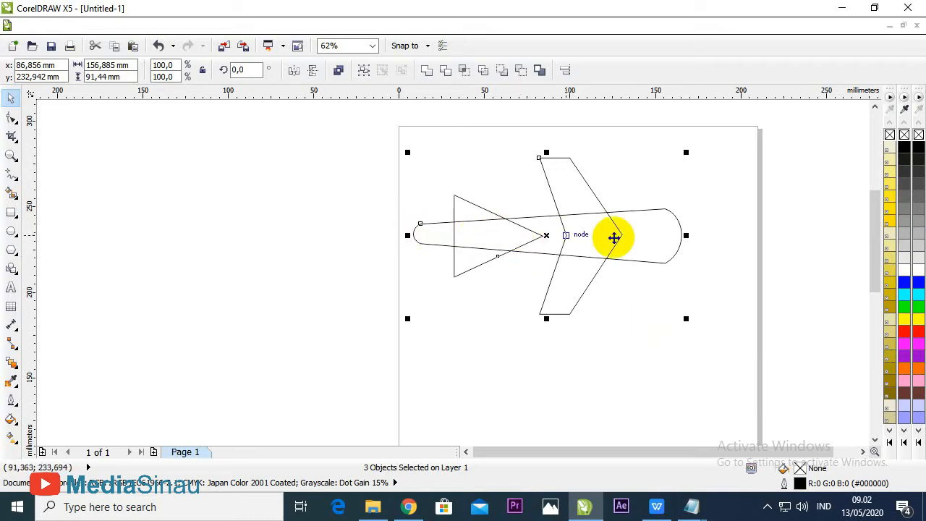
click(426, 360)
- Shift the triangle horizontally toward the body's narrow end, centred near x 47 mm, and leave it deselected
click(483, 237)
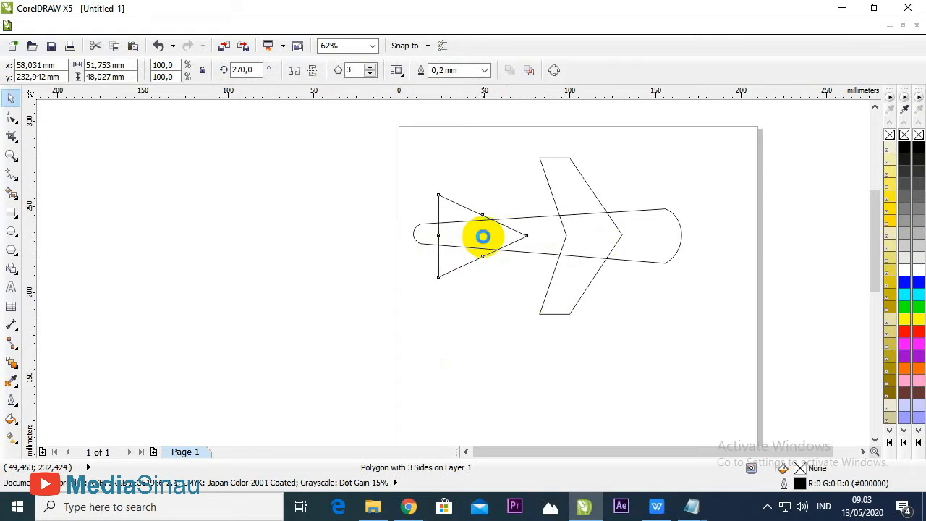
drag(483, 236, 480, 236)
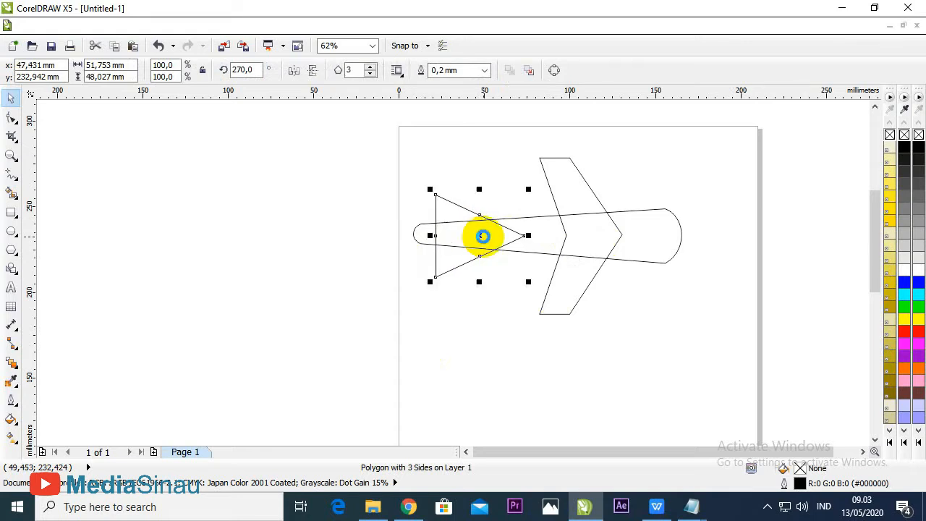
click(730, 296)
scroll(693, 229, up, 2)
scroll(693, 229, down, 2)
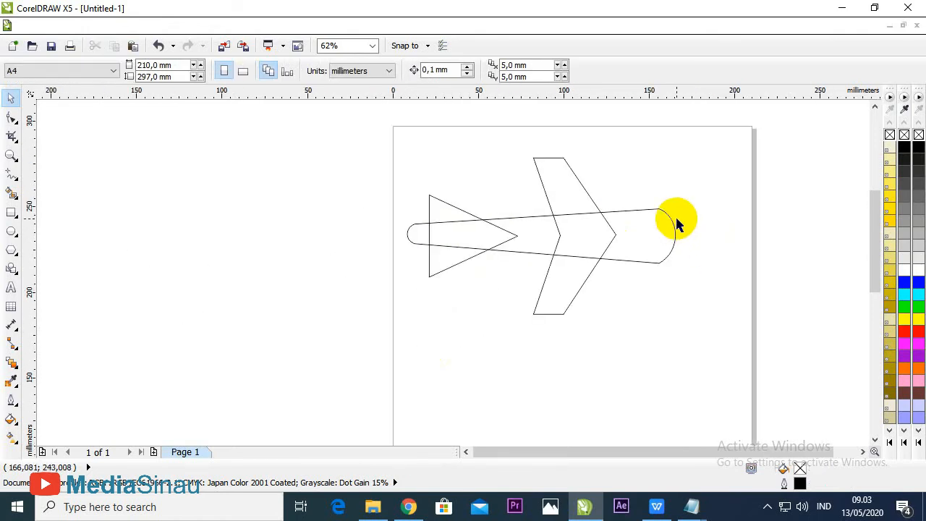
scroll(604, 193, up, 2)
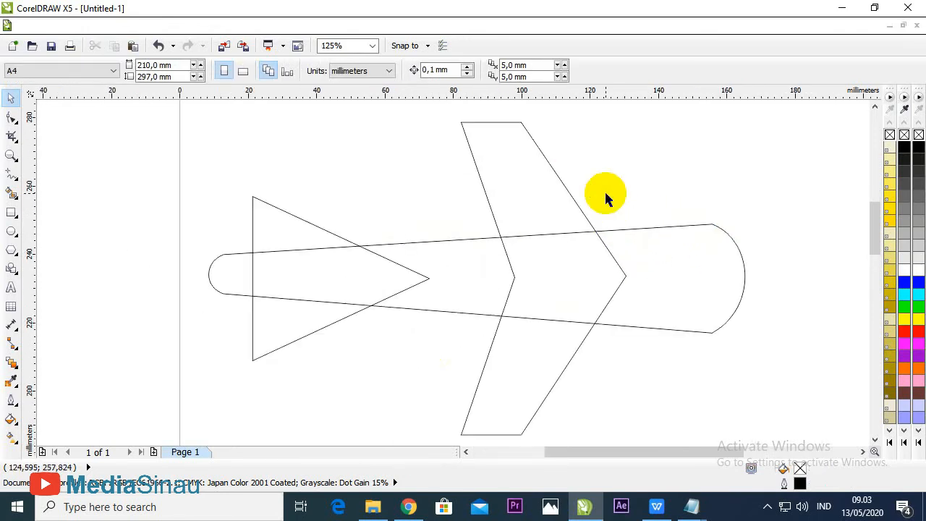
scroll(604, 192, down, 2)
scroll(603, 194, up, 2)
scroll(604, 193, down, 2)
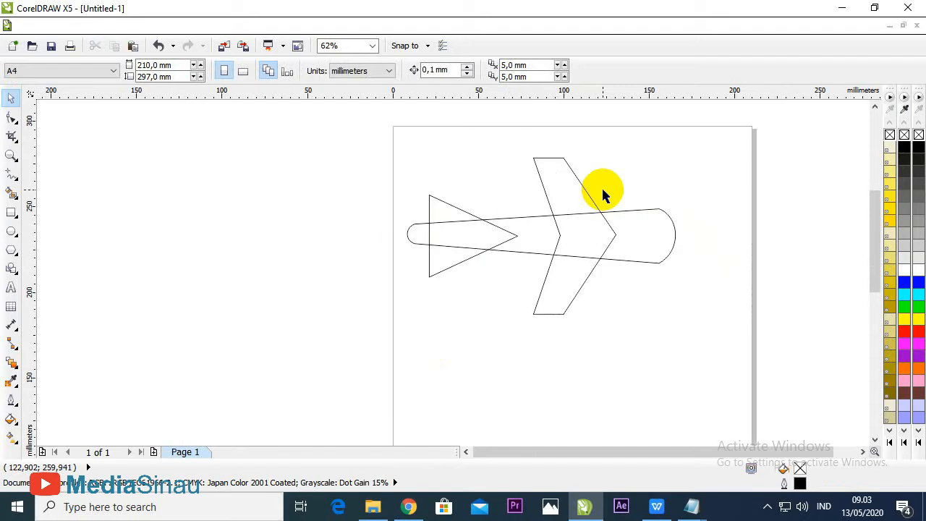
- Draw a small rectangle about 19 mm wide above the body, right of the upper wing, and stretch it to about 8 mm tall
click(11, 212)
drag(612, 168, 644, 178)
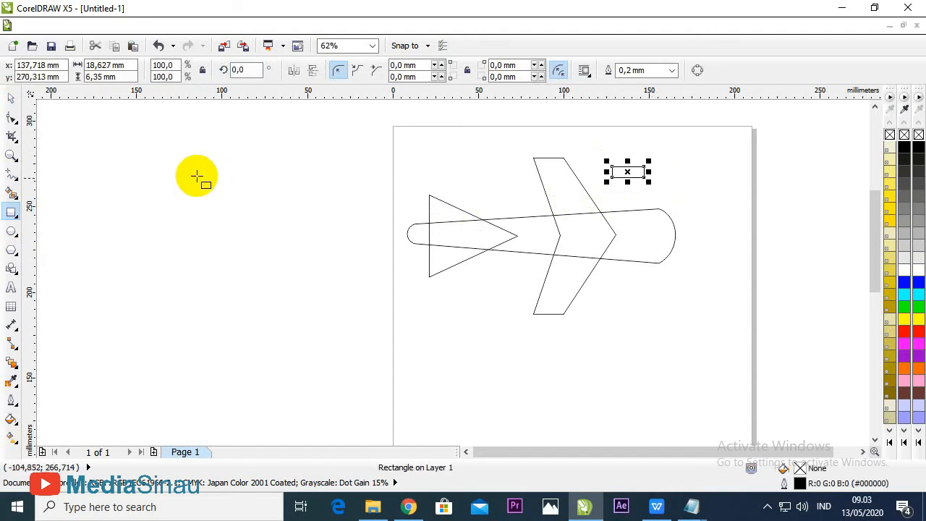
scroll(647, 159, up, 3)
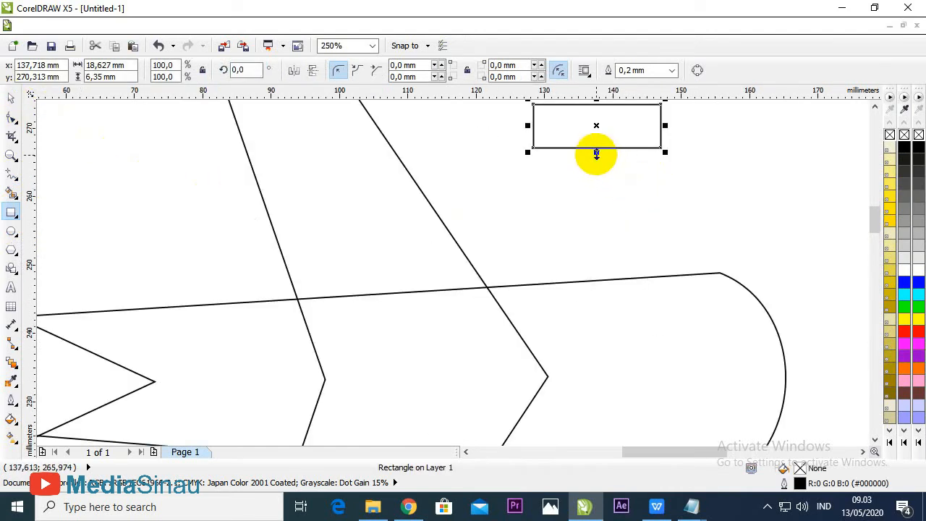
drag(596, 152, 596, 166)
scroll(574, 186, down, 2)
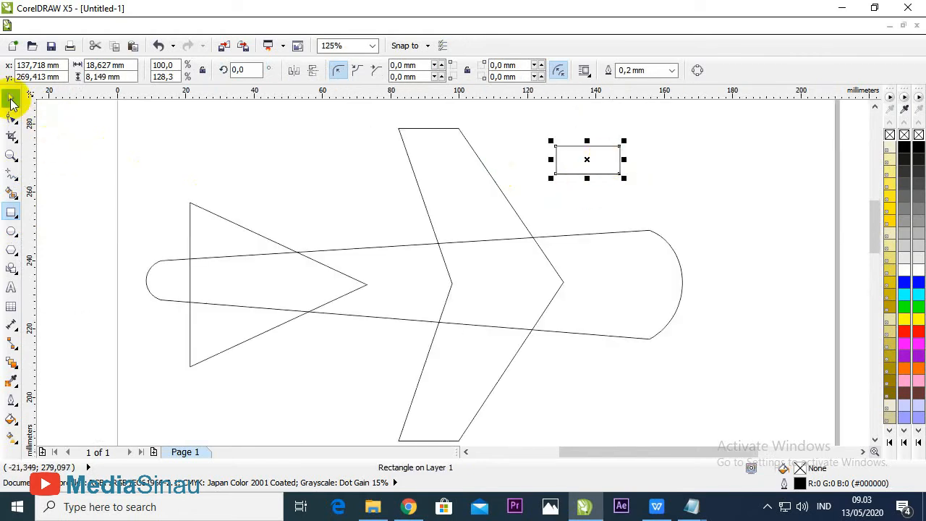
- Move the small rectangle closer to the upper wing and round its corners to a radius of about 4.1 mm
click(11, 97)
drag(580, 160, 548, 164)
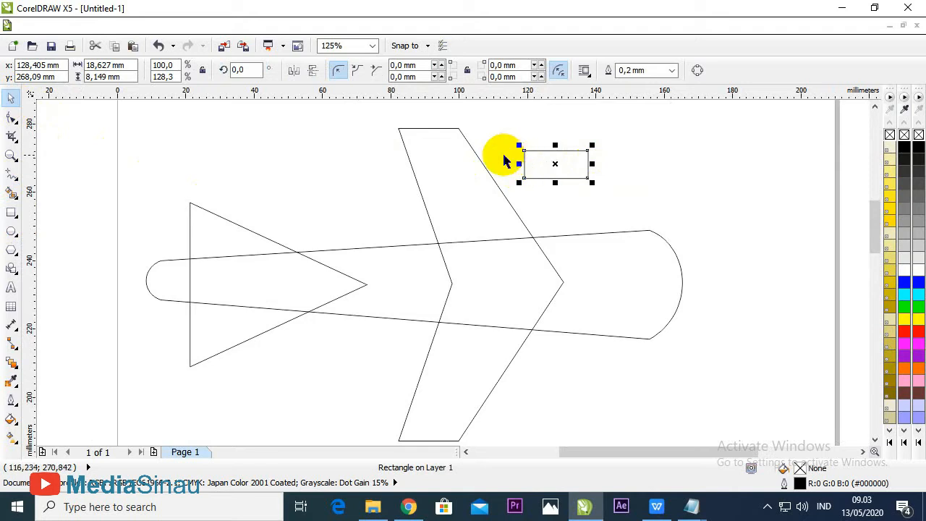
click(12, 119)
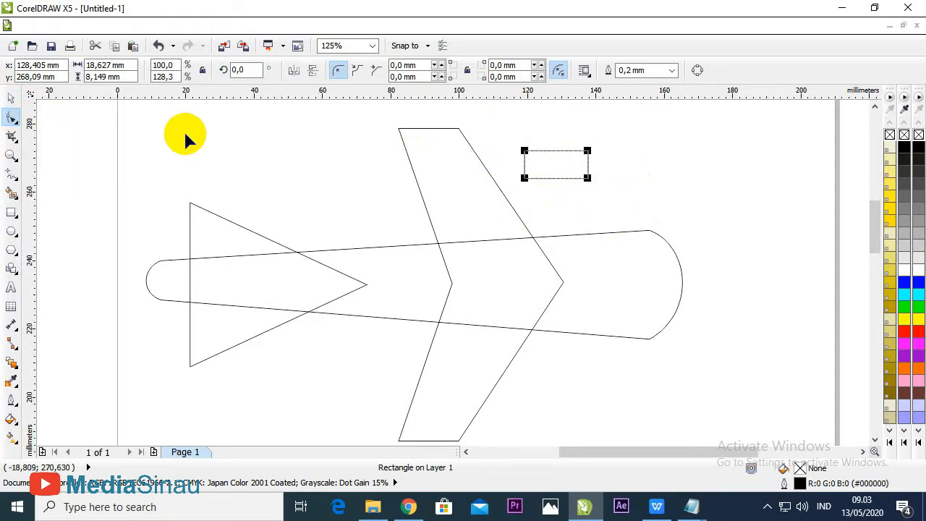
click(583, 177)
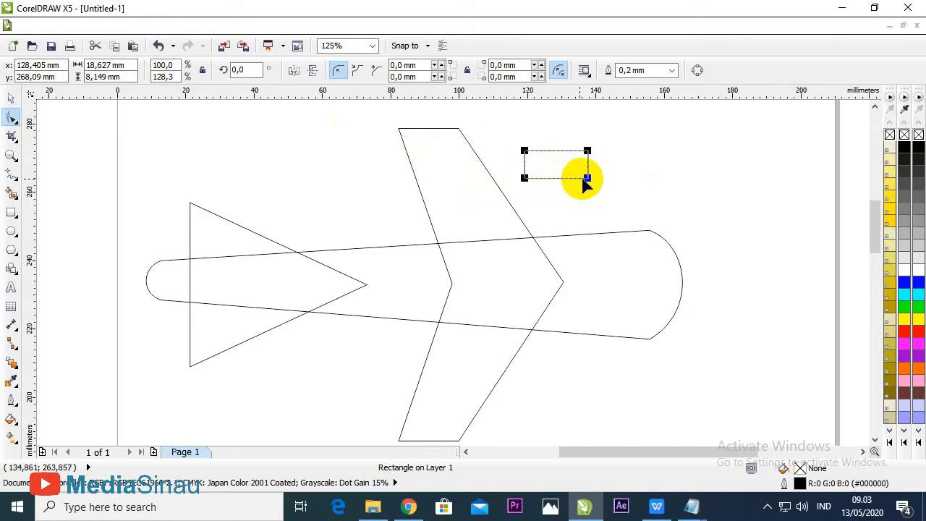
drag(583, 178, 569, 178)
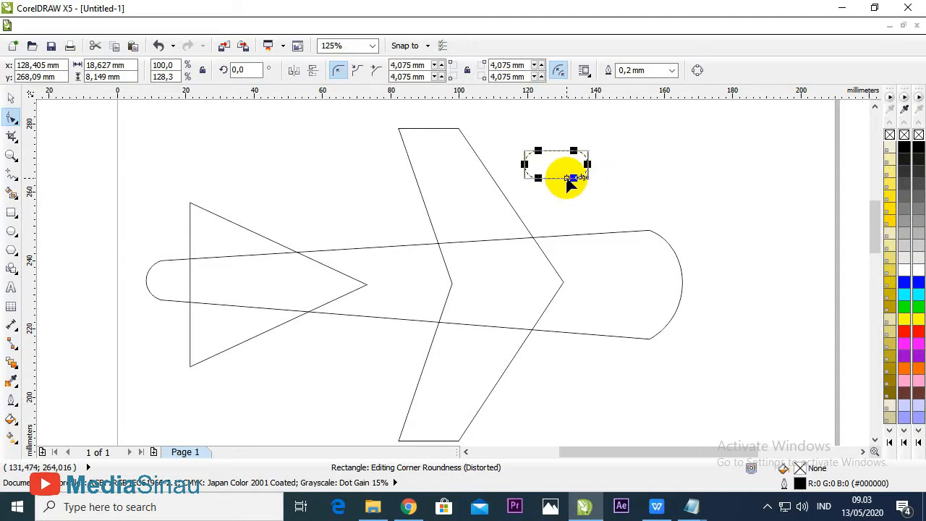
- Place the rounded rectangle over the upper wing's leading edge, scaled down to about 15 mm wide and 6.5 mm tall
click(13, 100)
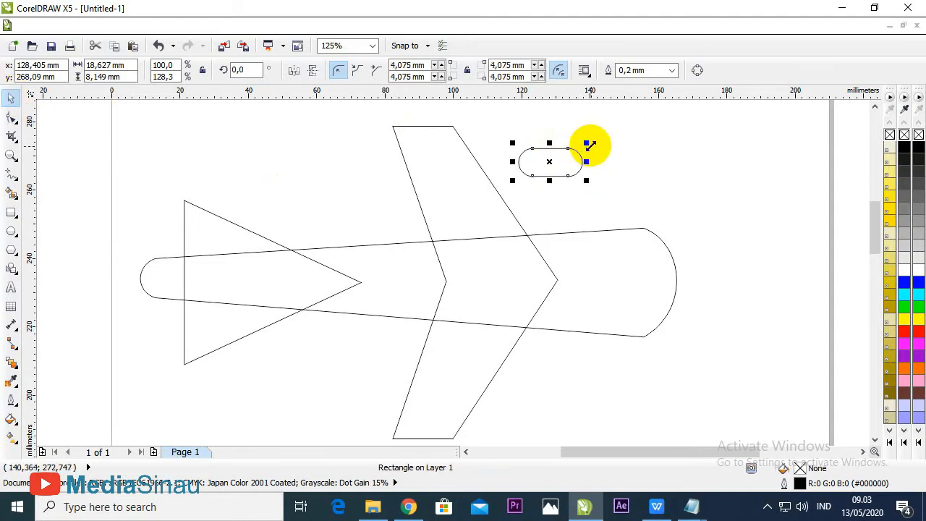
drag(590, 141, 500, 158)
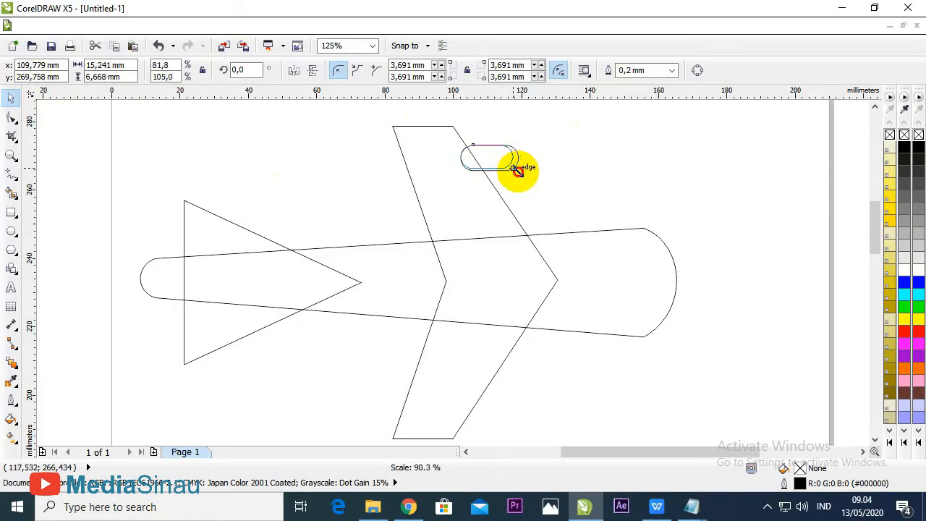
drag(515, 169, 502, 157)
scroll(497, 155, up, 1)
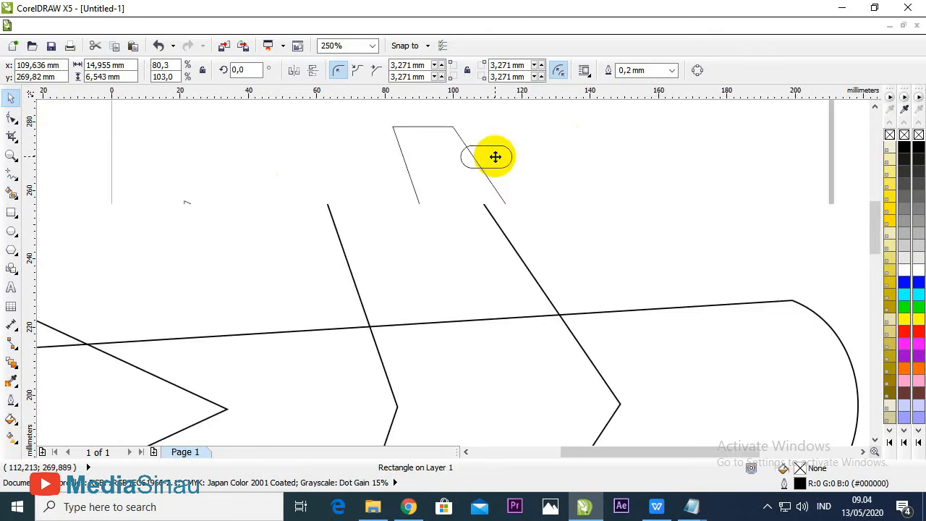
- Duplicate the rounded engine and place the copy on the upper wing's leading edge nearer the body, centred near x 117 mm, y 257 mm
scroll(492, 156, down, 1)
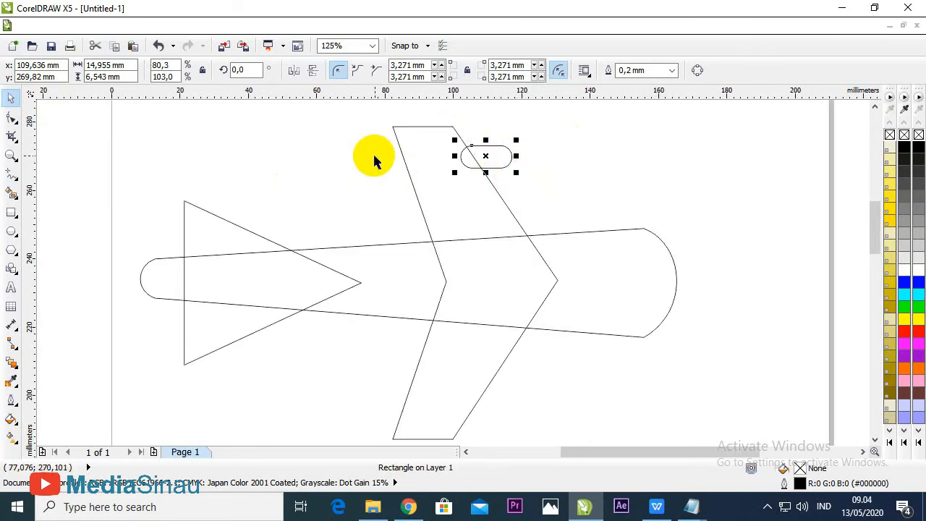
click(58, 29)
mouse_move(126, 26)
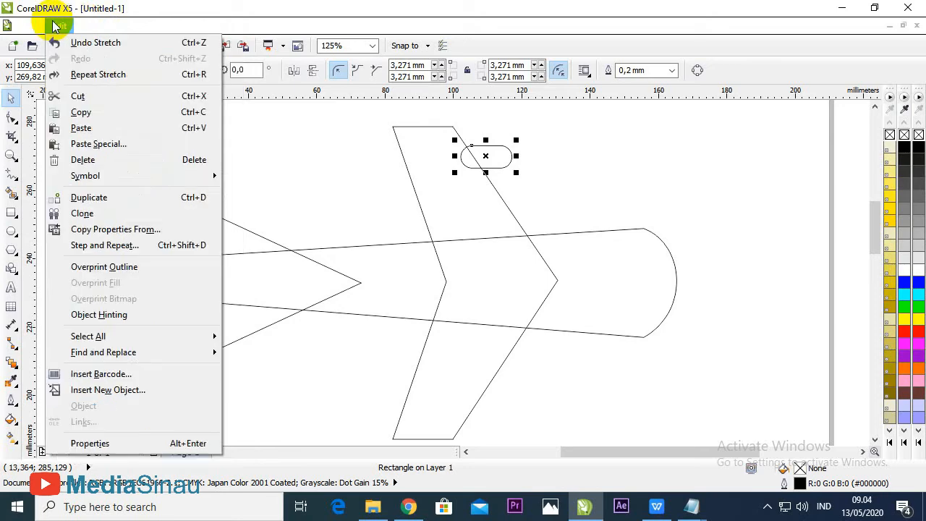
mouse_move(59, 26)
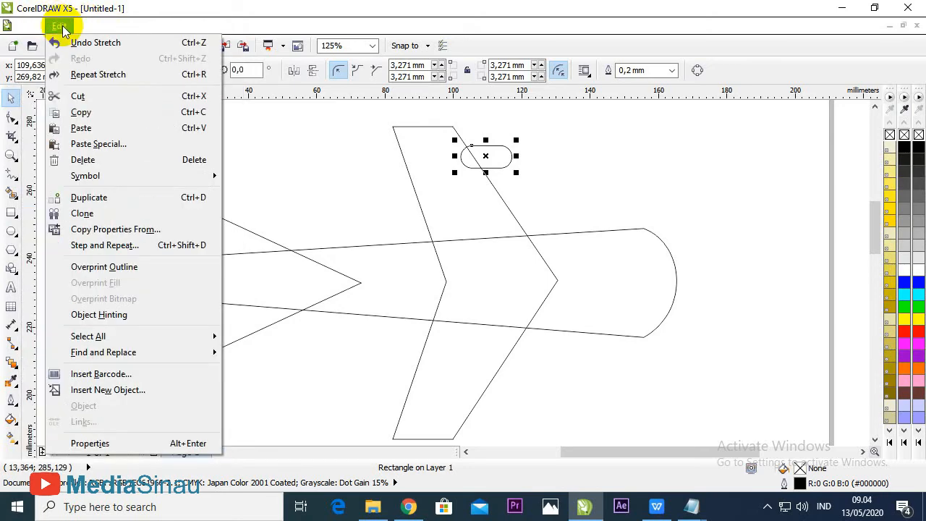
click(95, 115)
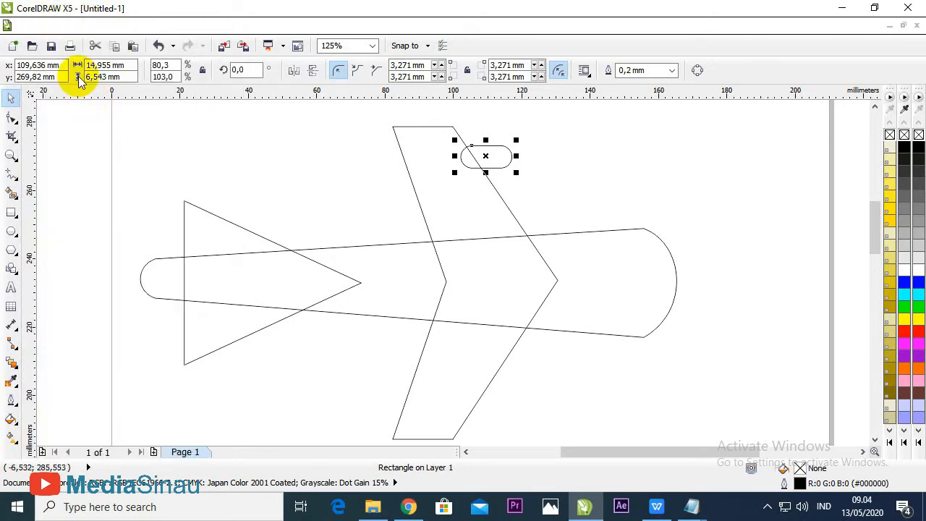
click(59, 26)
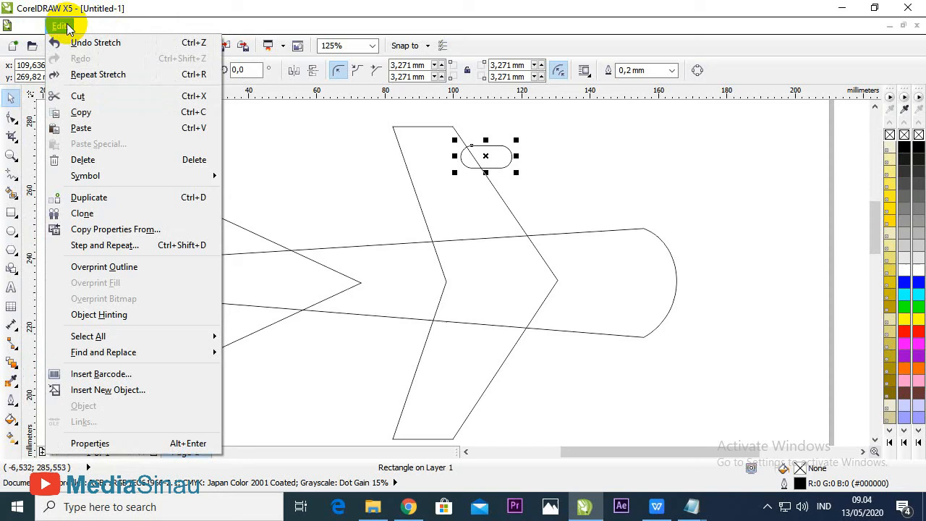
click(82, 128)
drag(487, 155, 512, 199)
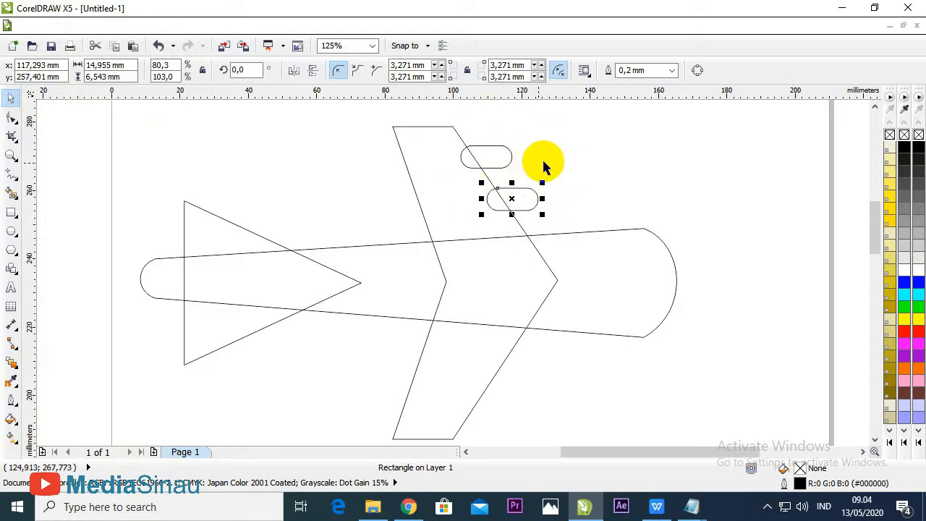
- Duplicate both upper-wing engines together and move the copied pair down over the lower wing, centred near x 119 mm, y 202 mm
drag(600, 132, 450, 216)
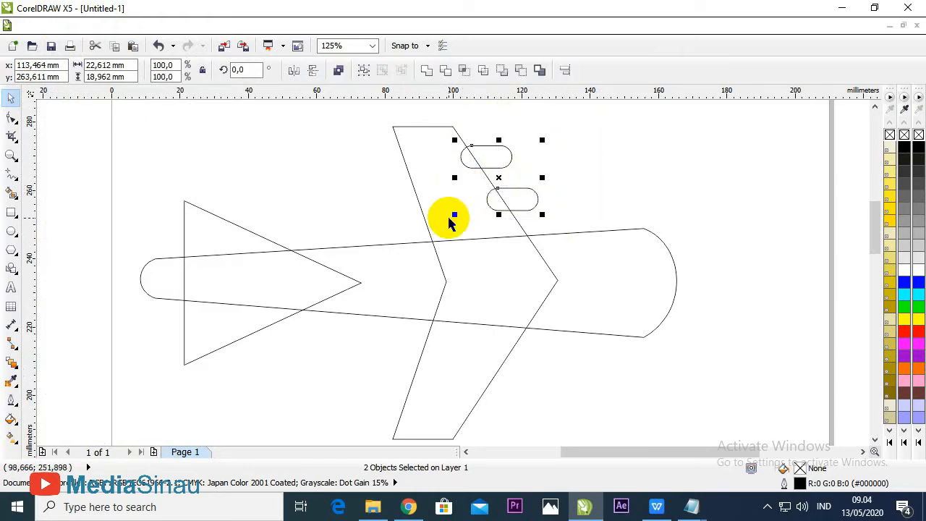
click(59, 26)
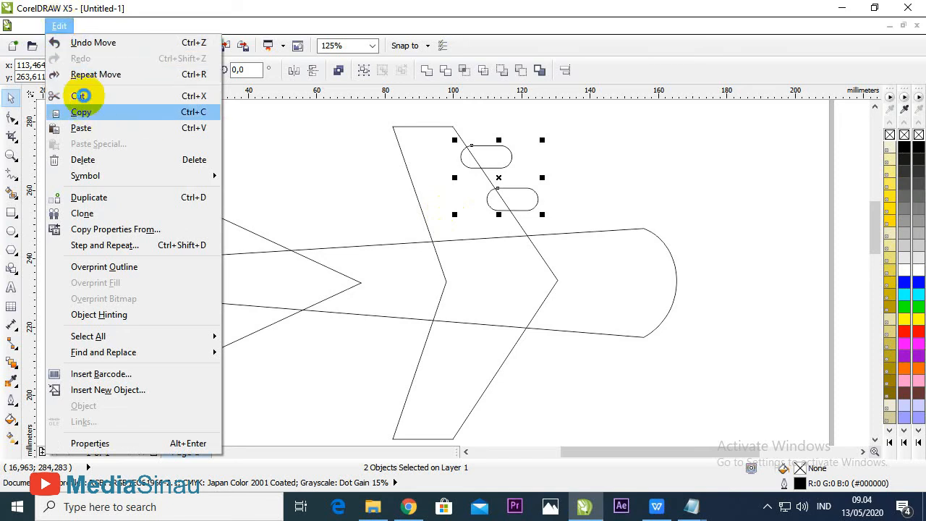
click(81, 112)
click(60, 26)
click(81, 127)
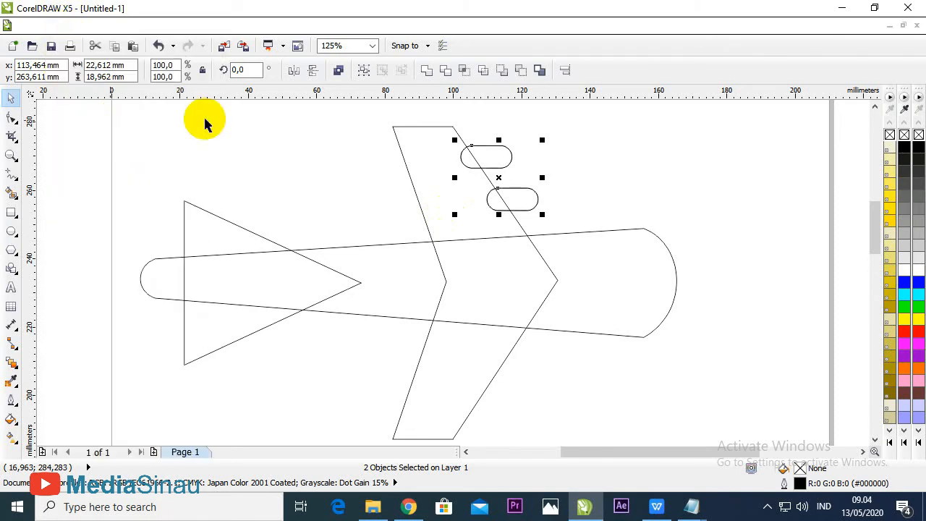
scroll(267, 119, down, 2)
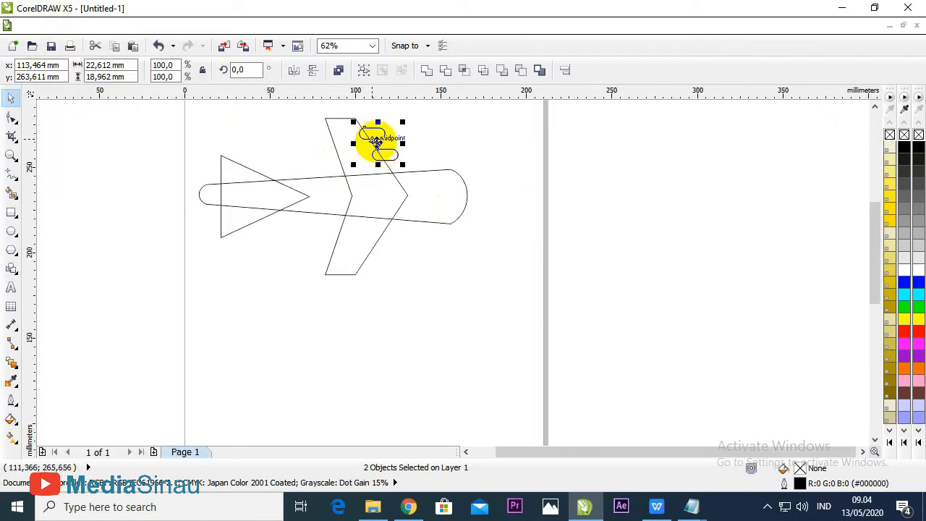
drag(376, 141, 390, 246)
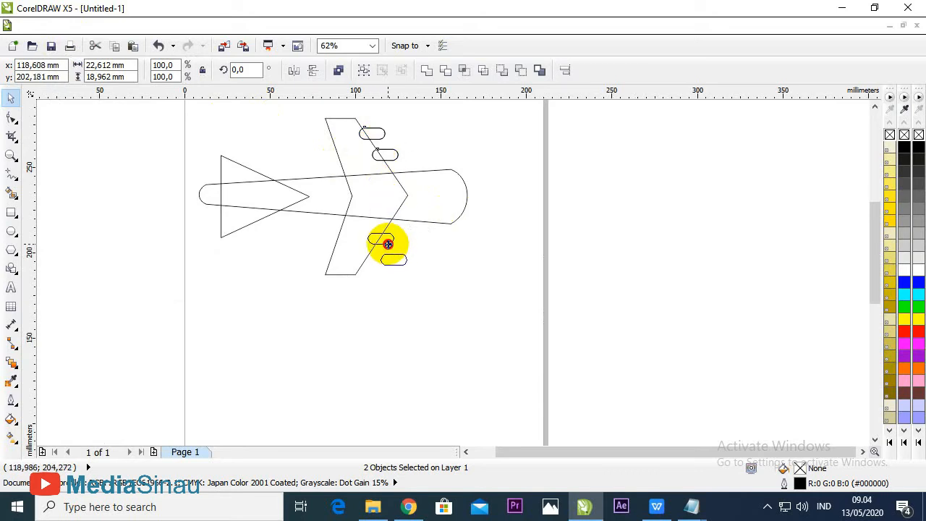
- Mirror the lower engine pair horizontally and shift it onto the lower wing's leading edge, centred near x 112 mm, y 204 mm
scroll(389, 243, up, 2)
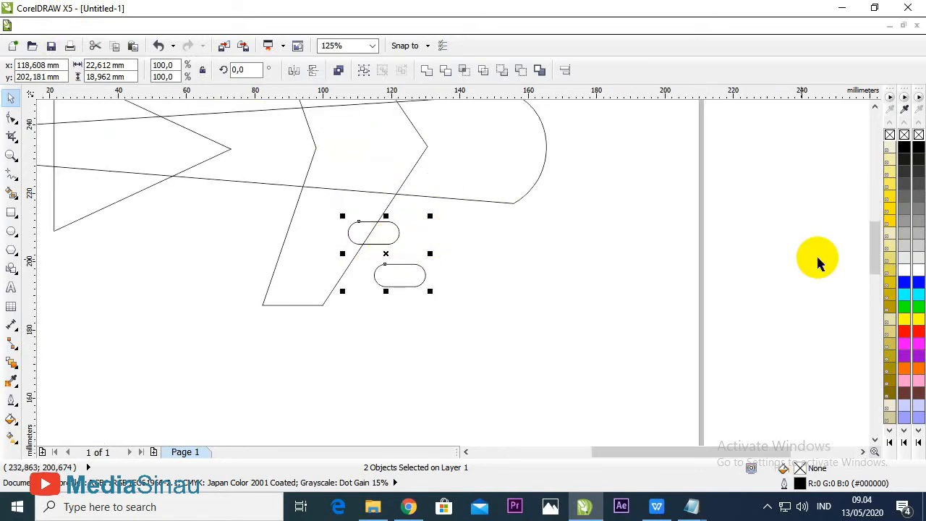
scroll(480, 268, down, 2)
scroll(426, 155, up, 2)
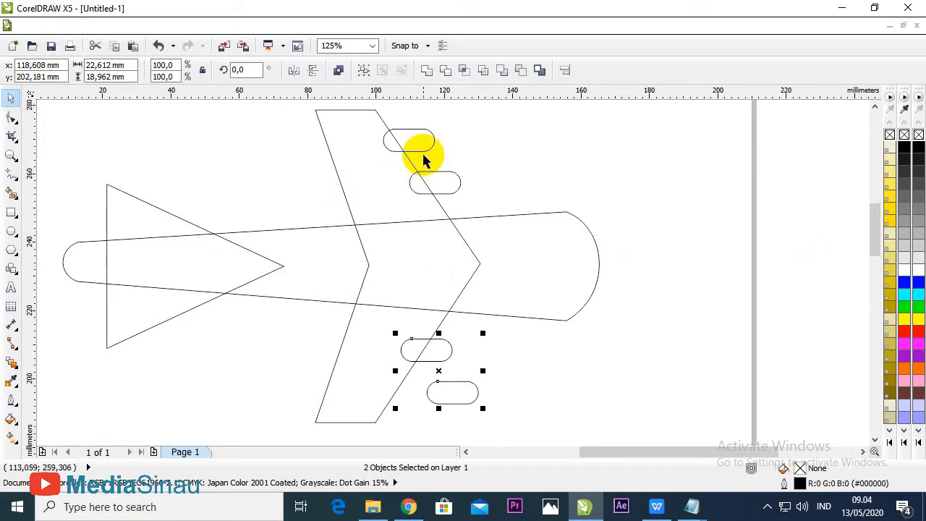
click(294, 73)
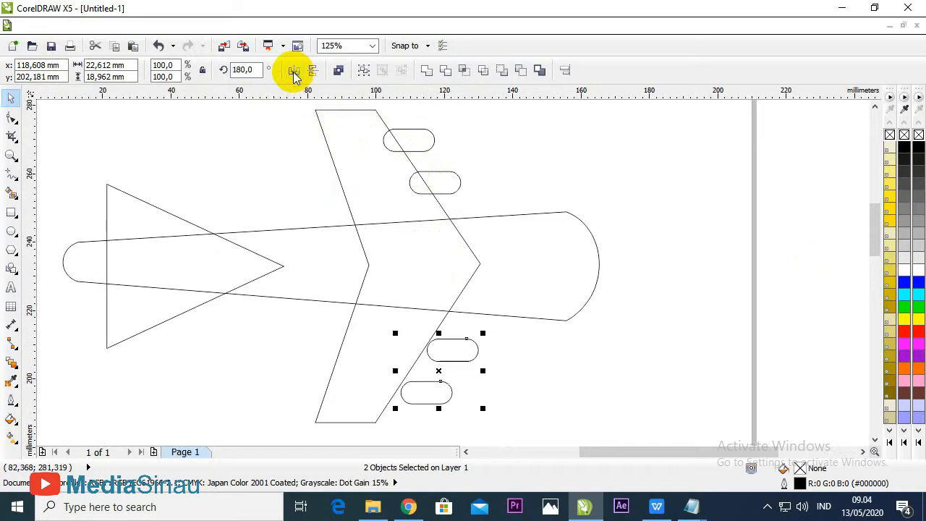
drag(441, 373, 419, 367)
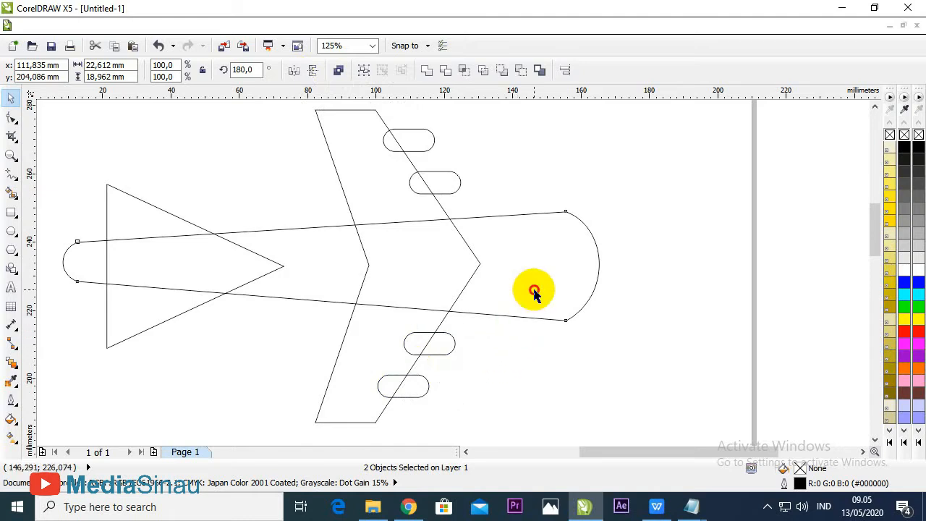
- Try a cyan fill on the tapered body, replace it with light grey (#CCCCCC), and deselect the body
click(534, 291)
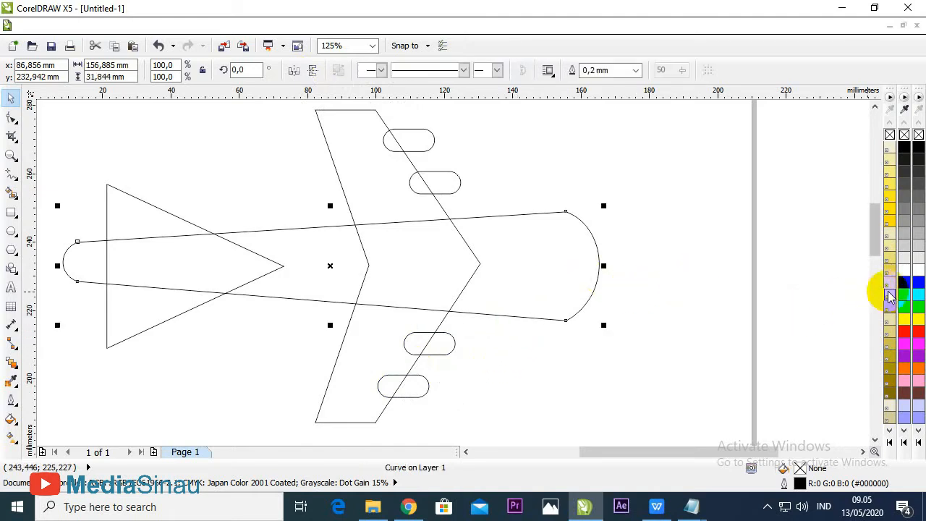
click(919, 296)
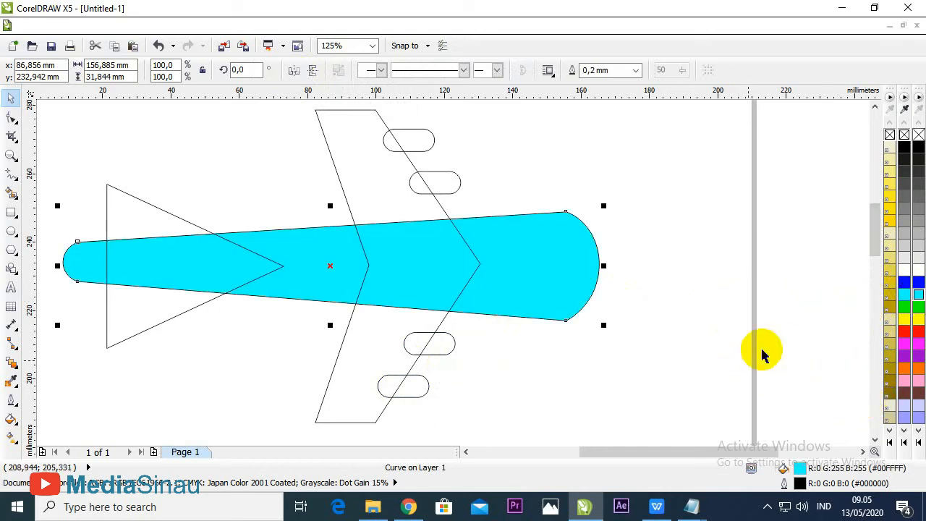
click(915, 246)
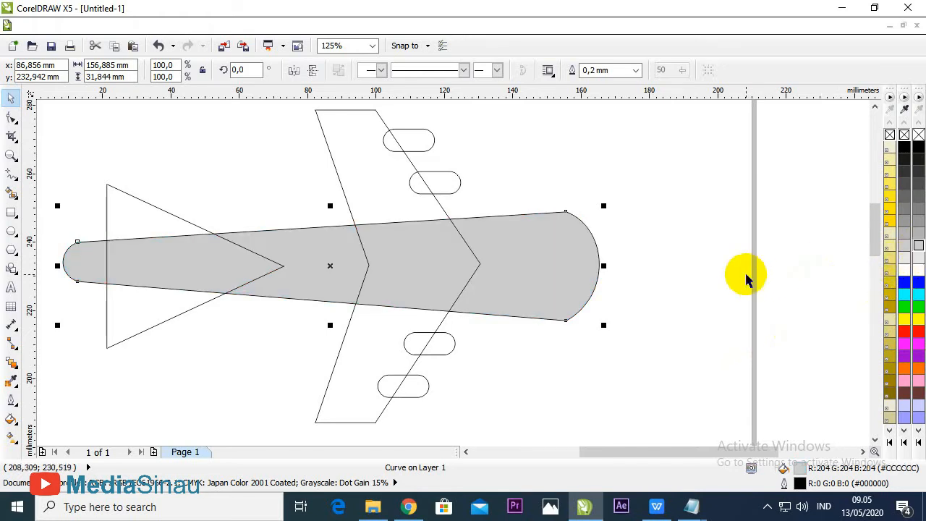
click(735, 269)
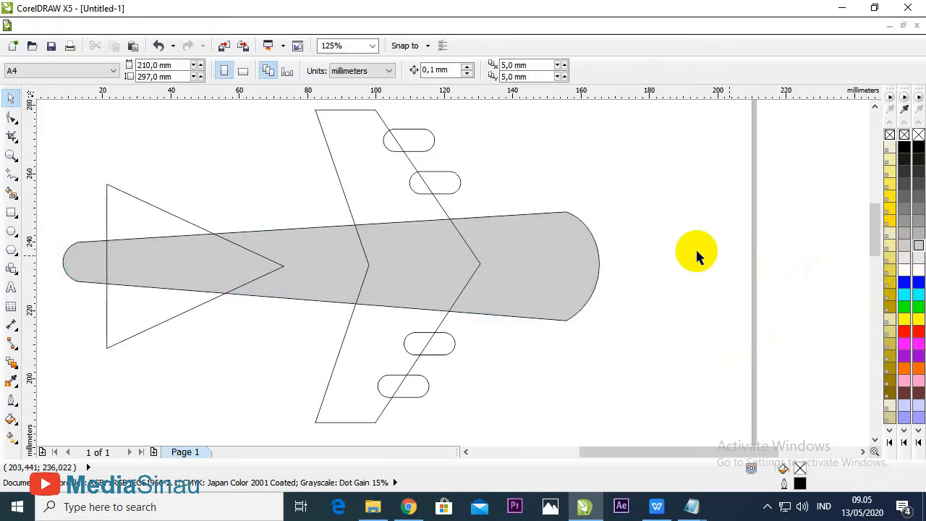
- Fill the swept wing shape with medium light blue (#6699FF) and deselect it
click(377, 195)
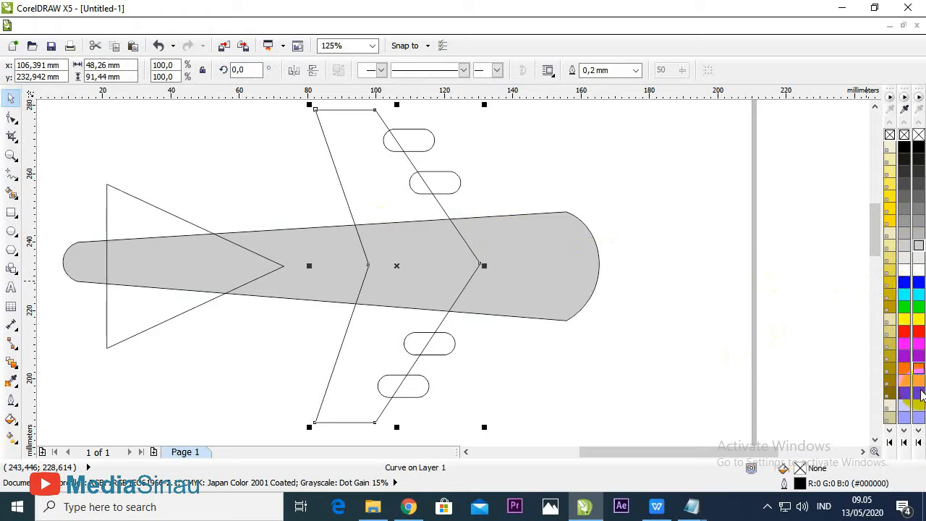
click(919, 431)
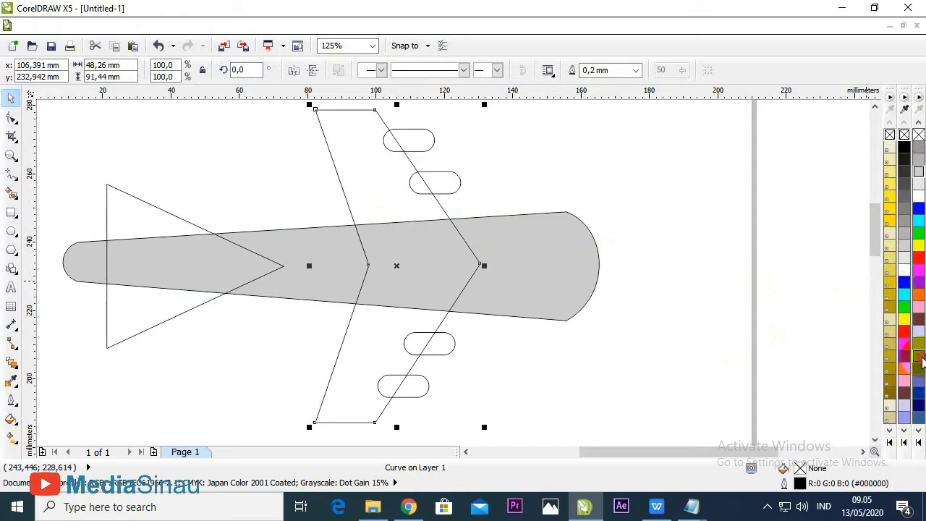
click(920, 358)
click(691, 325)
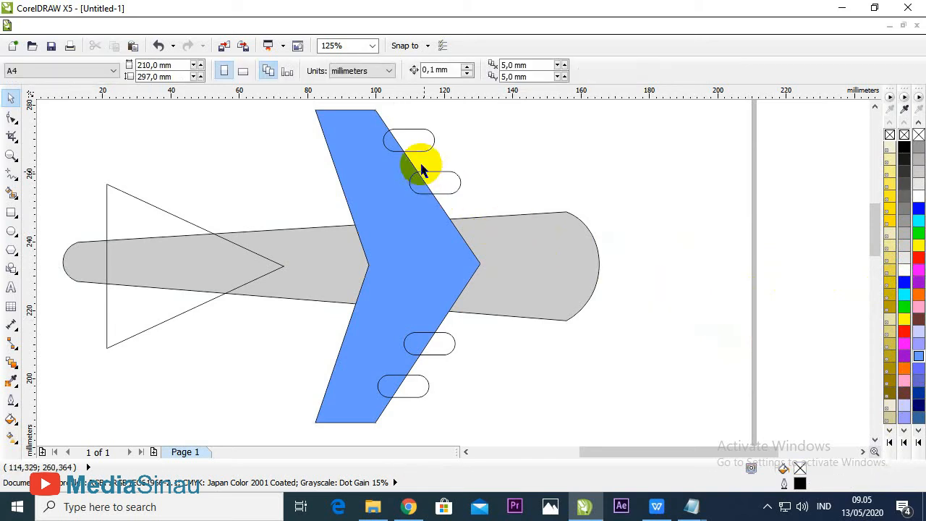
- Fill all four rounded engines on the upper and lower wings with orange (#FF6600), leaving them deselected
click(918, 297)
click(445, 184)
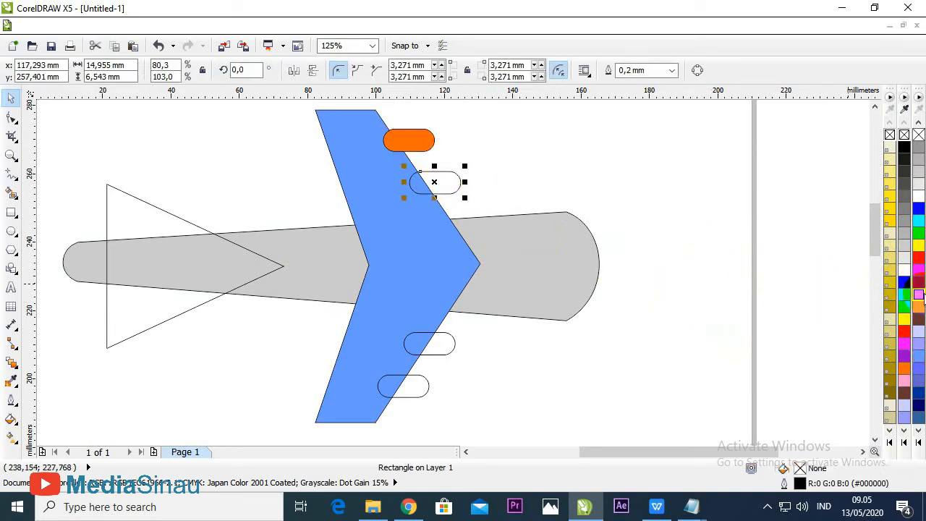
click(918, 295)
drag(495, 424, 365, 314)
click(918, 297)
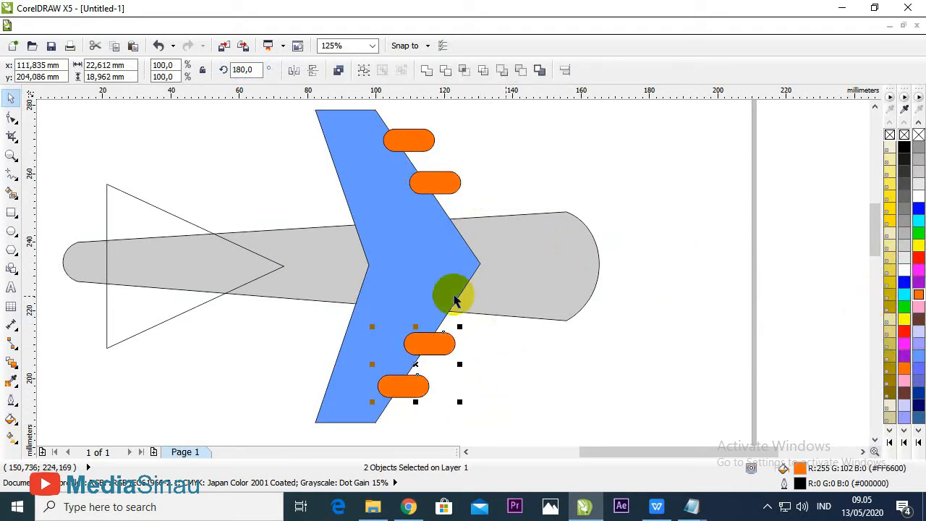
click(554, 365)
- Fill the triangular tail with the same light blue as the wings (#6699FF) and deselect it
click(141, 223)
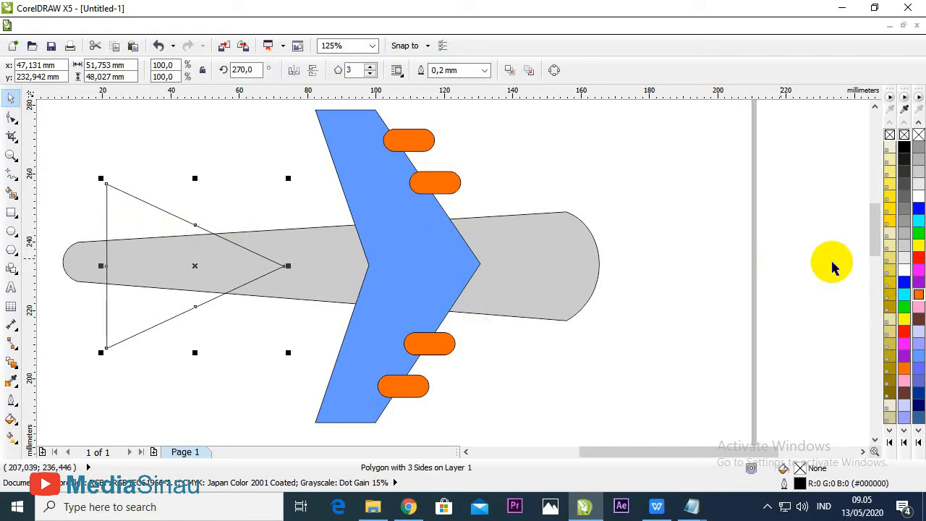
click(919, 360)
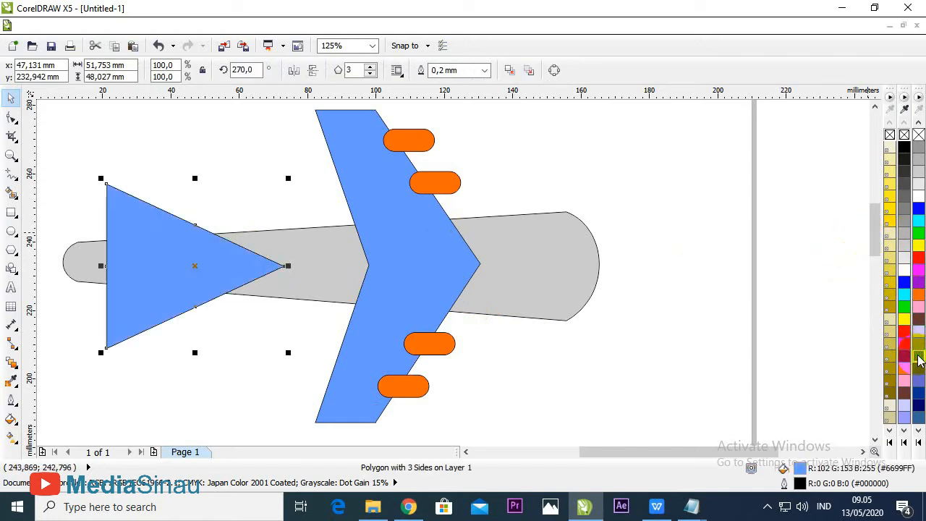
click(615, 372)
scroll(496, 260, down, 2)
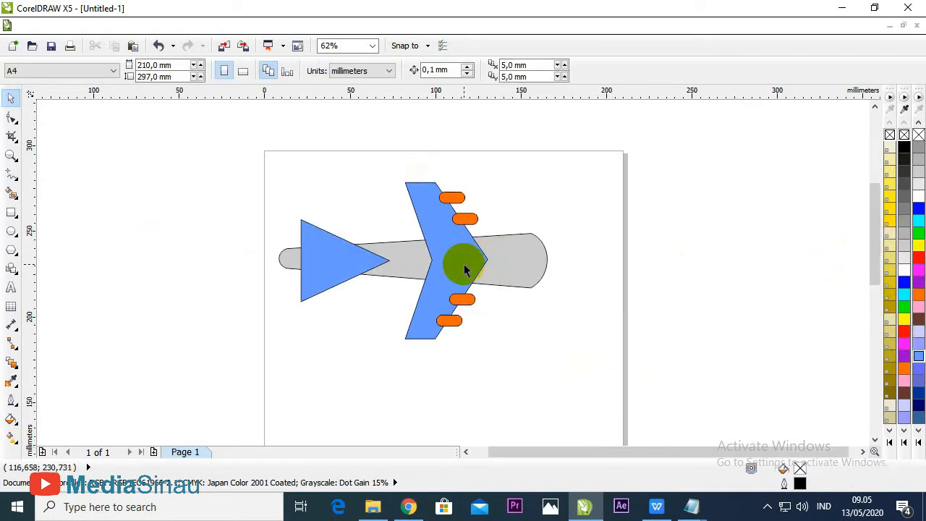
scroll(465, 262, up, 2)
- Bring the grey body to the front of the layer so it overlaps the wings and the triangular tail
click(563, 289)
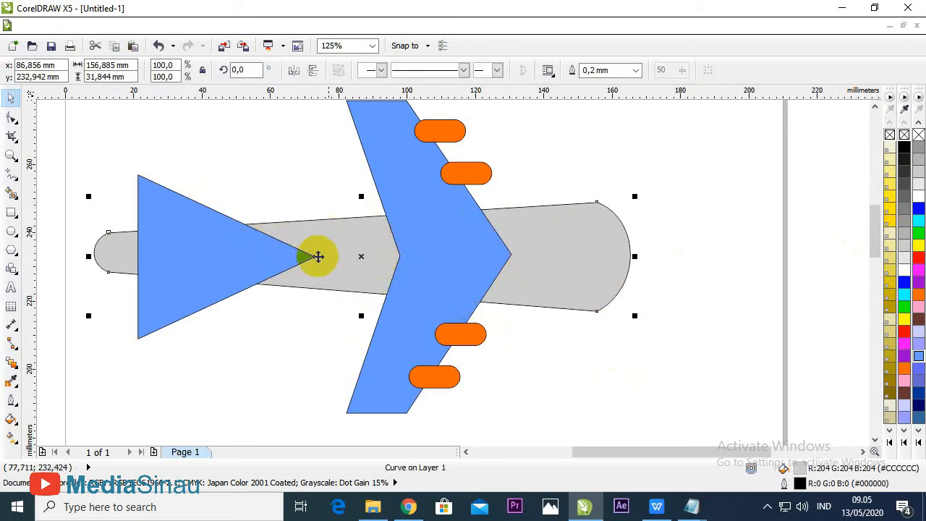
scroll(393, 265, down, 1)
scroll(388, 206, up, 1)
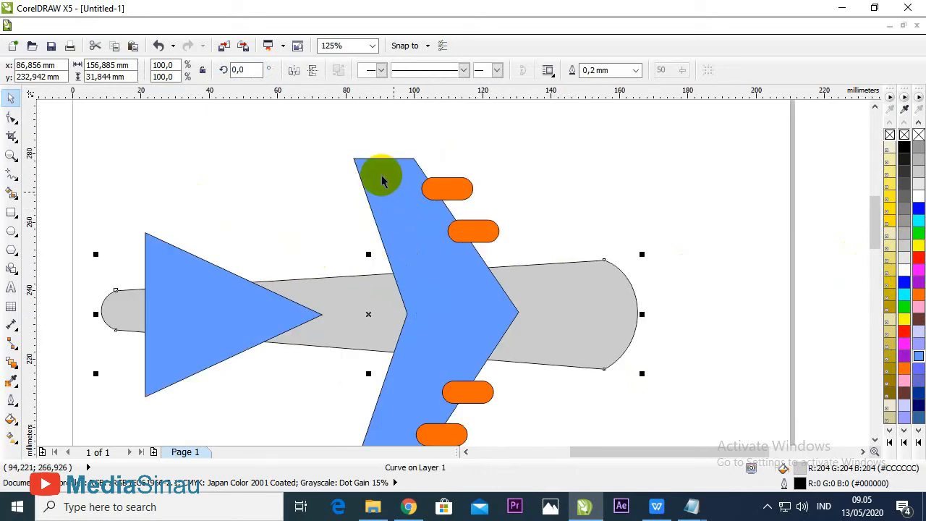
scroll(403, 221, down, 1)
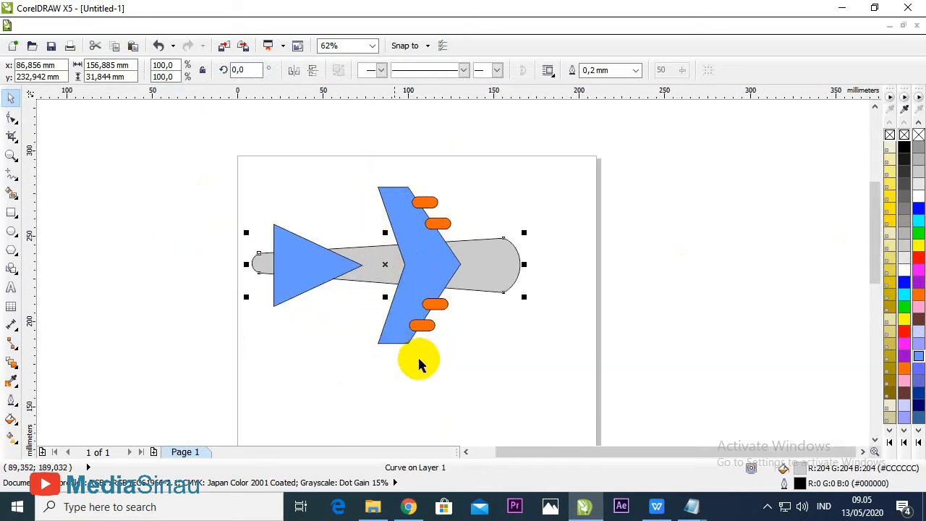
scroll(392, 265, up, 1)
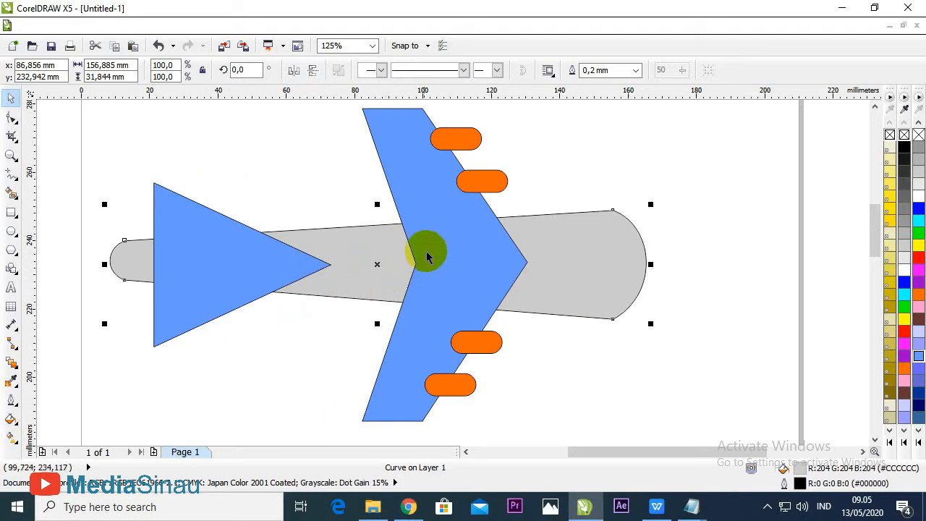
scroll(429, 247, down, 1)
scroll(422, 264, up, 1)
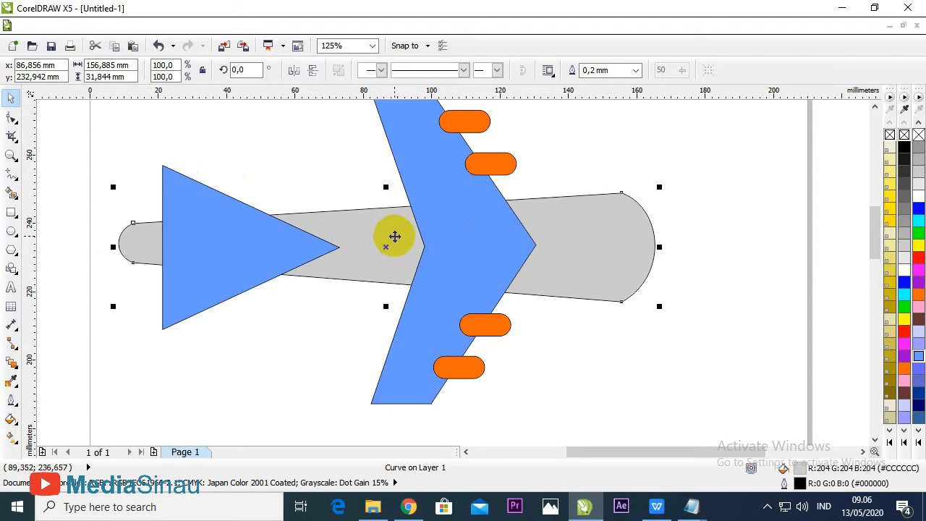
right_click(339, 230)
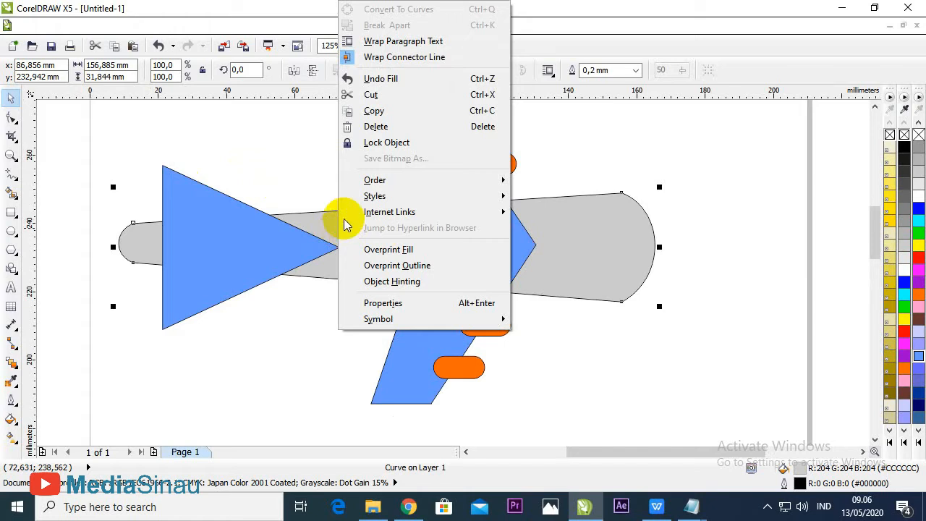
mouse_move(375, 179)
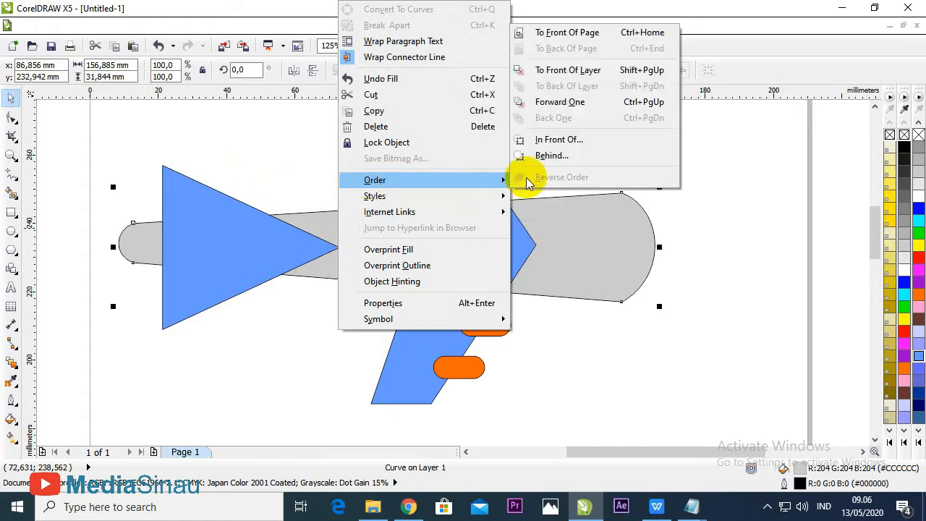
click(561, 76)
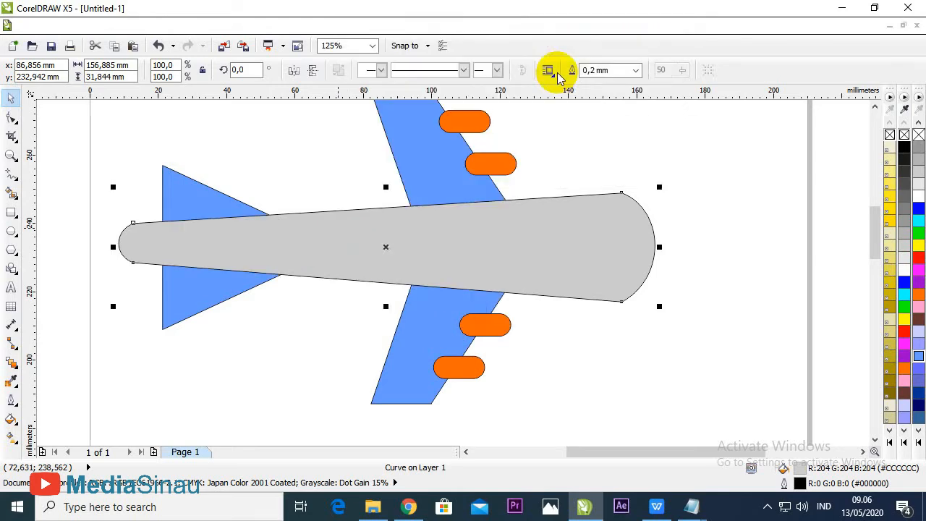
- Send the two orange engines on the upper wing to the back of the layer, behind the blue wing
scroll(503, 221, down, 1)
scroll(505, 223, up, 1)
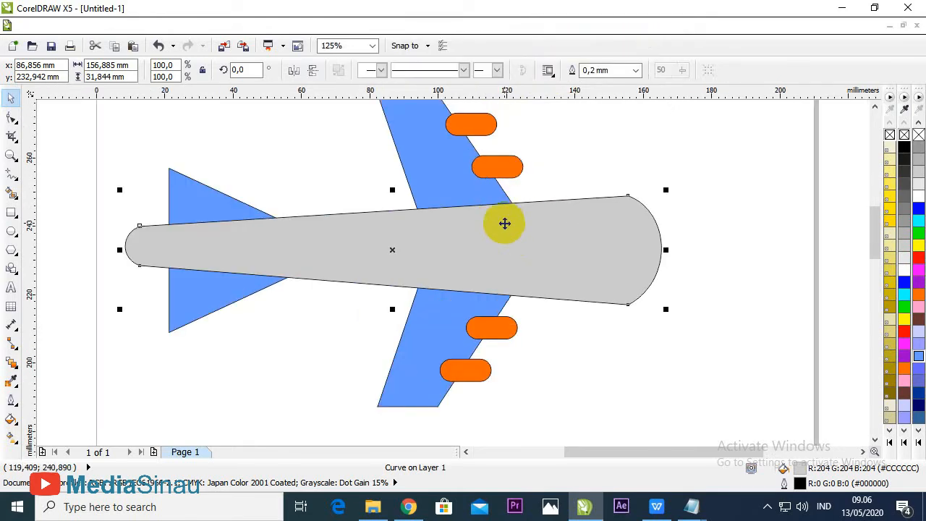
scroll(504, 223, down, 1)
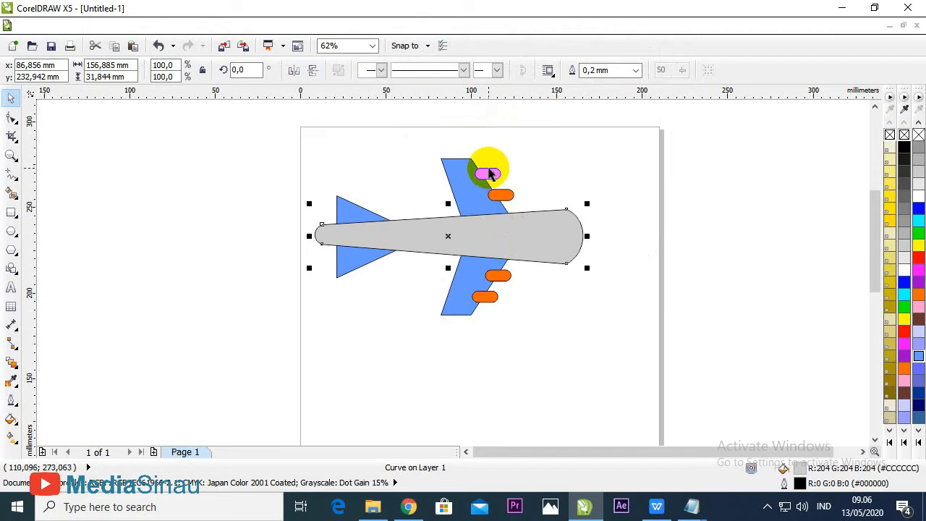
scroll(488, 116, up, 1)
scroll(499, 204, down, 1)
scroll(501, 204, up, 1)
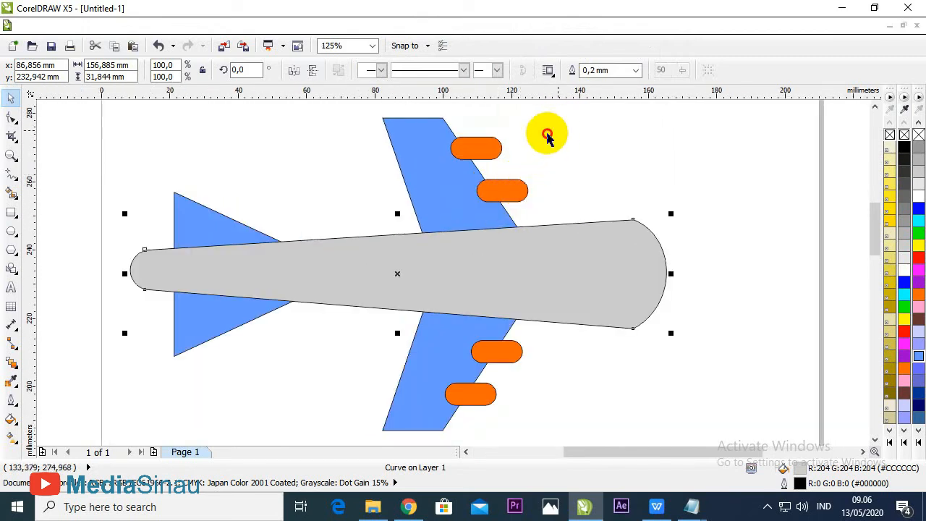
drag(558, 130, 436, 203)
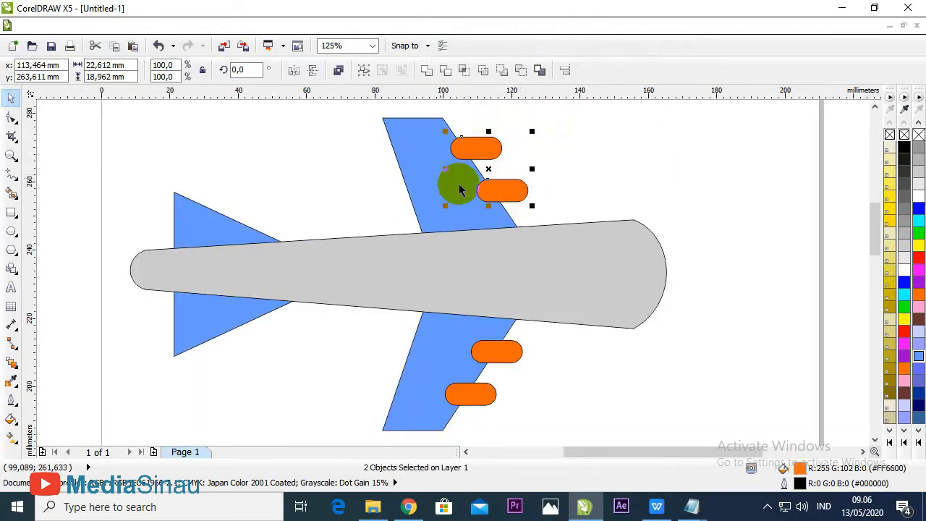
right_click(471, 149)
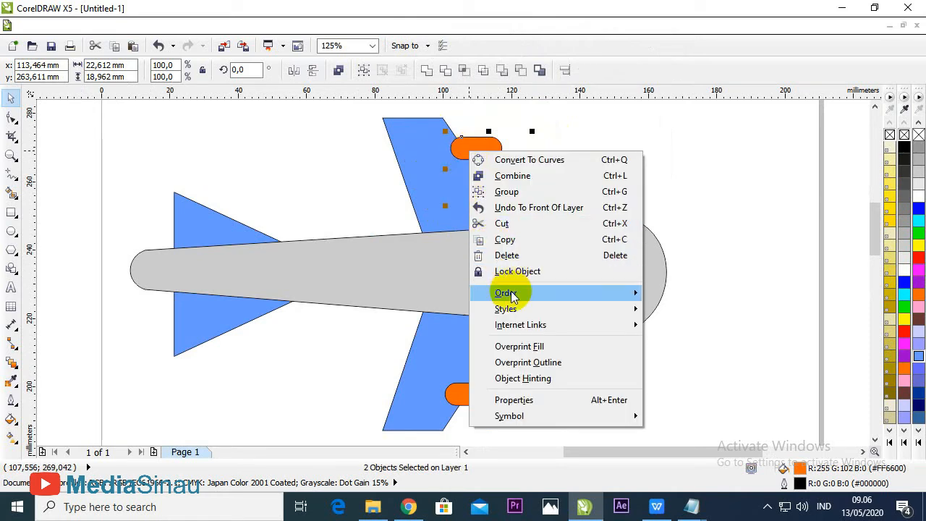
mouse_move(590, 295)
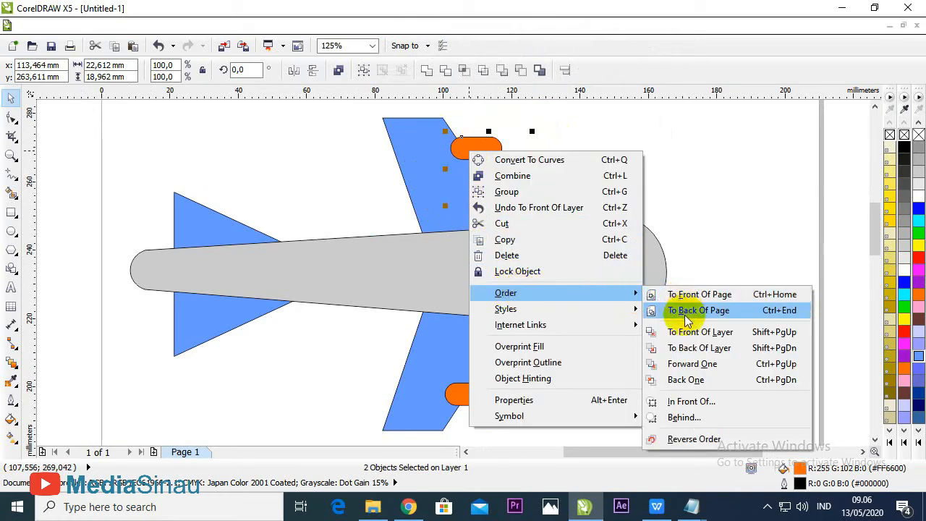
click(690, 351)
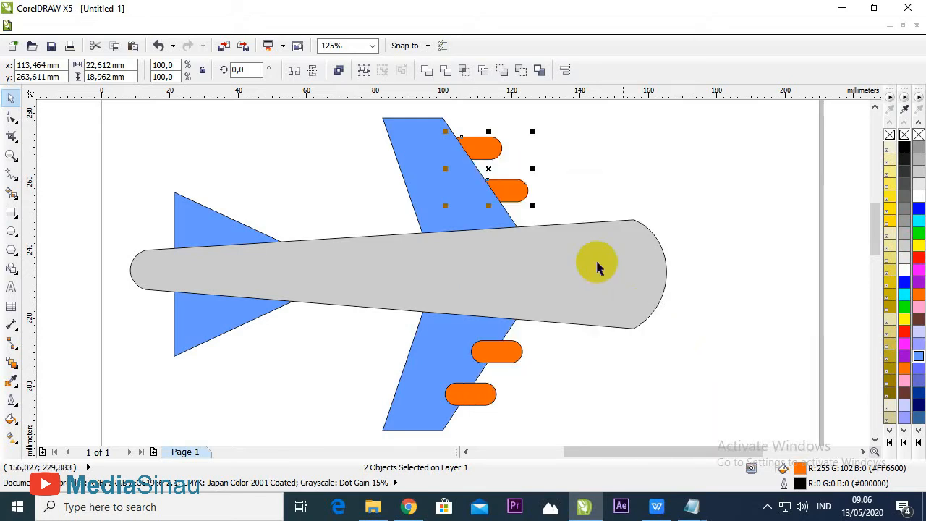
- Send the two orange engines on the lower wing to the back of the layer as well, leaving nothing selected
scroll(497, 248, down, 2)
scroll(504, 292, up, 2)
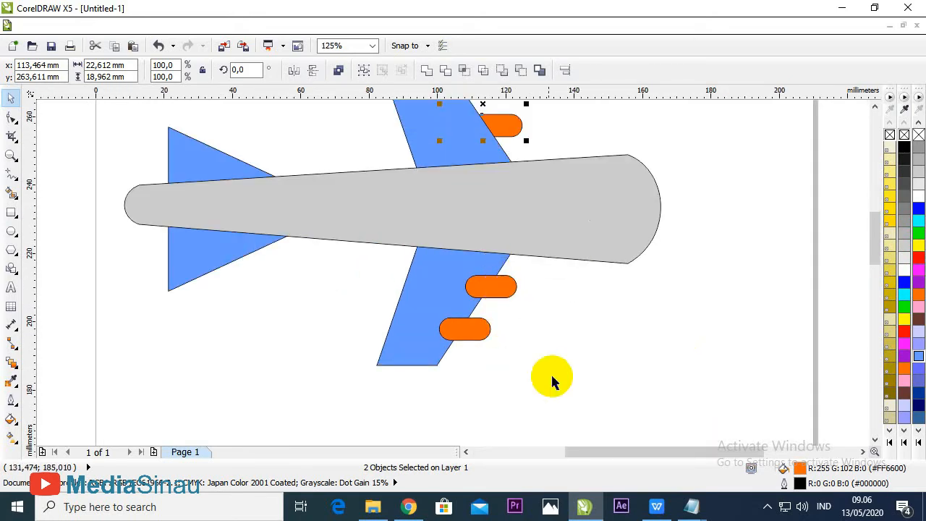
drag(555, 383, 429, 259)
right_click(480, 284)
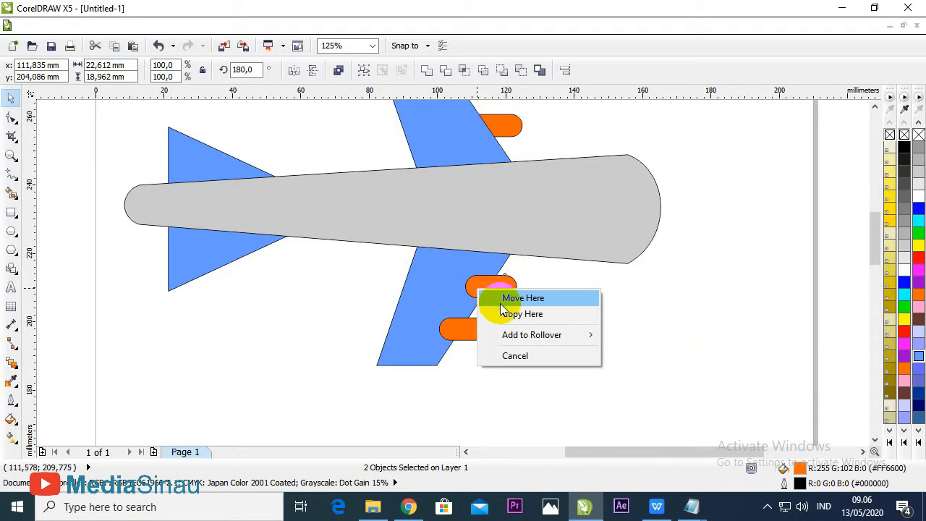
click(486, 297)
right_click(480, 283)
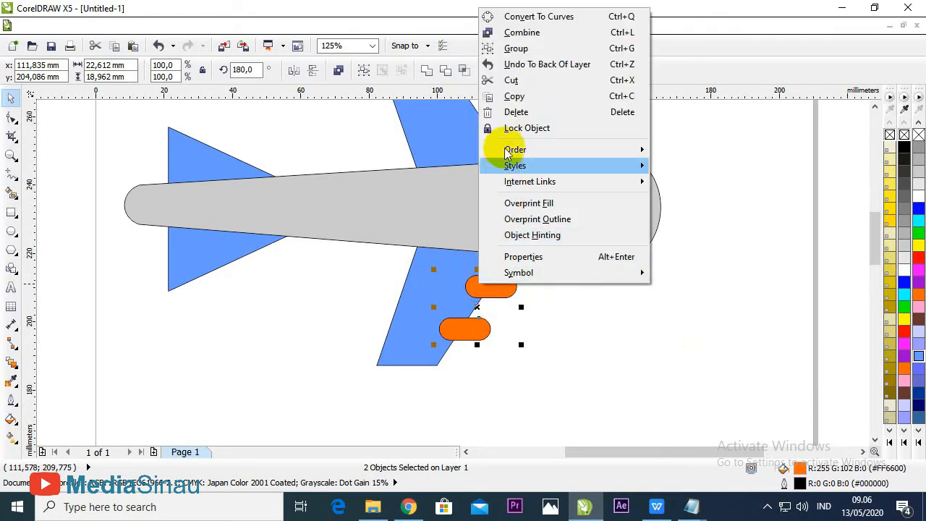
mouse_move(548, 149)
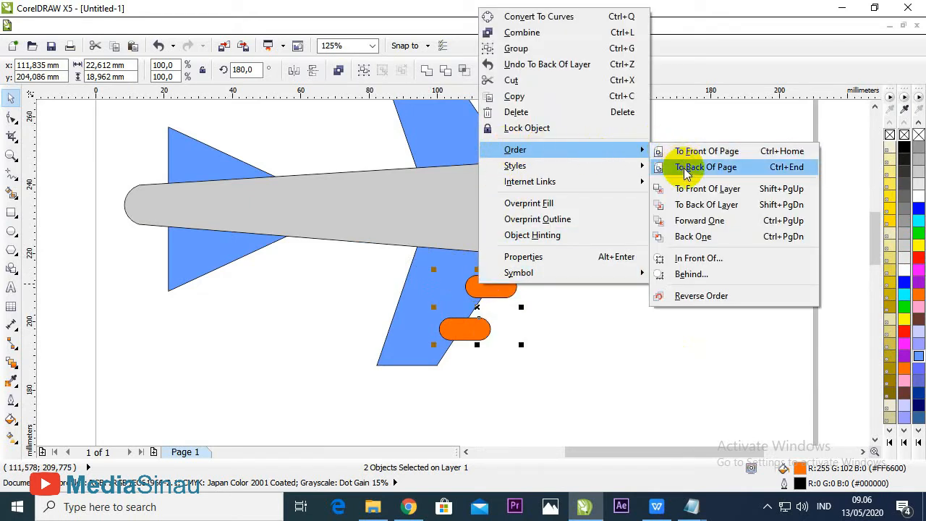
click(688, 204)
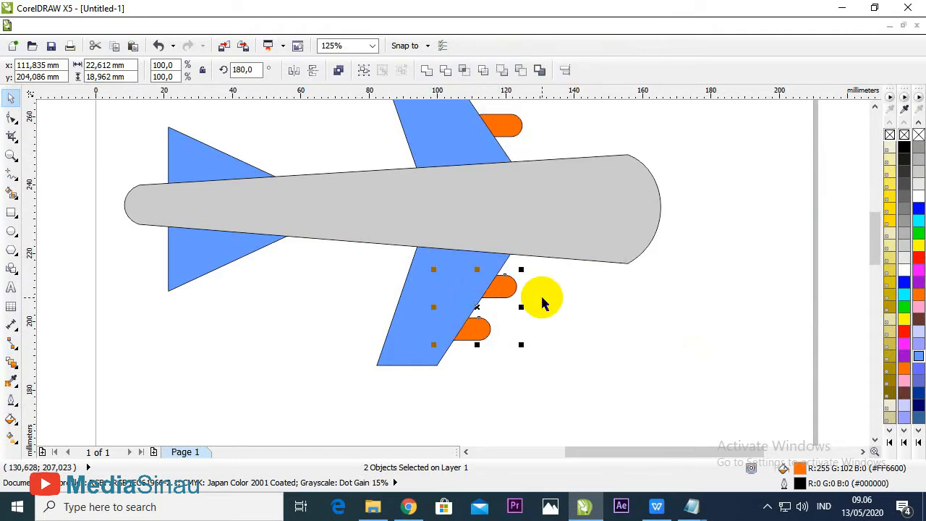
scroll(558, 268, down, 1)
click(535, 226)
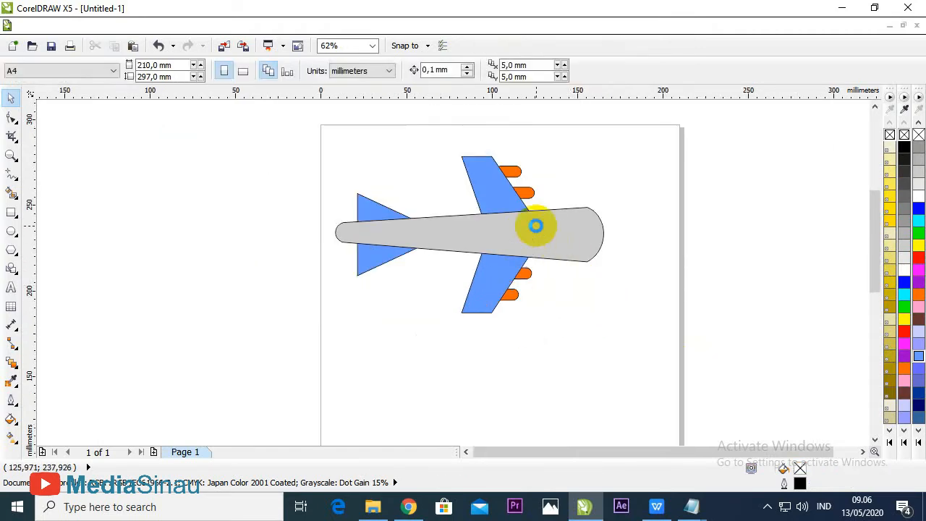
- Inspect the engines behind the wings and the thin outlines where the upper wing meets the grey body
scroll(536, 226, up, 1)
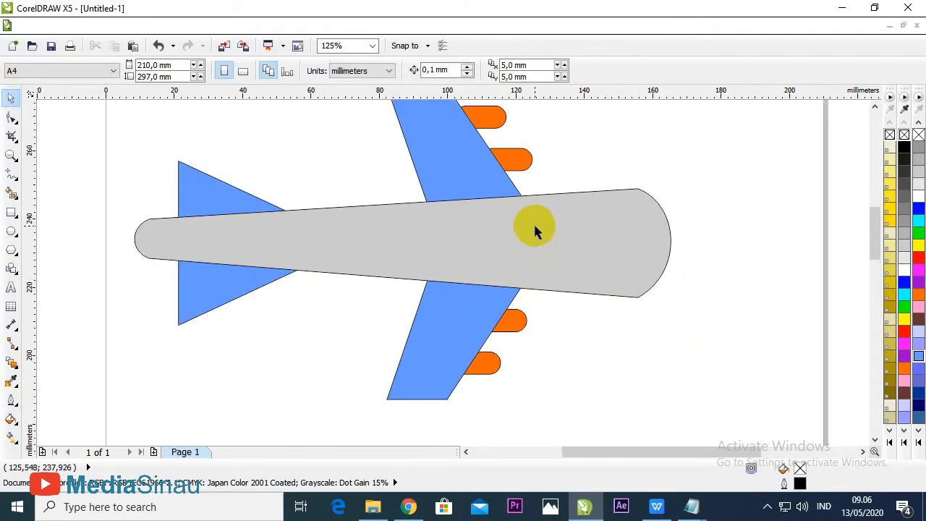
scroll(534, 228, down, 1)
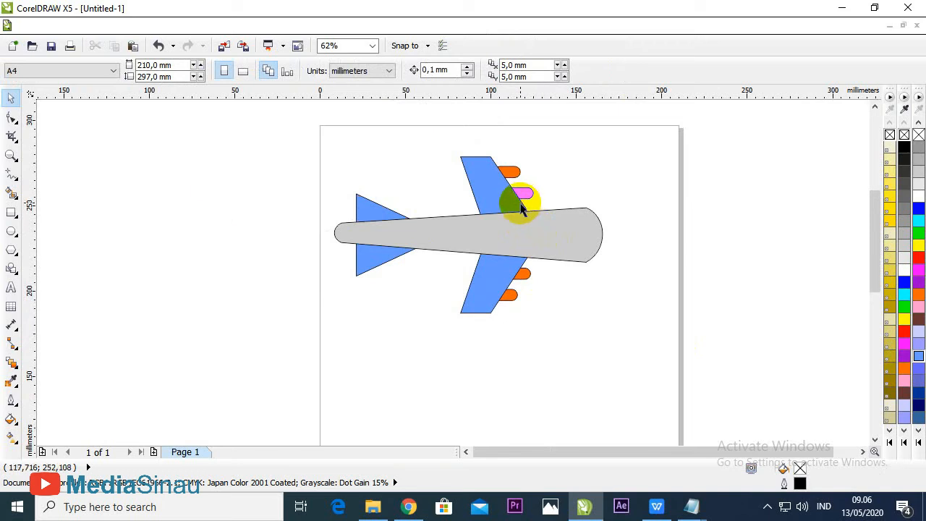
scroll(520, 208, up, 2)
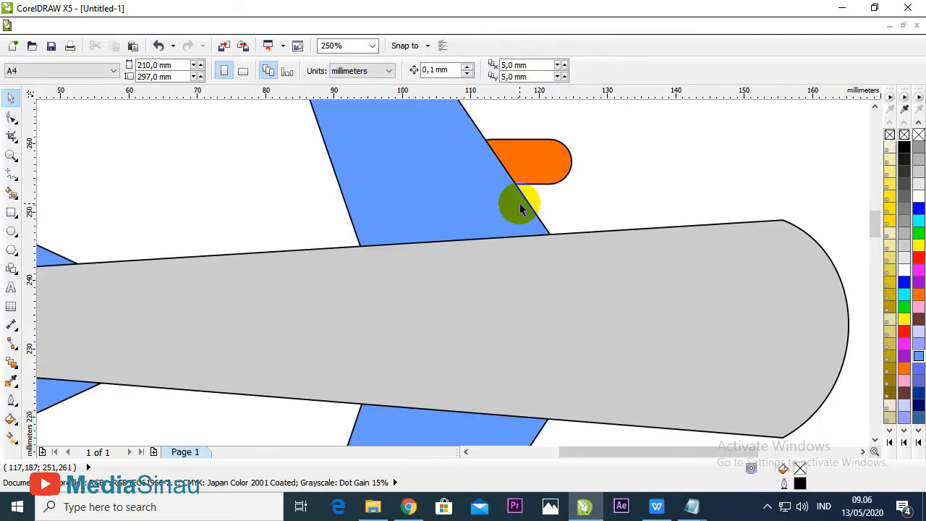
scroll(521, 208, down, 2)
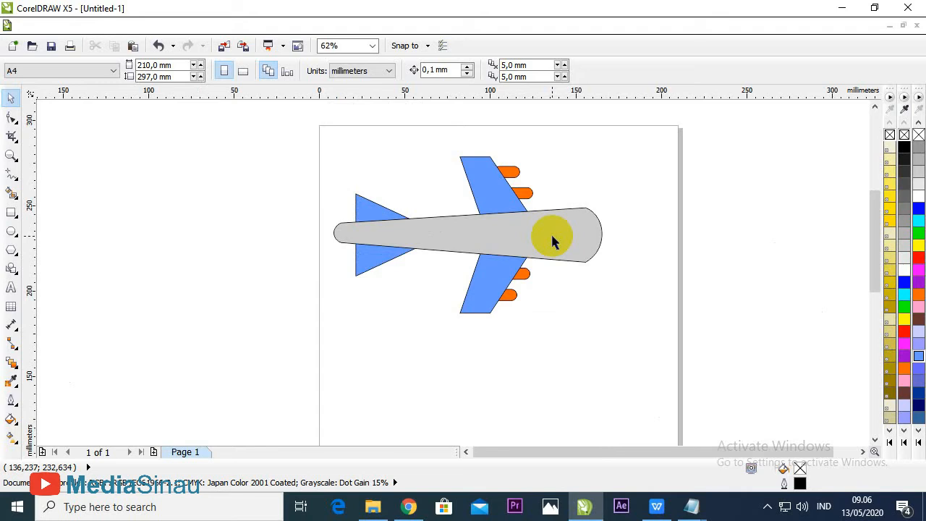
scroll(552, 241, up, 1)
scroll(540, 217, down, 1)
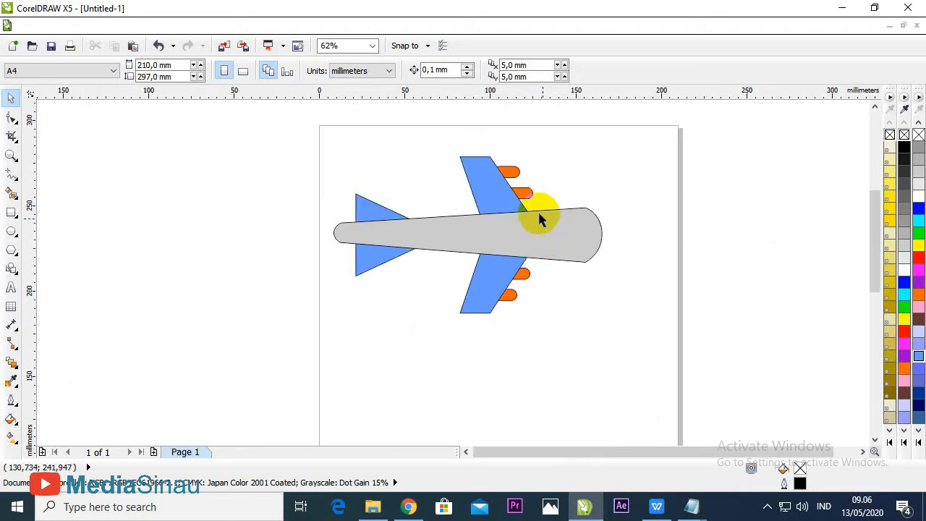
scroll(539, 220, up, 1)
scroll(414, 210, up, 3)
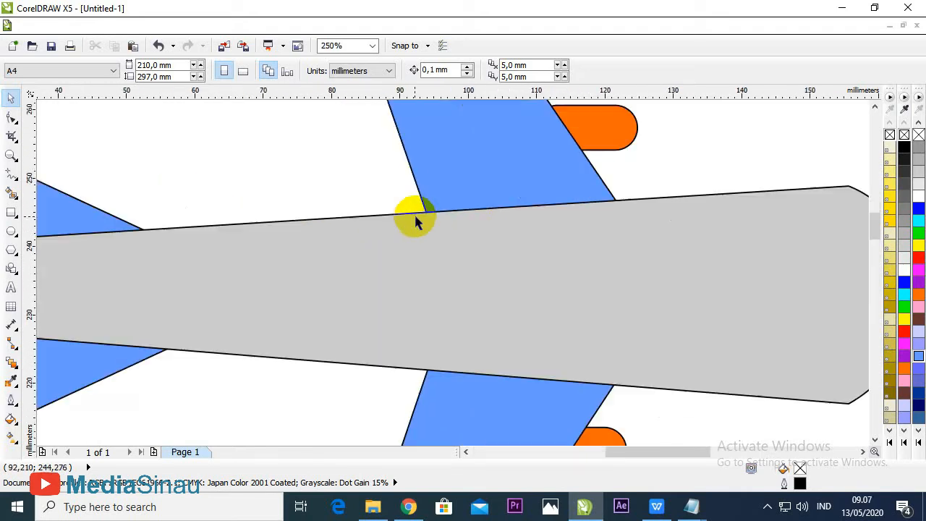
scroll(447, 208, up, 1)
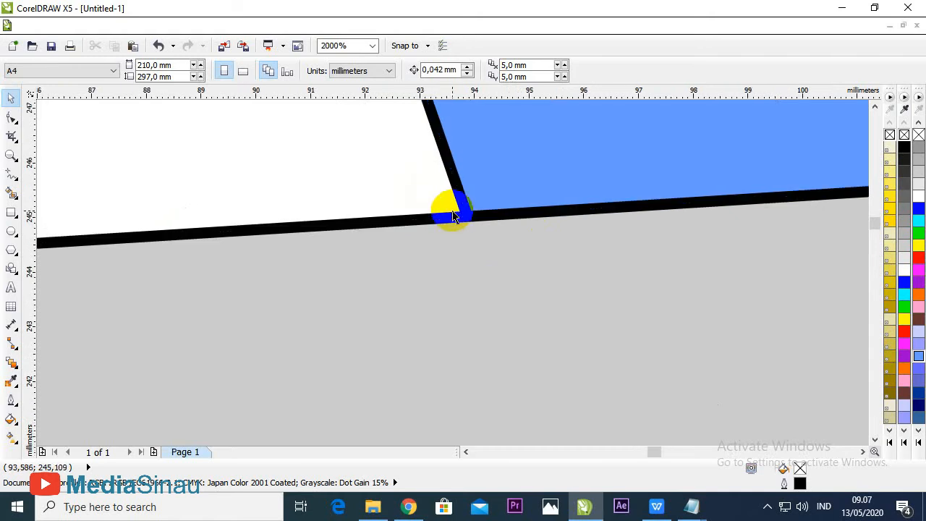
scroll(451, 208, down, 5)
scroll(472, 218, up, 1)
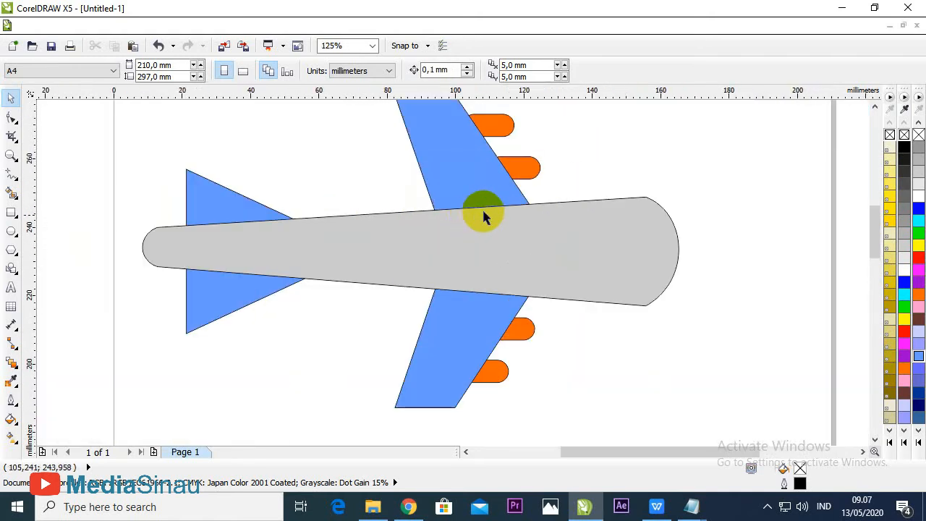
scroll(554, 233, down, 2)
- Set the outline width of the grey airplane body to 2.5 mm
click(566, 231)
scroll(572, 231, up, 2)
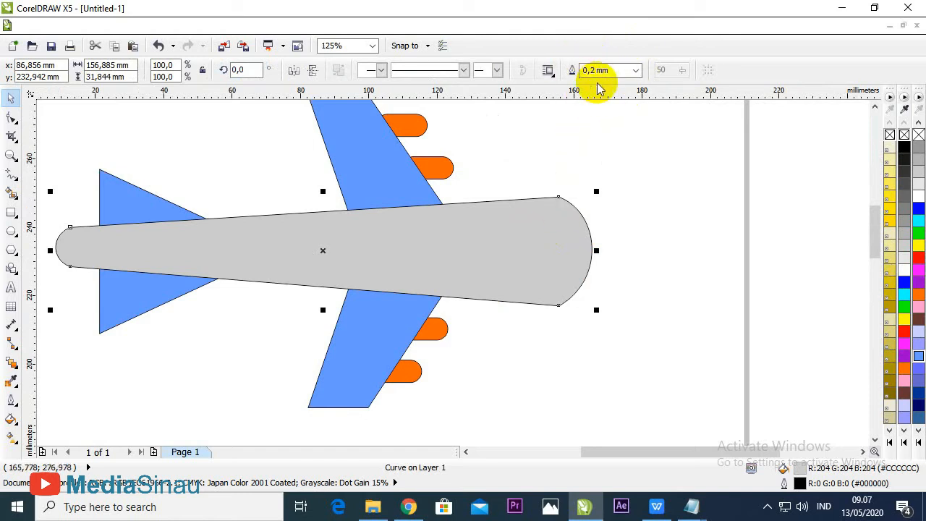
click(636, 71)
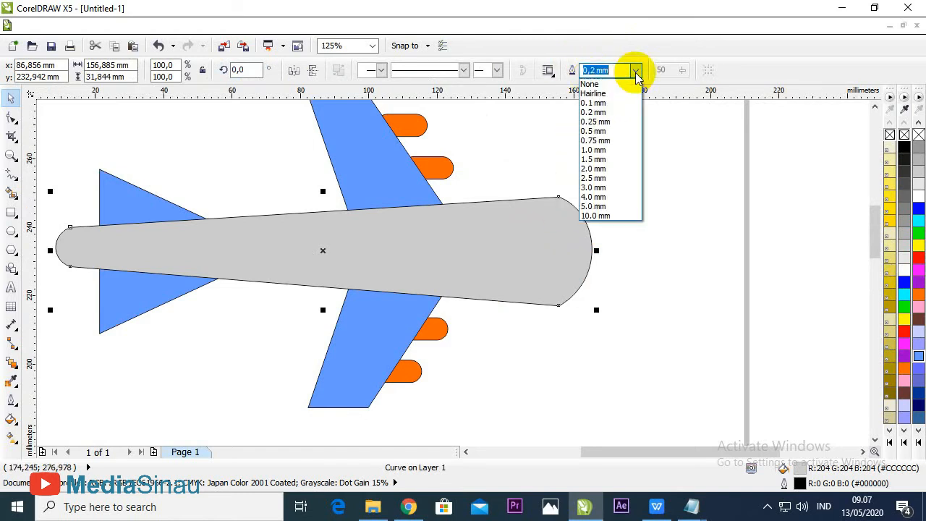
click(594, 178)
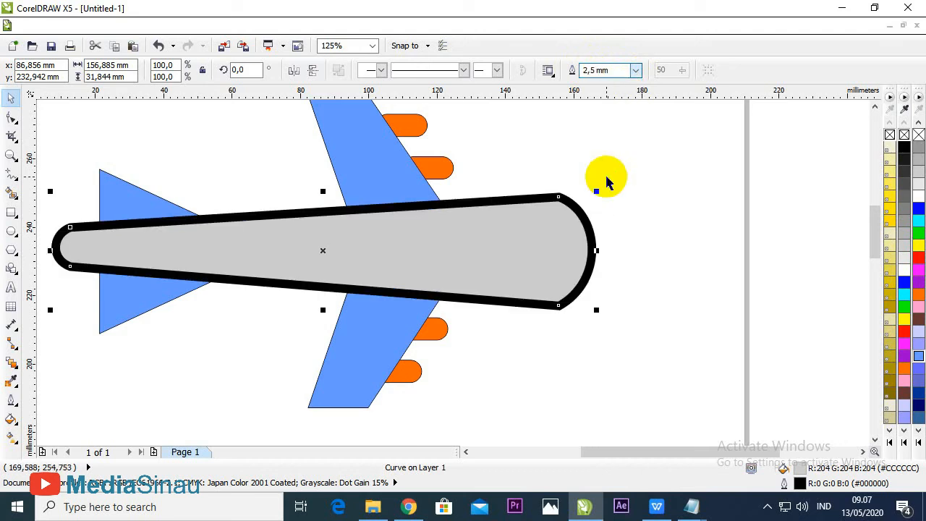
- Give the blue swept wing shape a 2.5 mm outline
scroll(542, 234, down, 2)
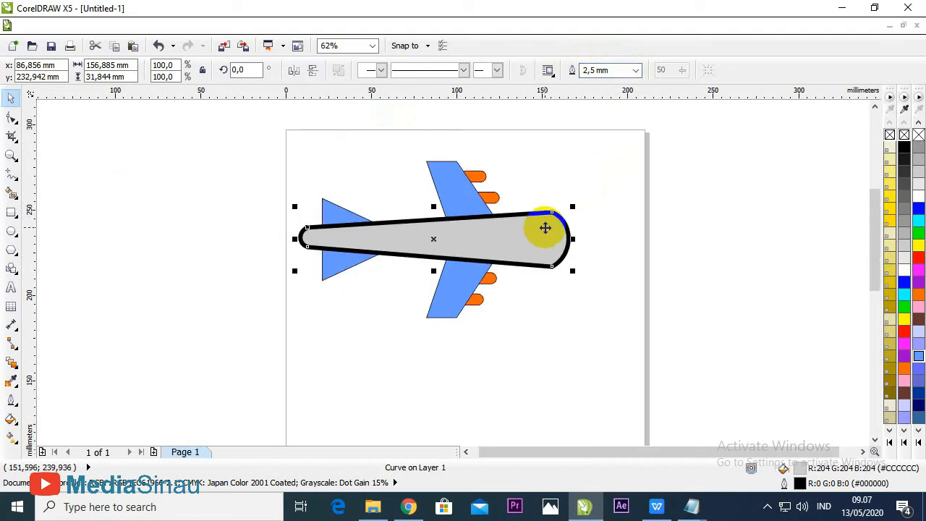
scroll(491, 205, up, 2)
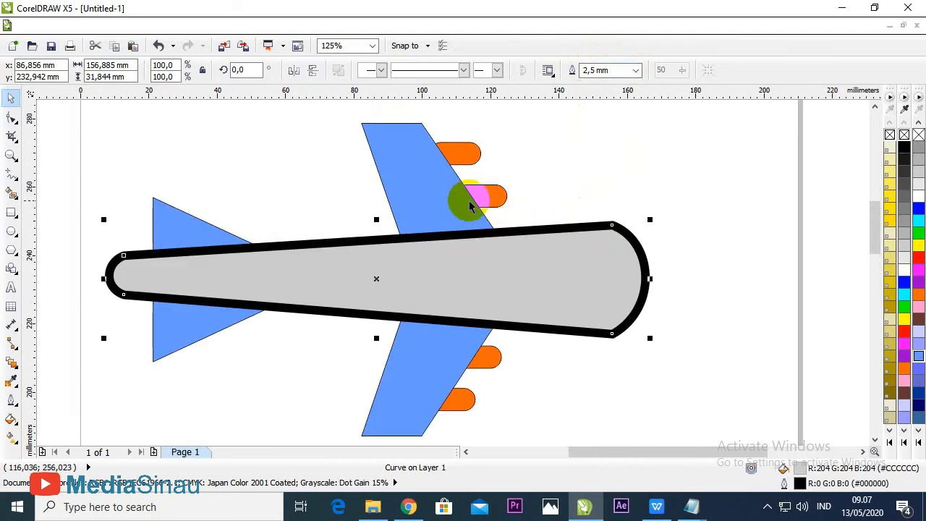
click(459, 200)
click(636, 73)
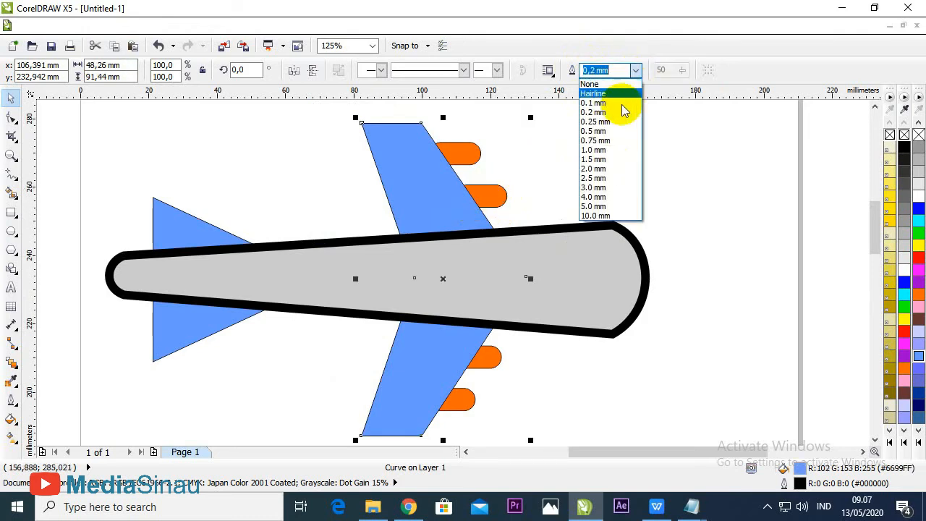
click(587, 179)
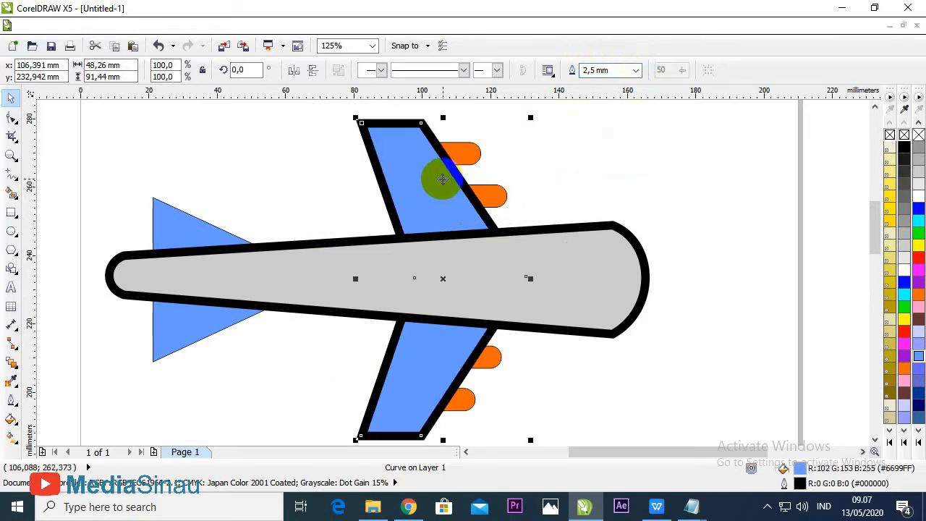
- Set the triangular blue tail's outline first to 2.0 mm and finally to 2.5 mm
scroll(440, 176, down, 2)
click(306, 194)
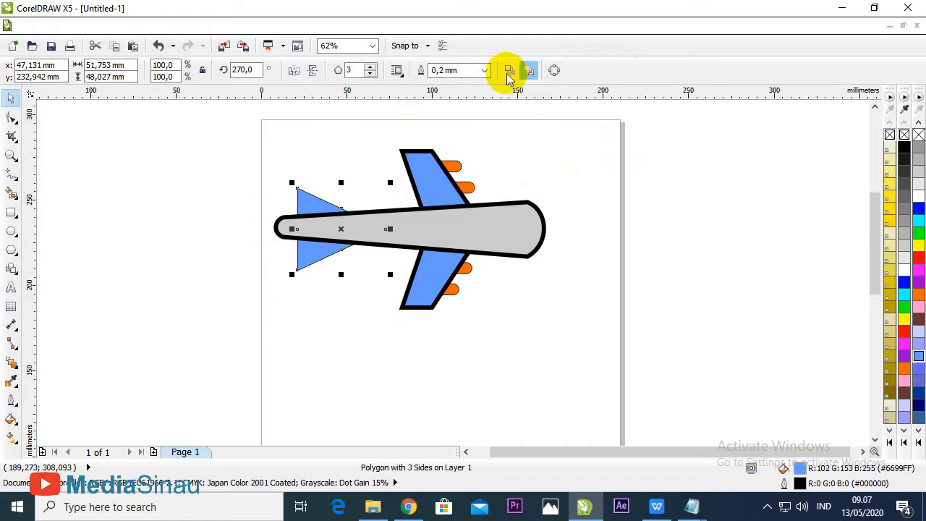
click(467, 70)
click(485, 71)
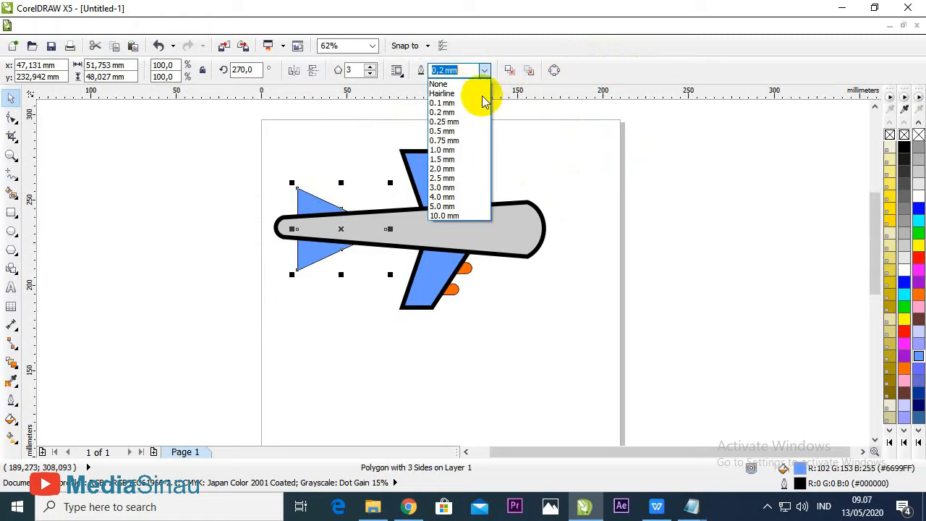
click(464, 170)
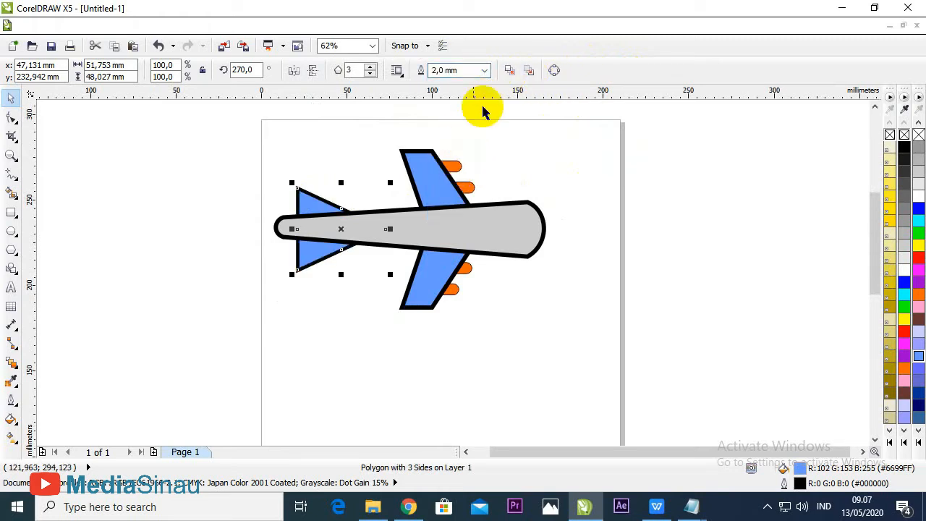
click(485, 70)
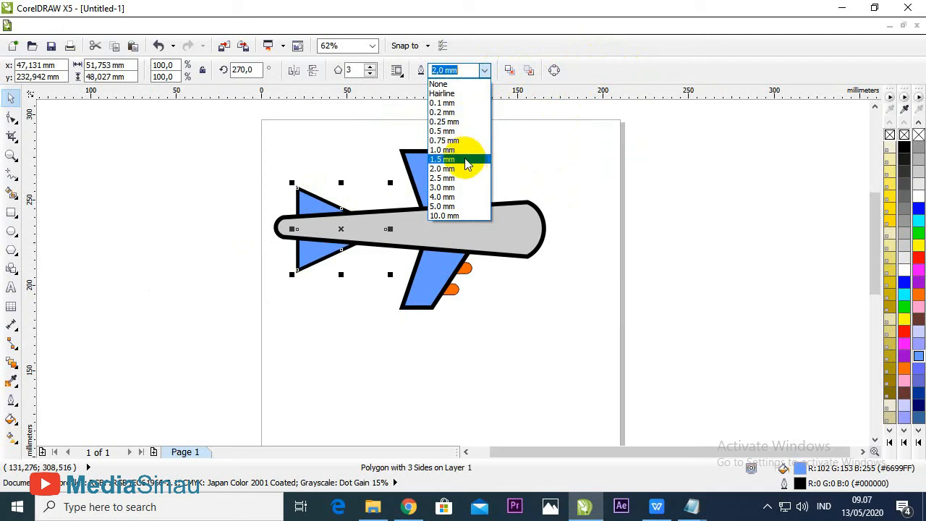
click(443, 178)
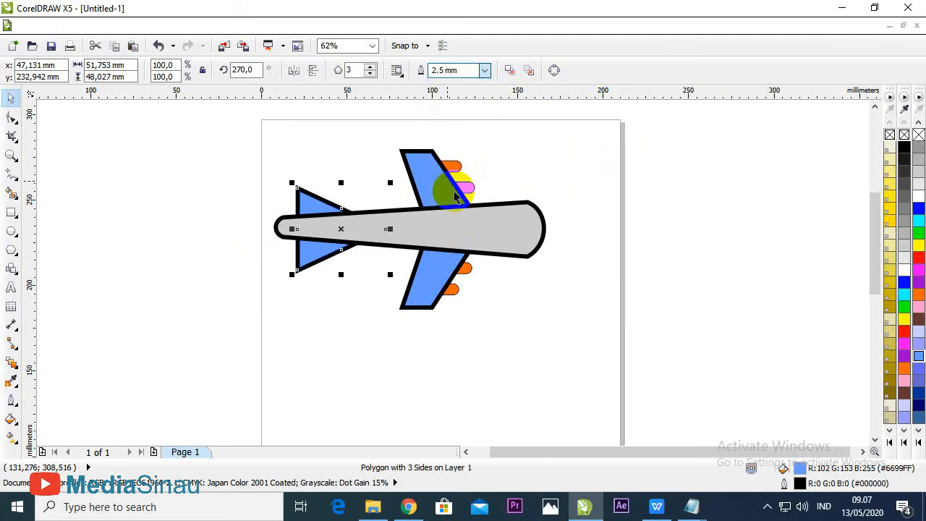
- Give both orange engines behind the upper wing a 2.5 mm outline
drag(515, 339, 432, 159)
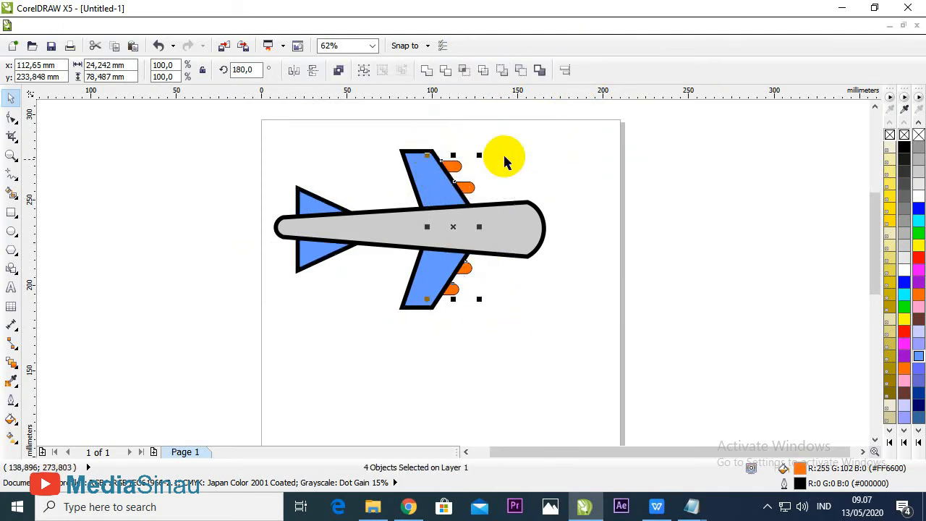
click(502, 155)
click(463, 166)
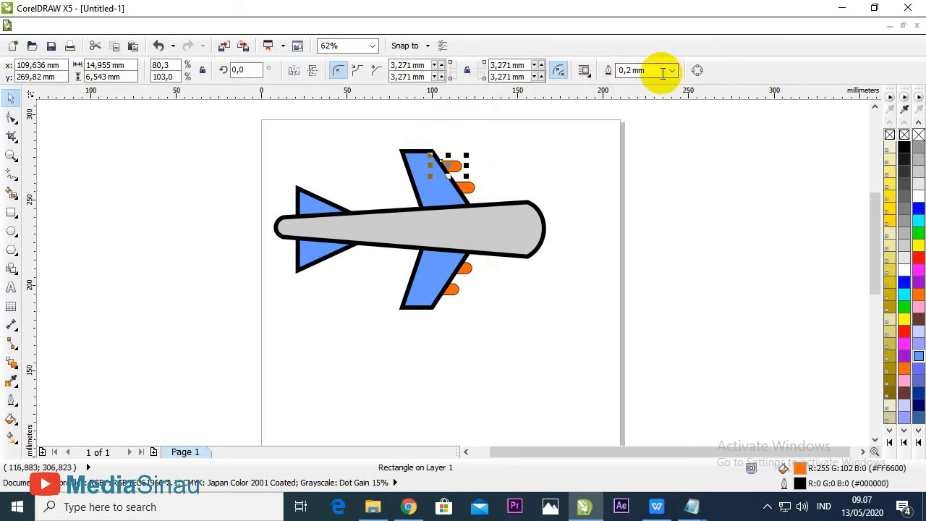
click(672, 71)
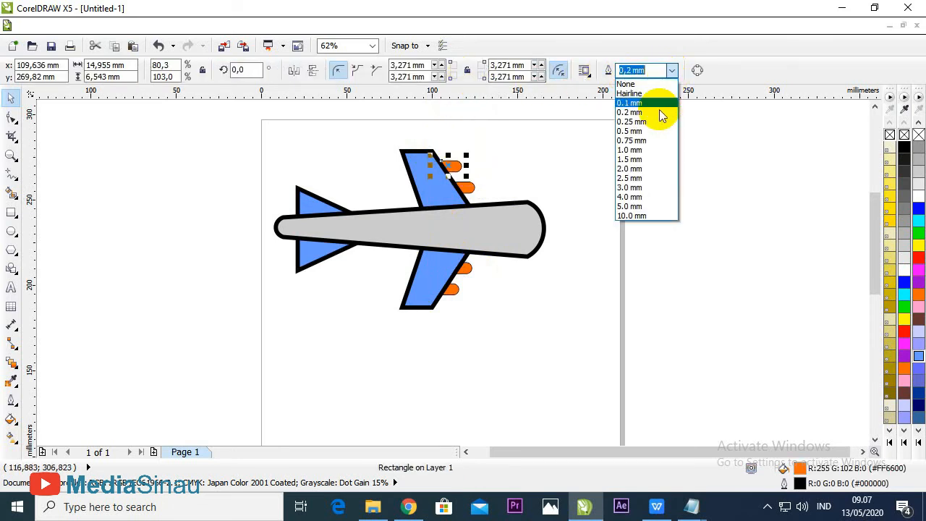
click(632, 178)
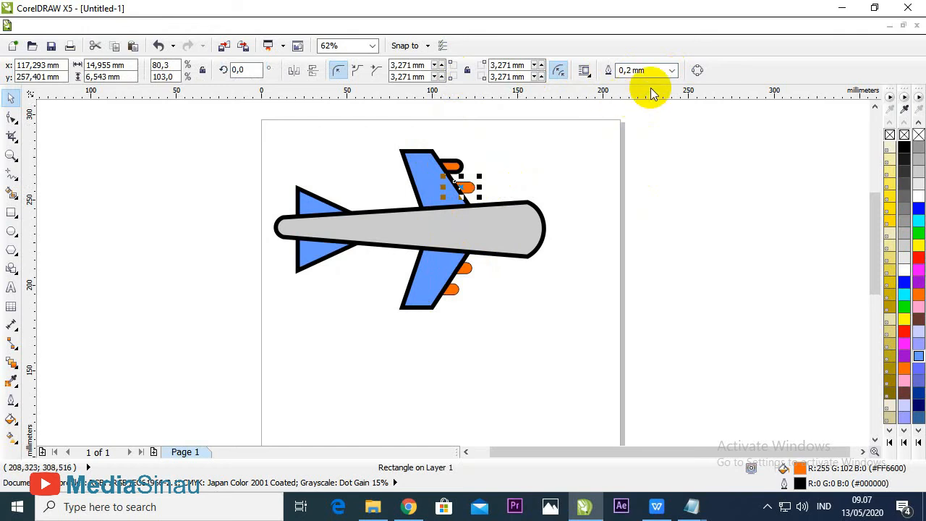
click(672, 70)
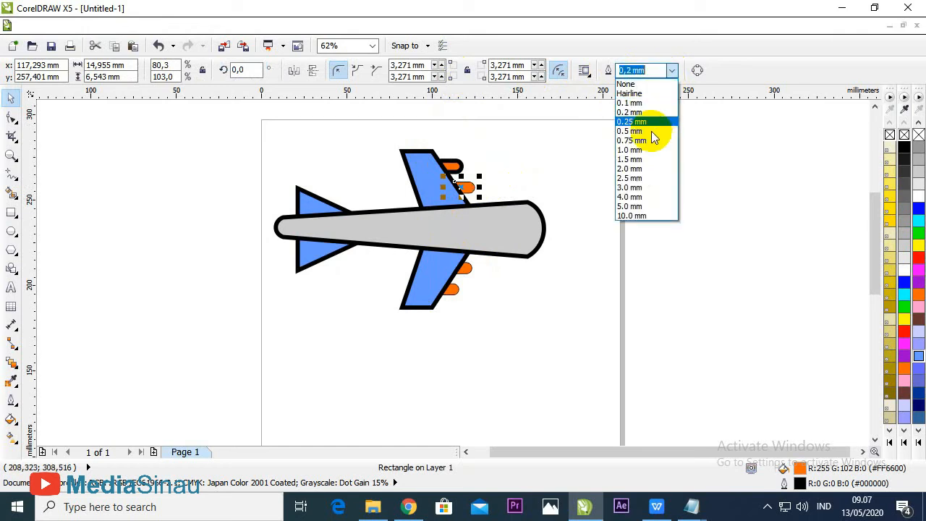
click(641, 178)
- Set the outline width of the two orange engines behind the lower wing to 2.5 mm
click(468, 272)
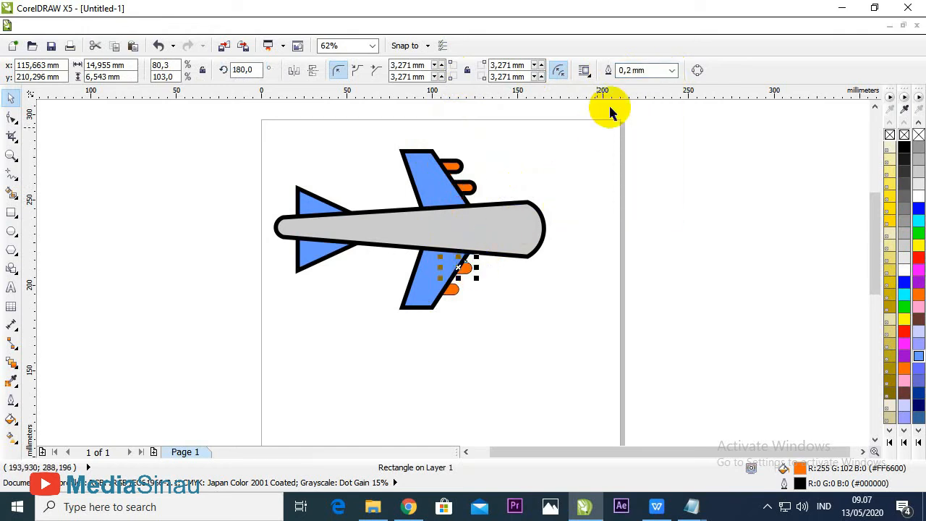
click(671, 70)
click(647, 178)
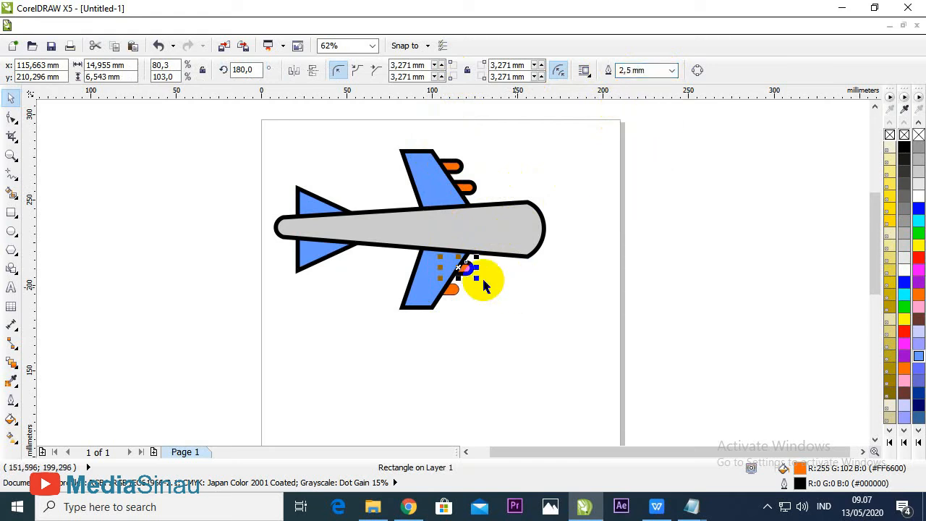
click(451, 290)
click(673, 73)
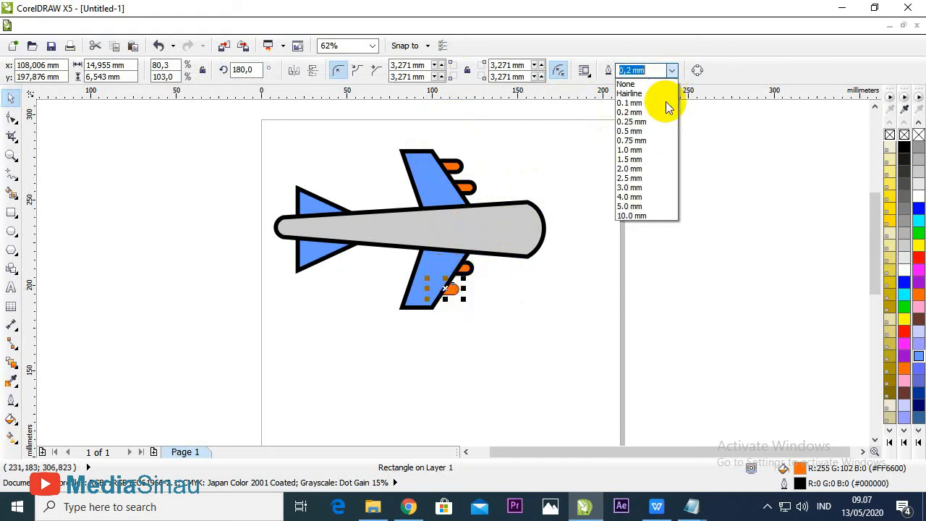
click(578, 282)
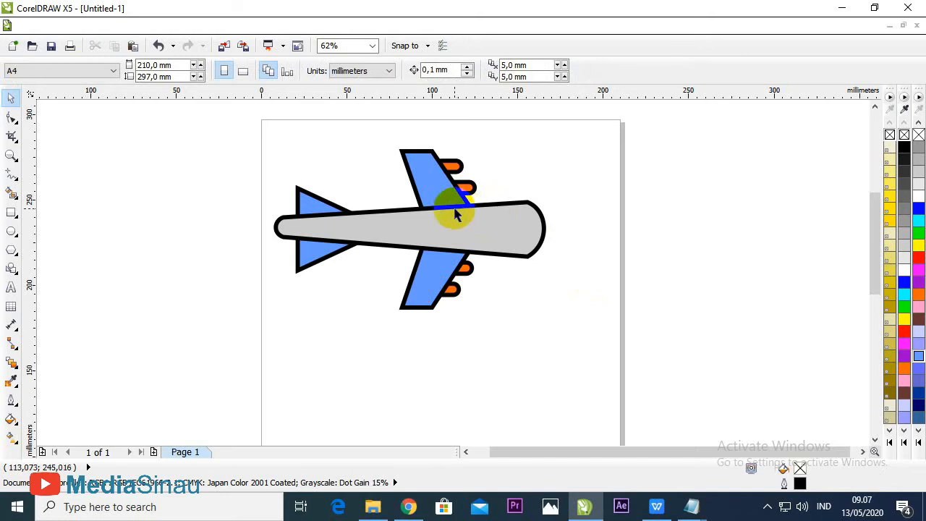
- Try a green outline on the grey airplane body and return it to black
scroll(454, 210, up, 2)
scroll(496, 187, down, 2)
scroll(500, 193, up, 2)
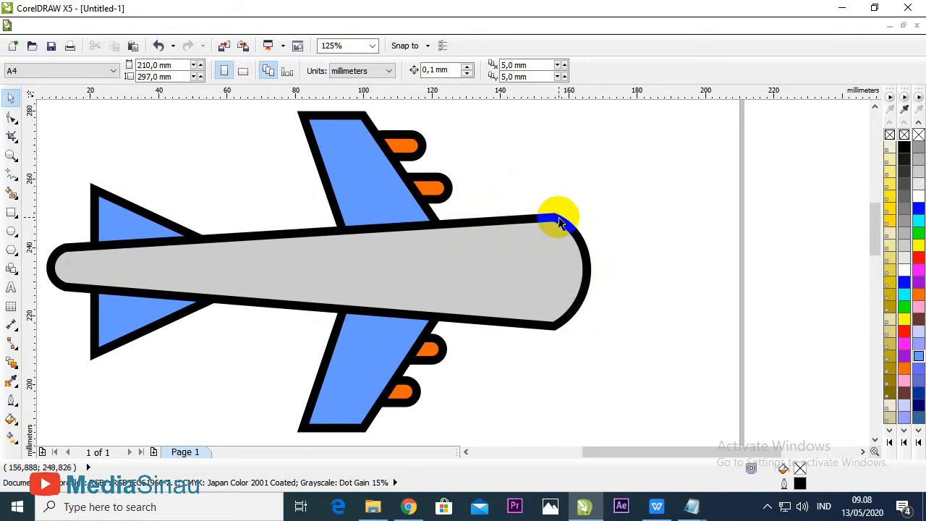
click(465, 229)
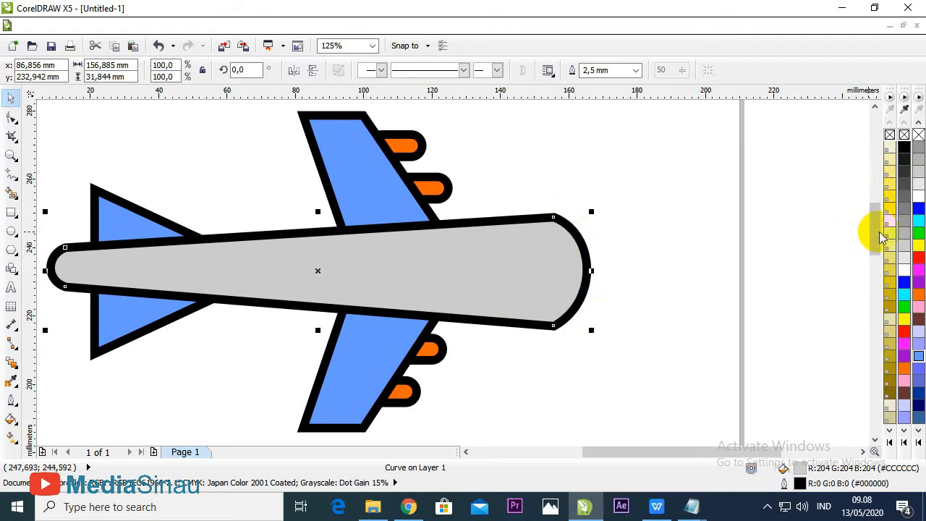
right_click(917, 233)
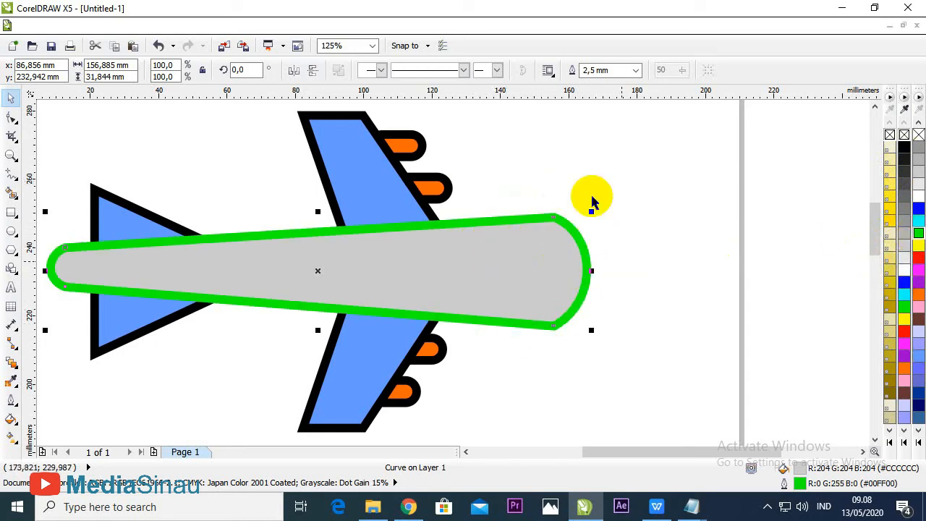
right_click(905, 148)
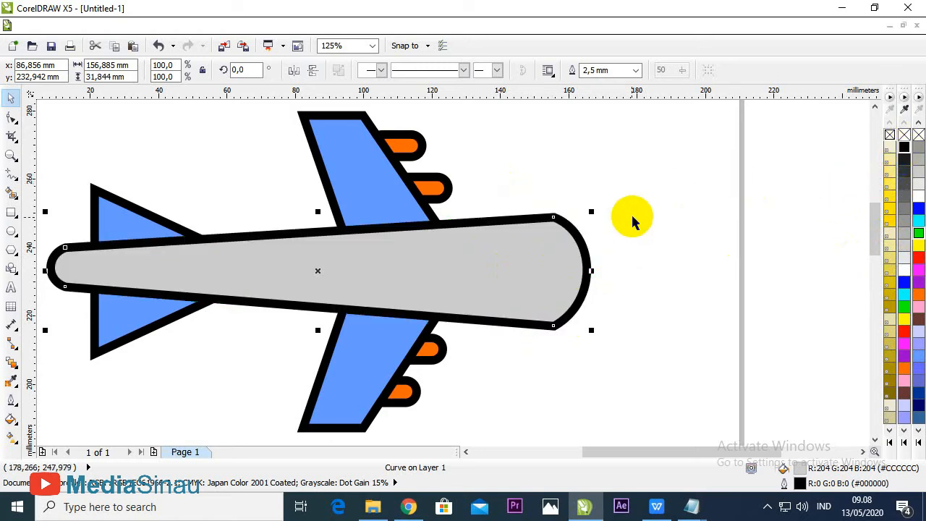
- Draw a narrow vertical rectangle about 4.9 × 28.4 mm inside the body's nose and convert it to curves
scroll(625, 215, down, 1)
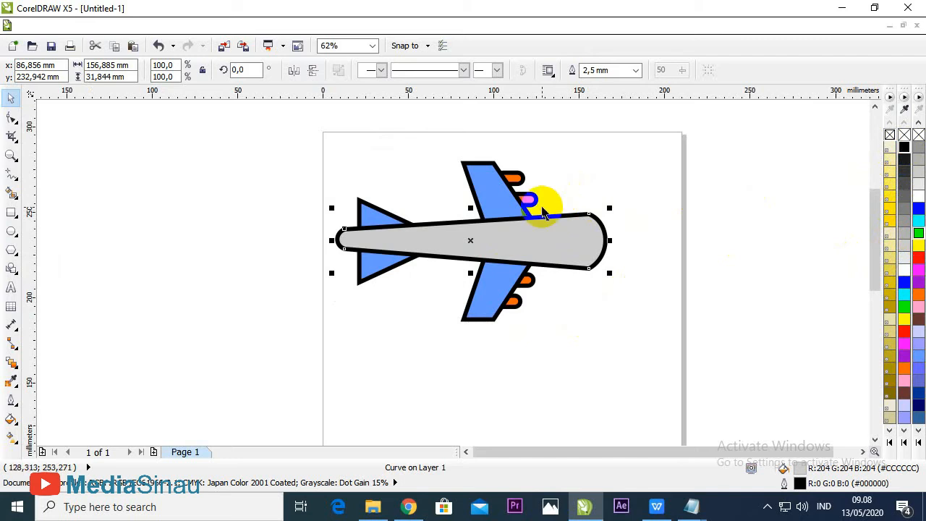
scroll(608, 217, up, 1)
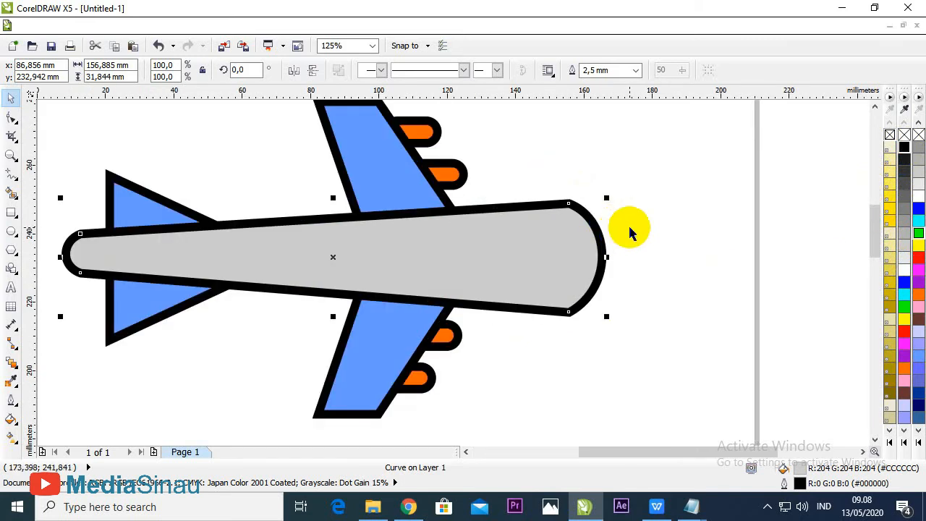
click(630, 231)
scroll(615, 241, down, 1)
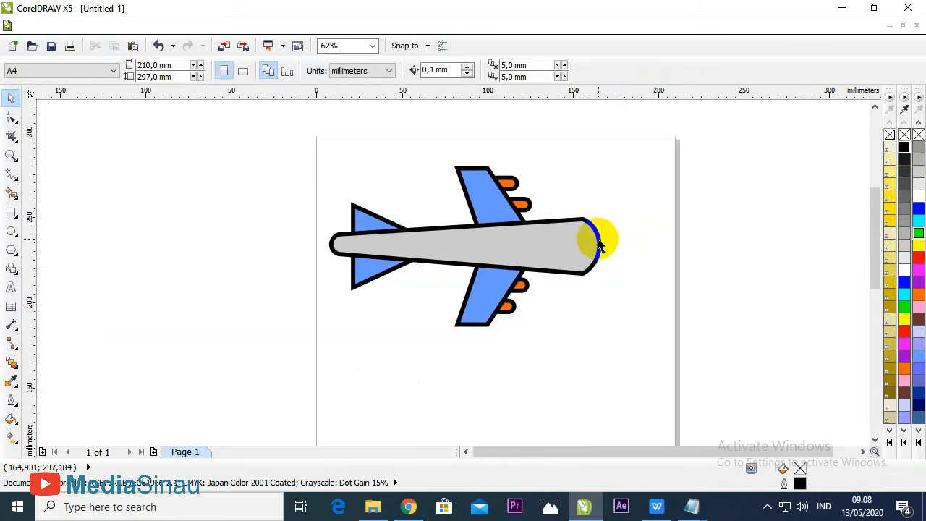
scroll(599, 244, up, 1)
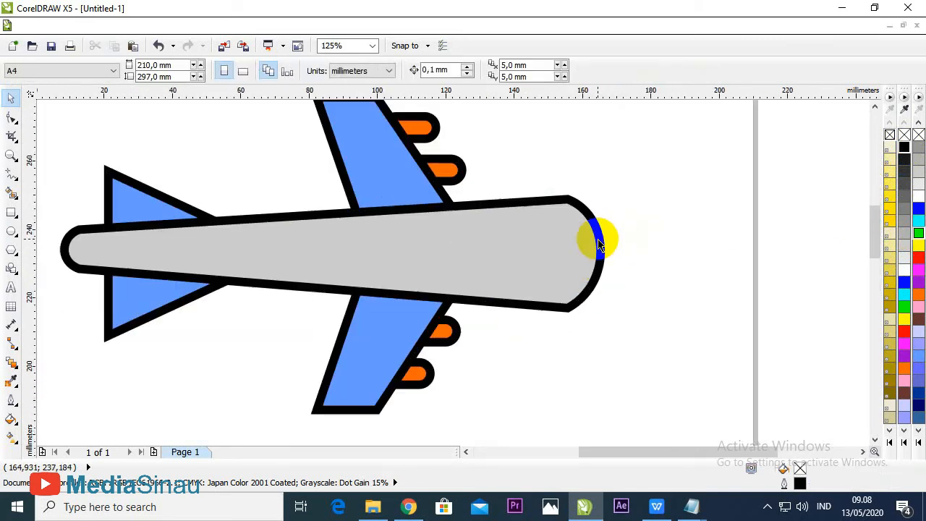
click(11, 213)
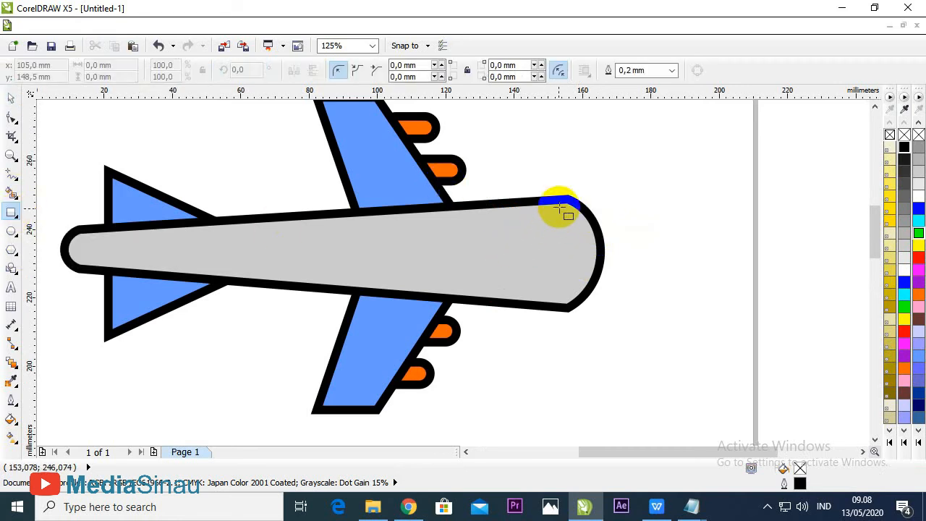
drag(560, 201, 577, 306)
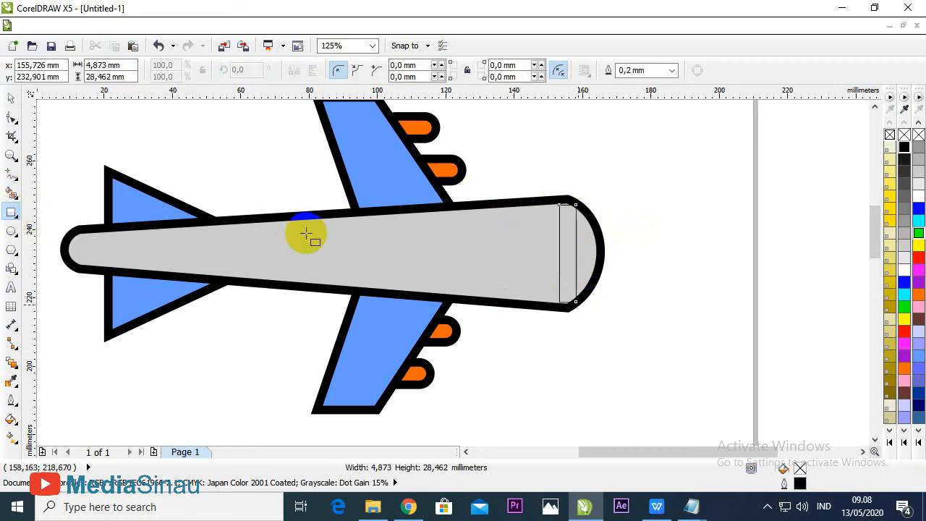
click(7, 102)
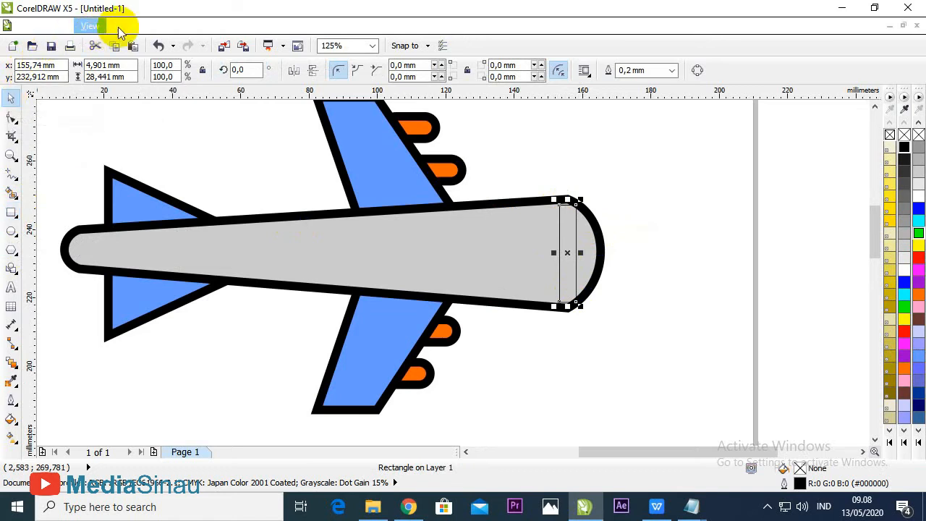
click(167, 26)
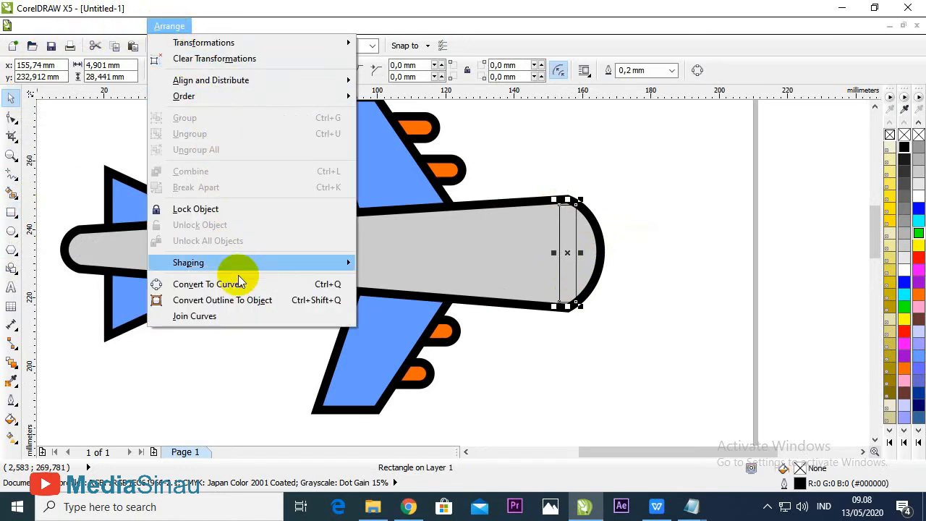
click(265, 283)
- Move the strip's two front nodes inward to where the rounded nose begins on the body's inner edge
click(12, 120)
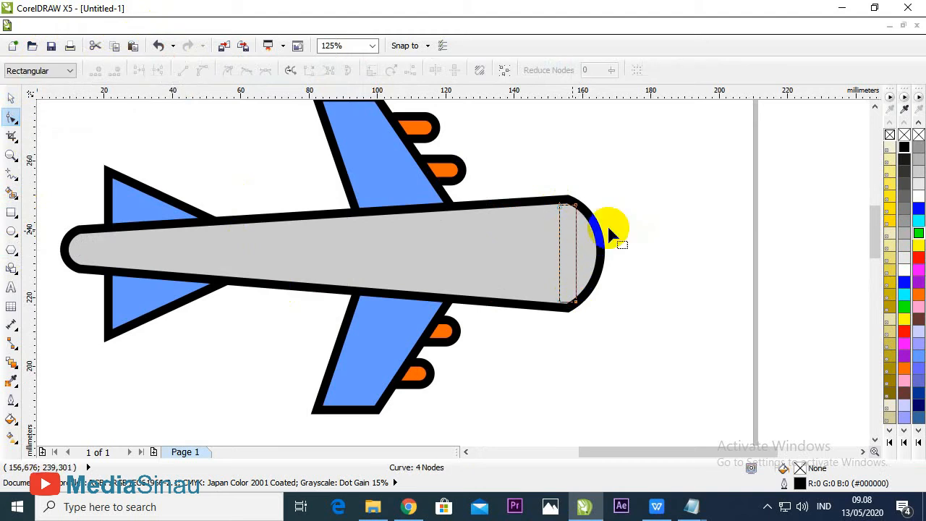
scroll(608, 216, up, 2)
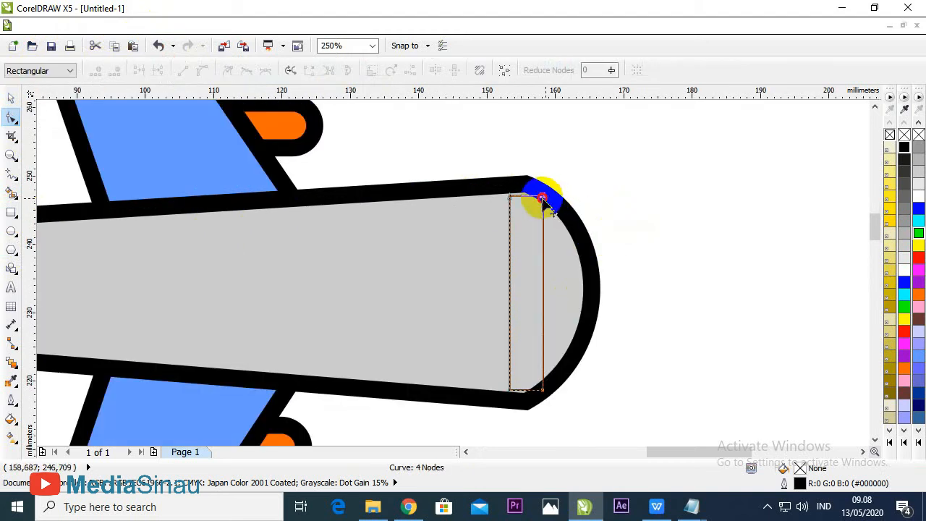
drag(543, 198, 527, 196)
drag(547, 398, 524, 397)
scroll(528, 401, up, 2)
scroll(537, 214, down, 1)
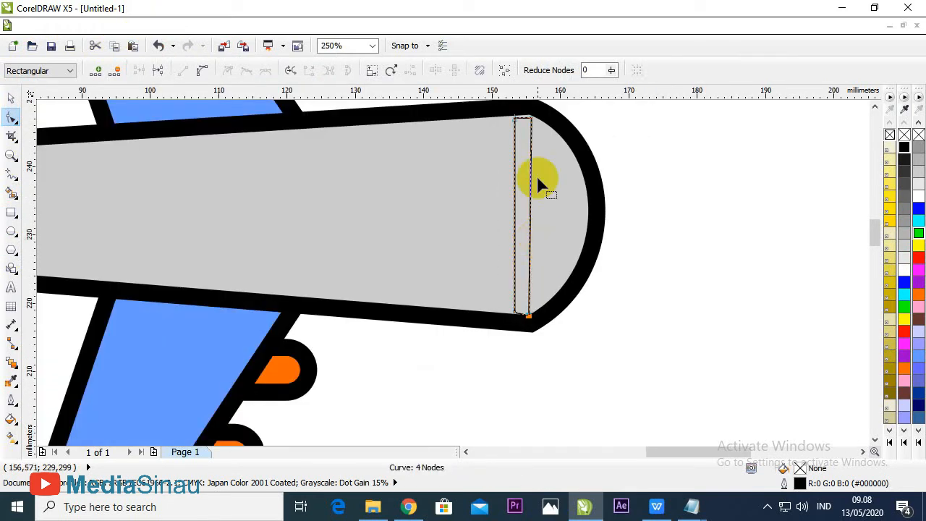
- Fit the strip's two upper nodes precisely to the inner edge of the body's upper outline
scroll(532, 120, up, 2)
scroll(535, 123, down, 2)
scroll(556, 145, up, 1)
scroll(558, 144, up, 1)
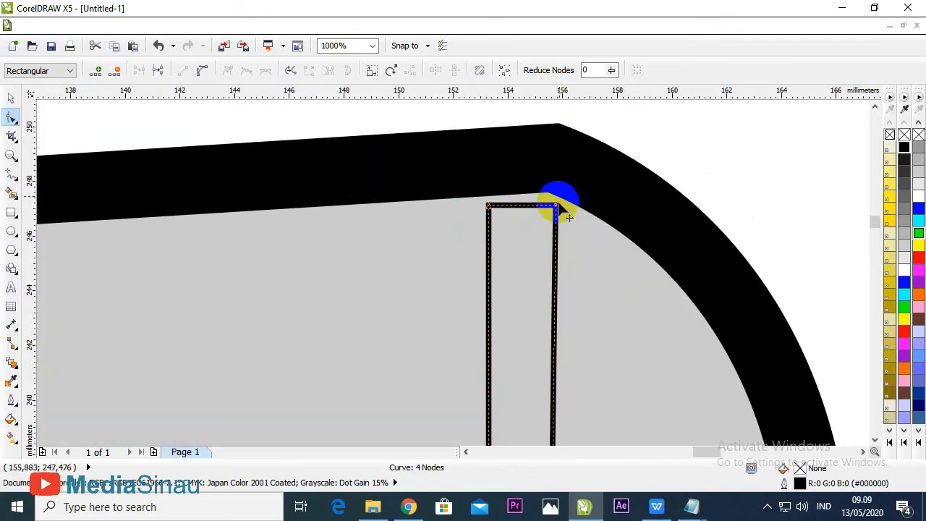
drag(554, 199, 547, 194)
click(499, 211)
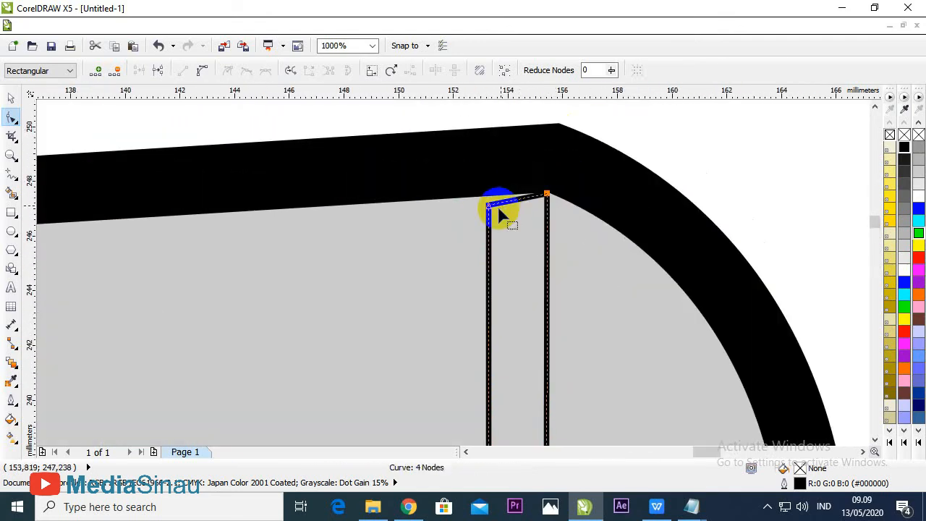
drag(492, 208, 490, 196)
- Align the strip's lower nodes with the inner edge of the body's lower outline
scroll(489, 195, down, 2)
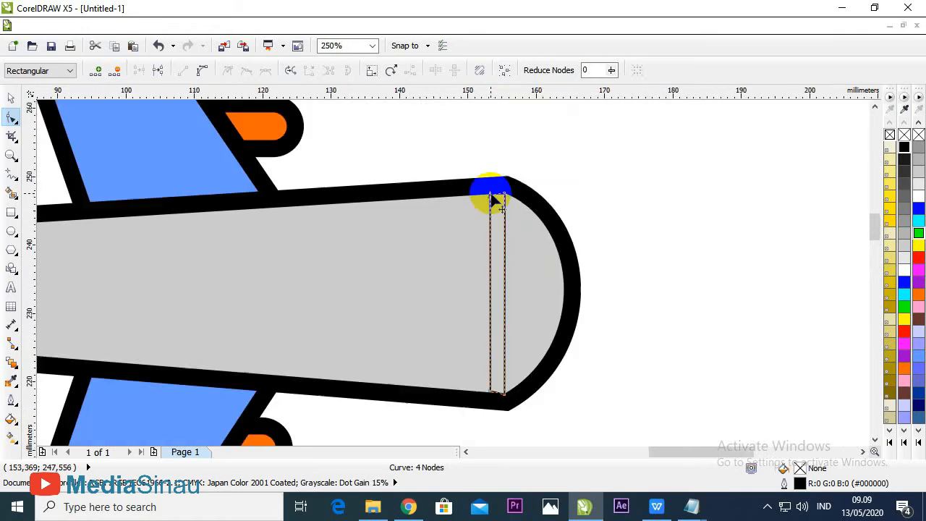
scroll(489, 397, up, 2)
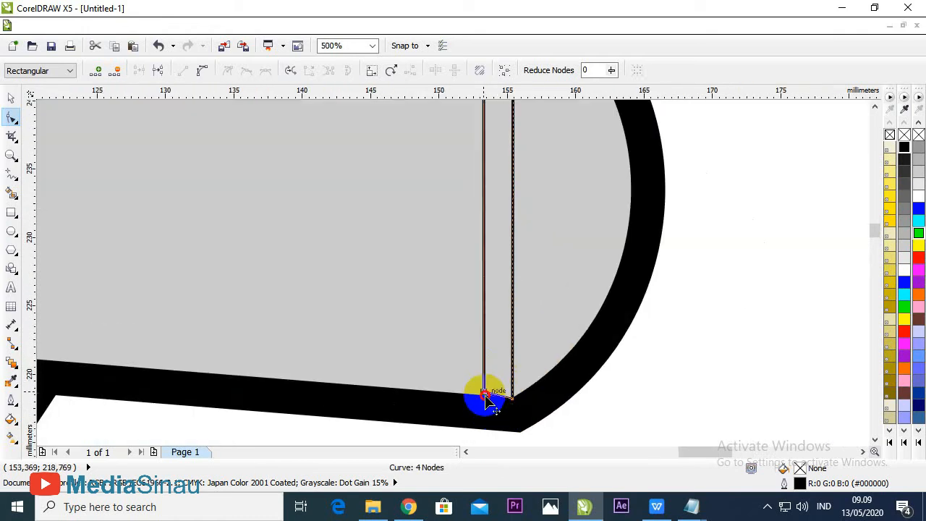
drag(489, 402, 513, 403)
- Convert the strip's front side to a curve and shape it to follow the inside of the rounded nose
click(202, 69)
scroll(503, 258, down, 2)
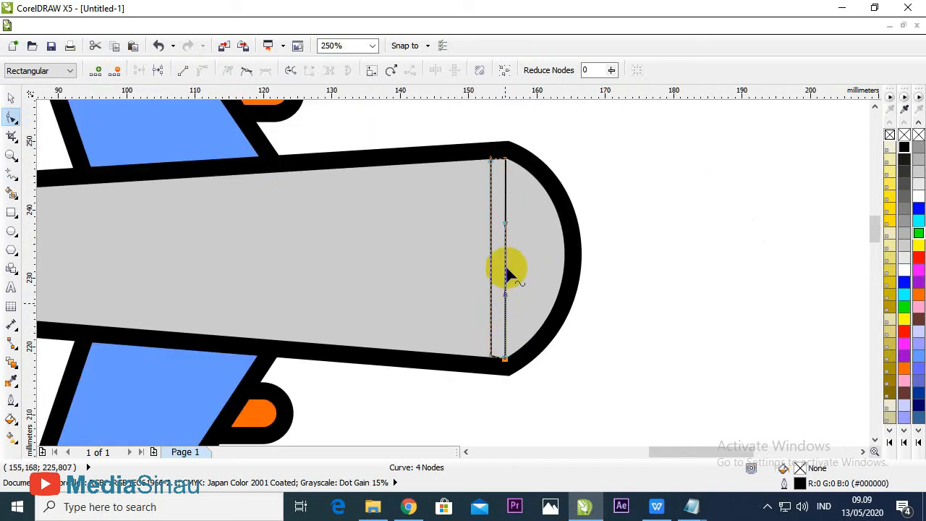
drag(506, 257, 563, 249)
drag(585, 218, 587, 195)
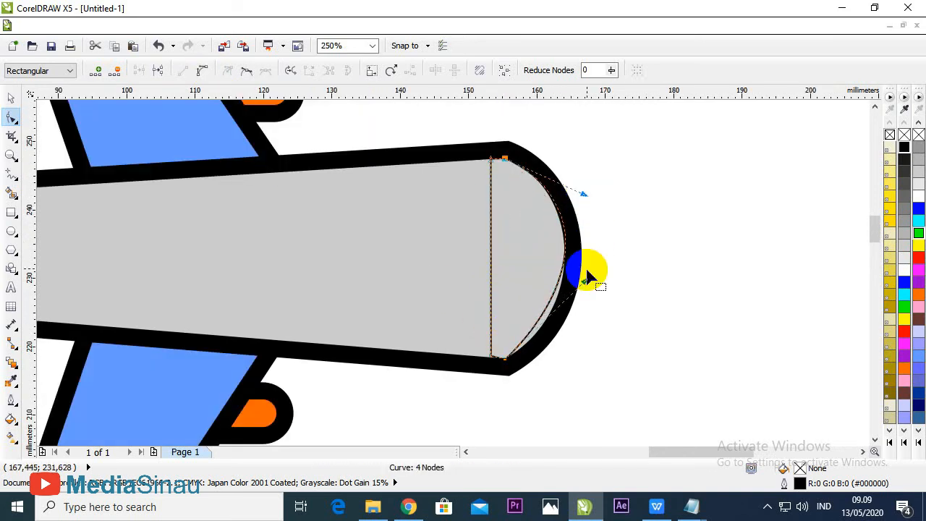
drag(585, 283, 580, 316)
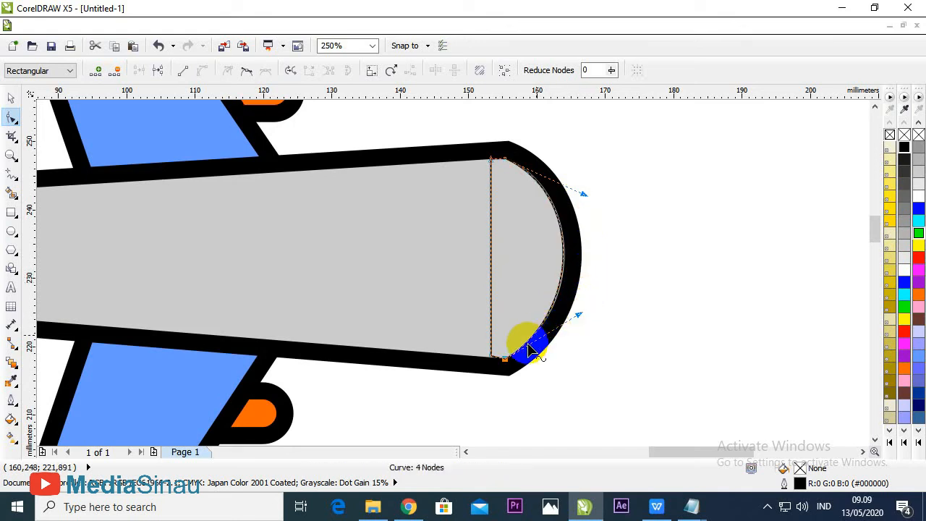
drag(587, 196, 587, 194)
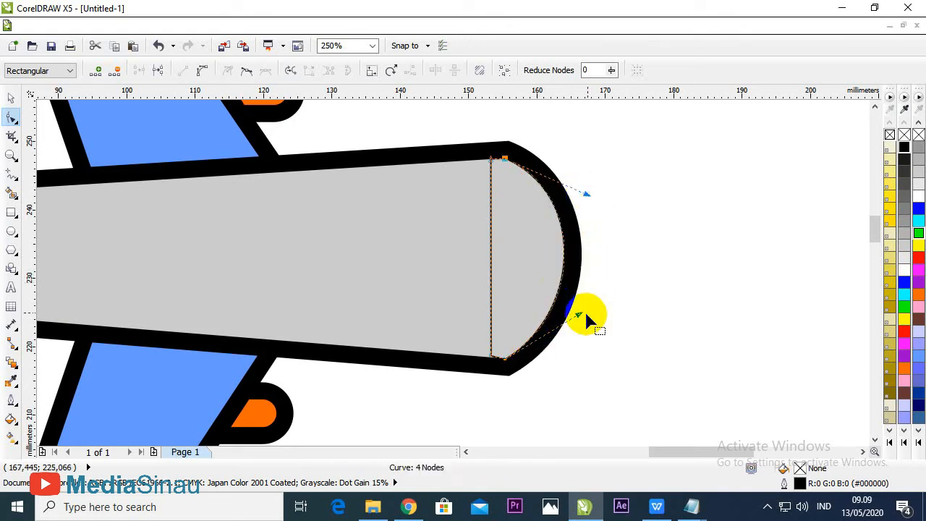
drag(580, 317, 584, 316)
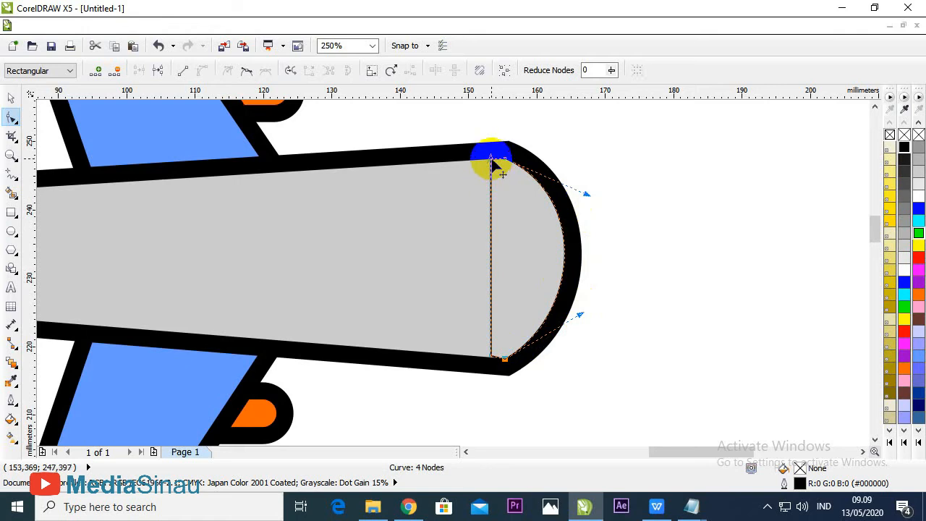
- Convert the nose shape's straight rear side to a curve and bow it slightly towards the nose
click(494, 167)
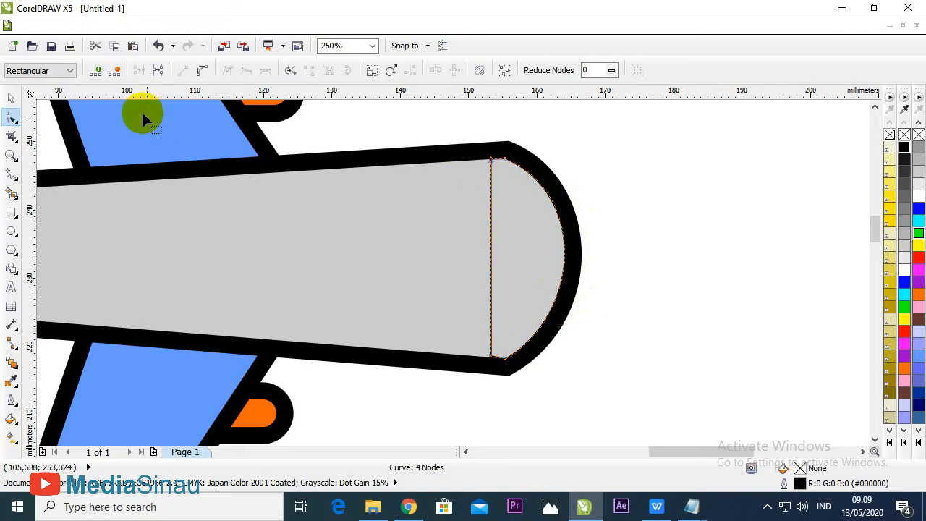
click(202, 70)
click(496, 277)
drag(492, 277, 511, 268)
scroll(496, 355, up, 2)
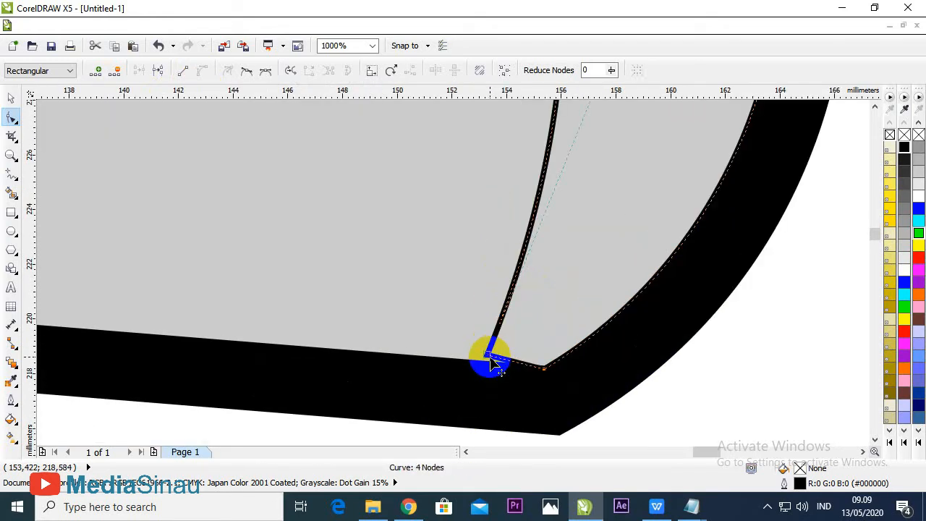
- Nudge the nose shape's two rear nodes onto the inner edge of the body's black outline
drag(492, 370, 497, 372)
scroll(499, 372, down, 3)
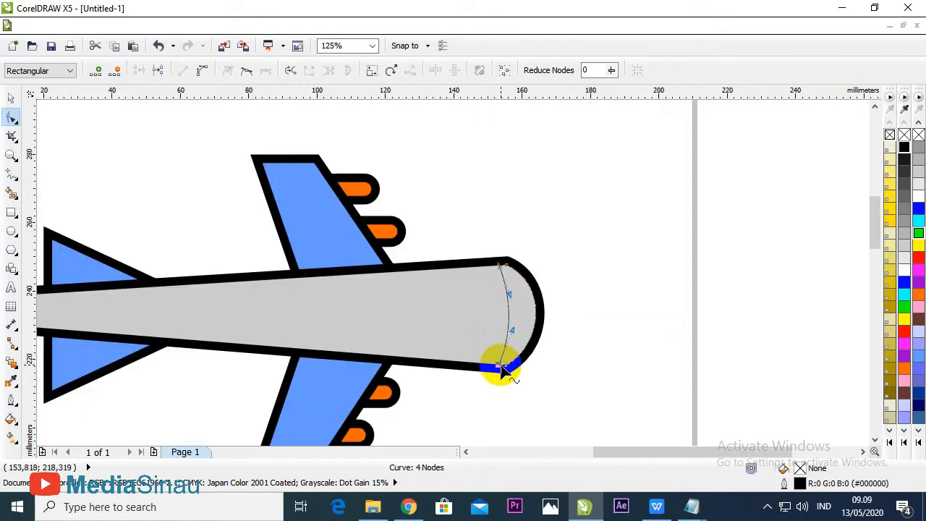
scroll(492, 293, up, 1)
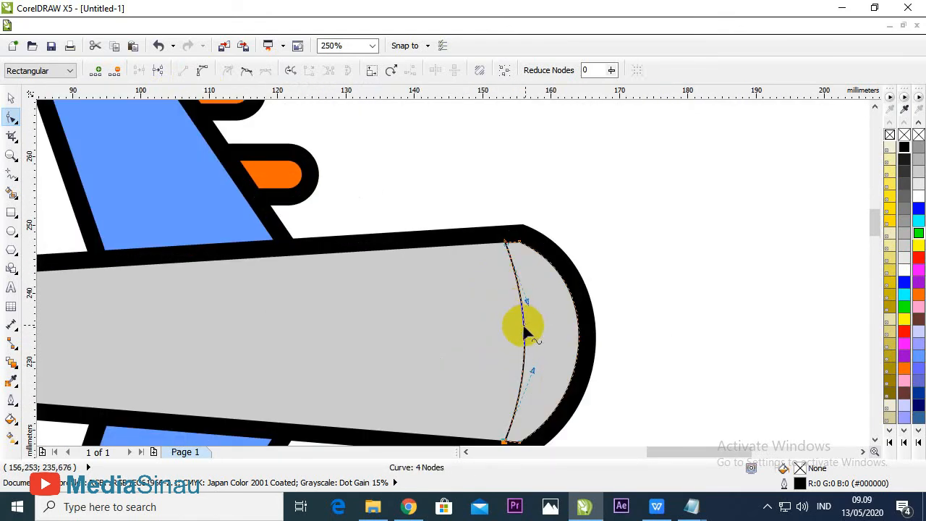
right_click(511, 255)
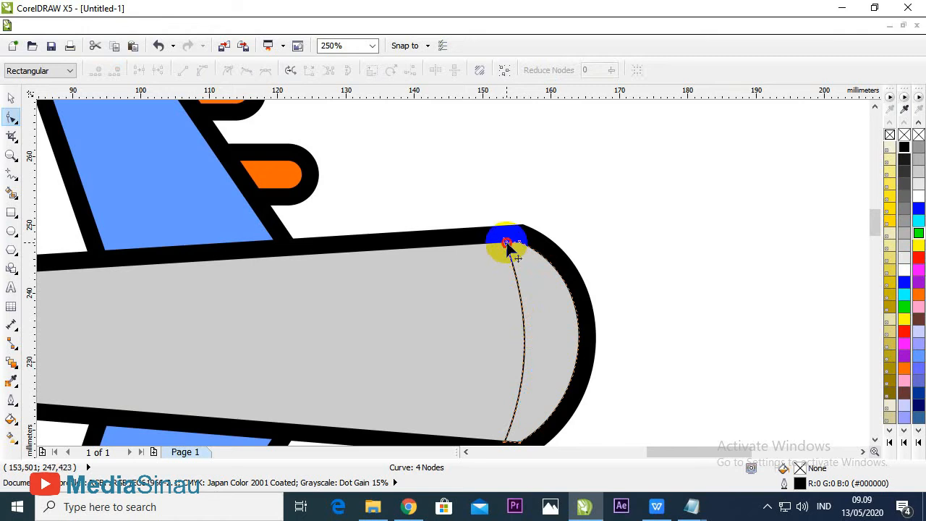
click(524, 330)
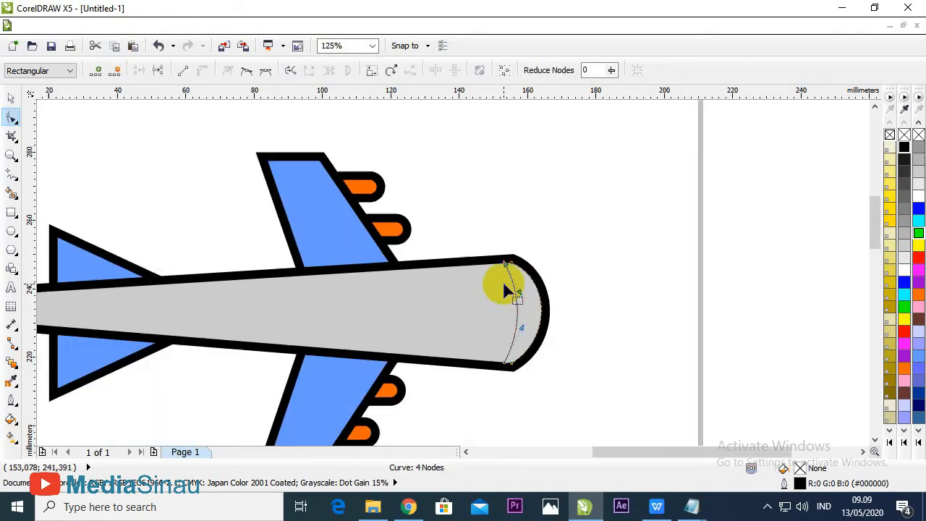
- Fill the nose shape with dark grey (#333333) and deselect it
scroll(517, 297, down, 2)
click(13, 99)
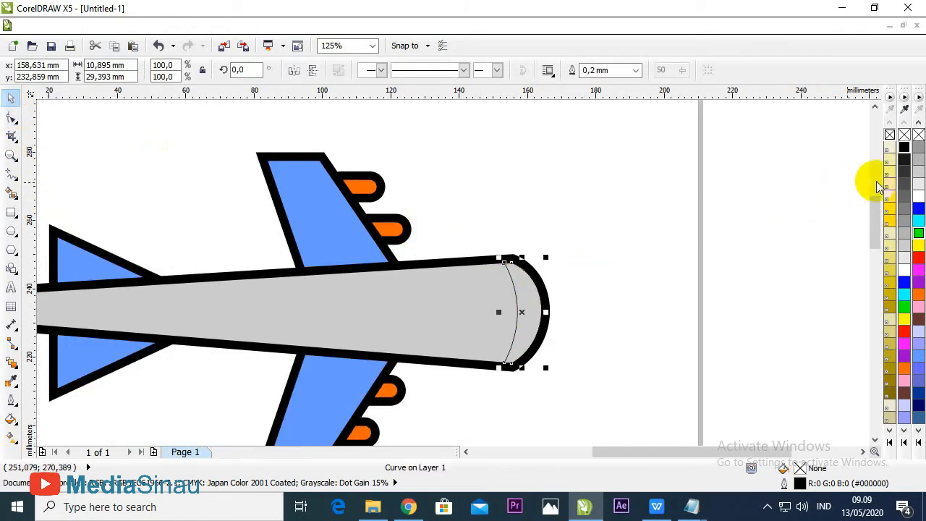
click(903, 175)
scroll(523, 331, up, 2)
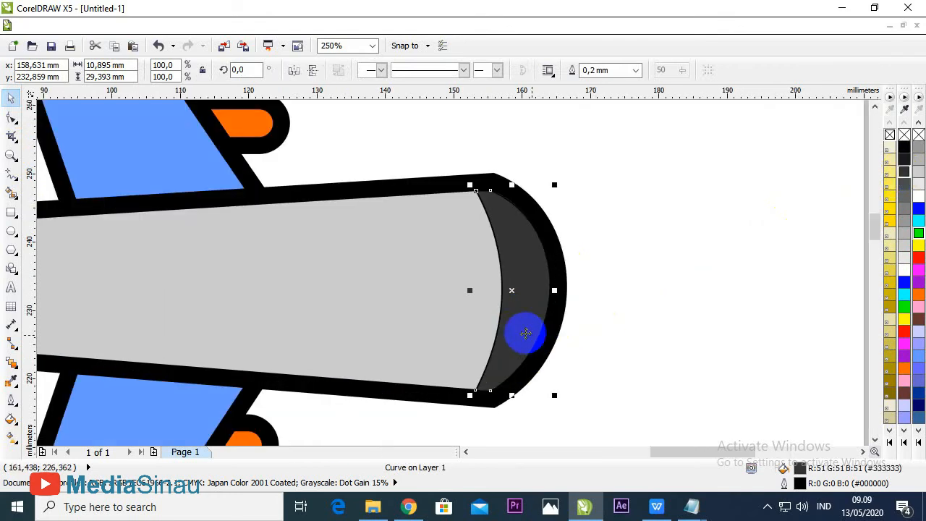
scroll(518, 287, down, 2)
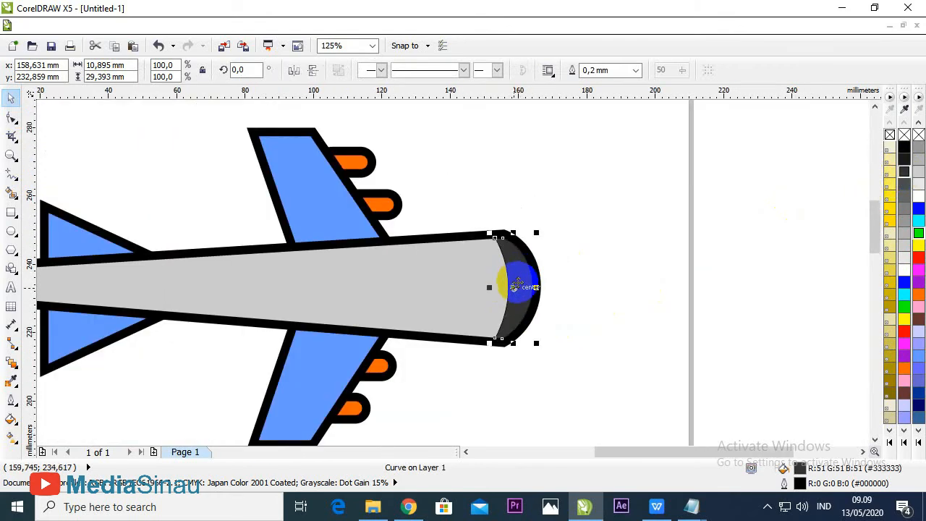
scroll(515, 286, up, 2)
click(590, 286)
scroll(572, 287, down, 2)
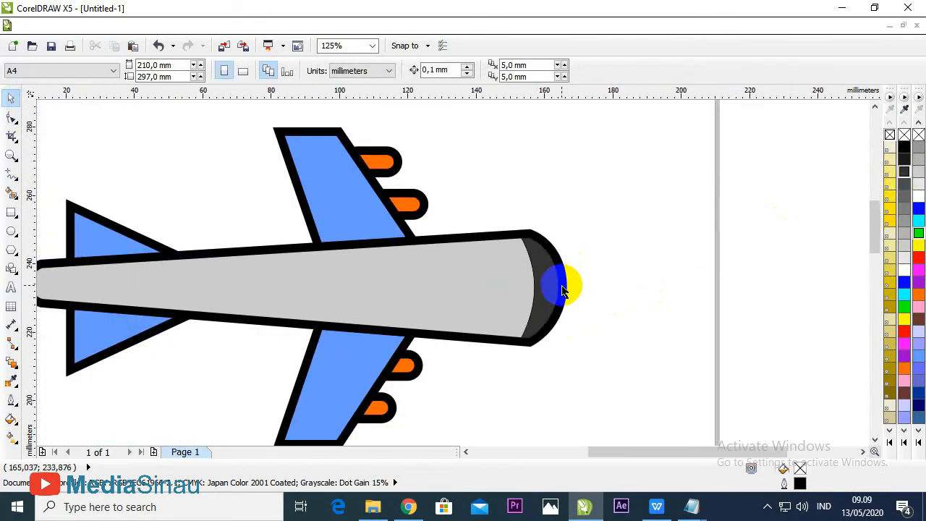
scroll(491, 283, down, 1)
scroll(489, 282, up, 2)
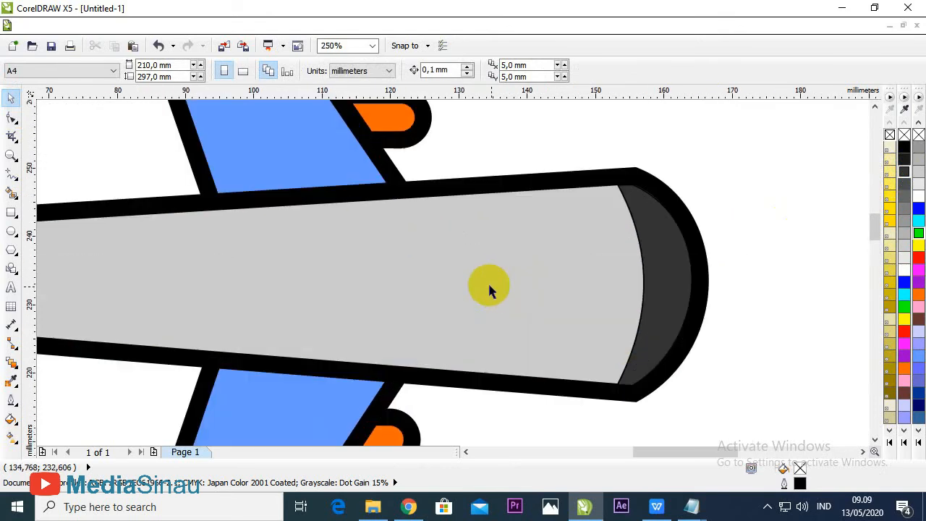
scroll(486, 286, down, 1)
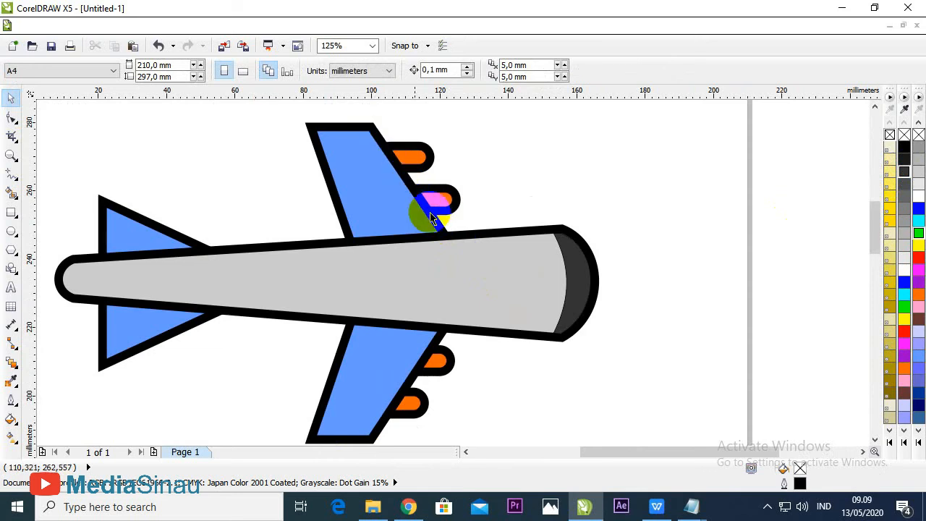
- Remove the wings' outline and give them a black 2.5 mm outline again
click(394, 171)
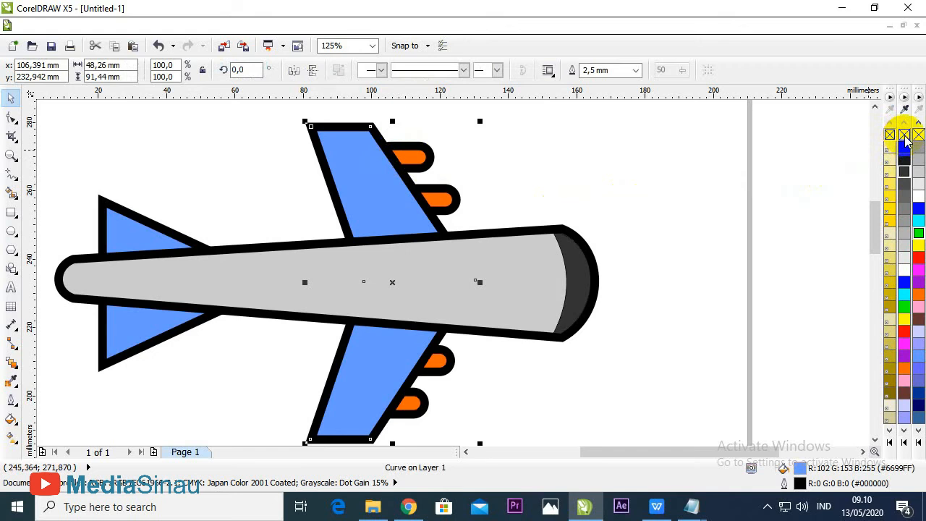
right_click(905, 135)
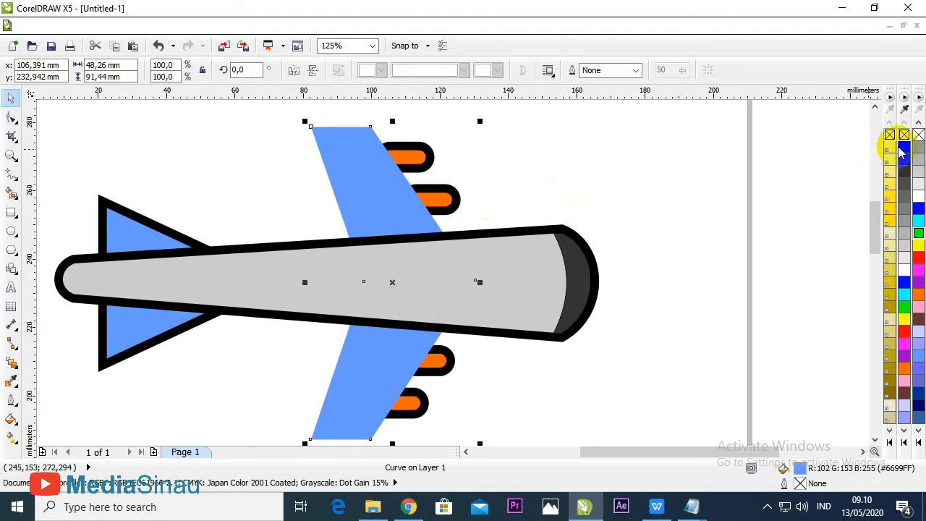
right_click(905, 148)
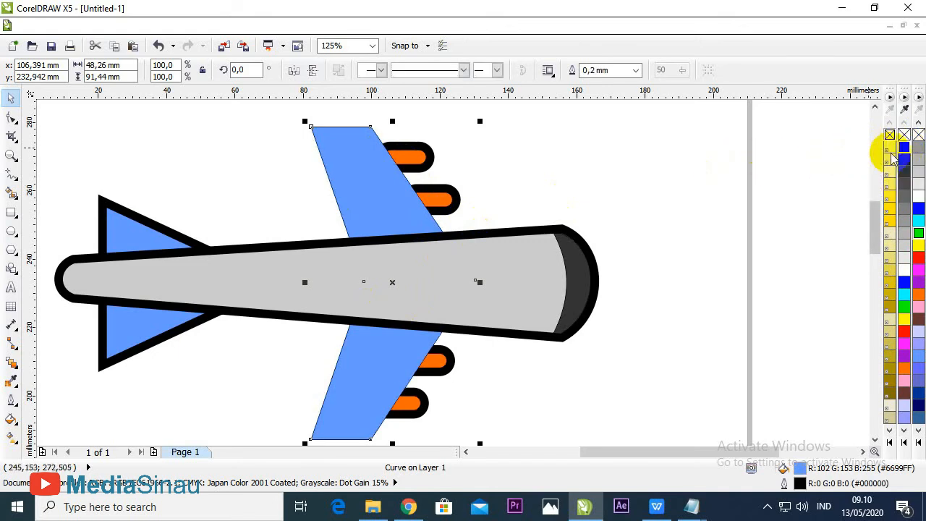
click(636, 71)
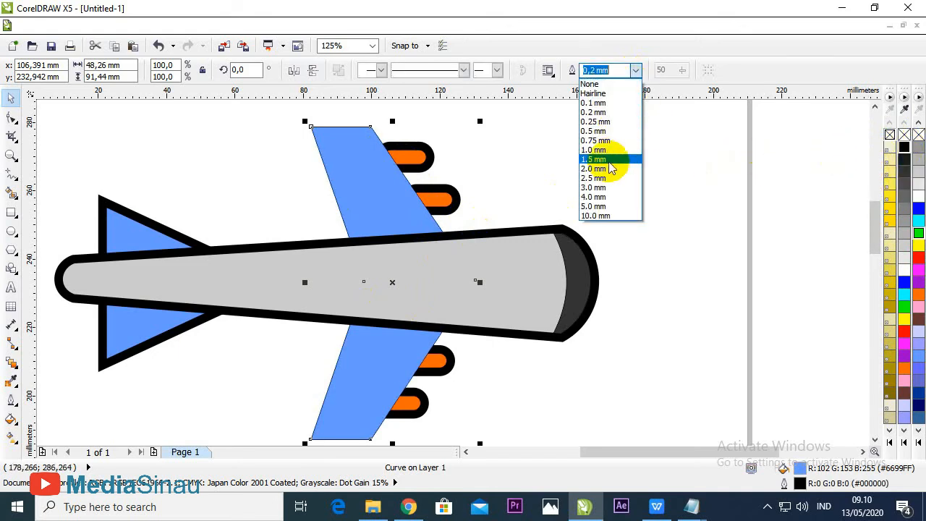
click(610, 178)
scroll(548, 186, down, 2)
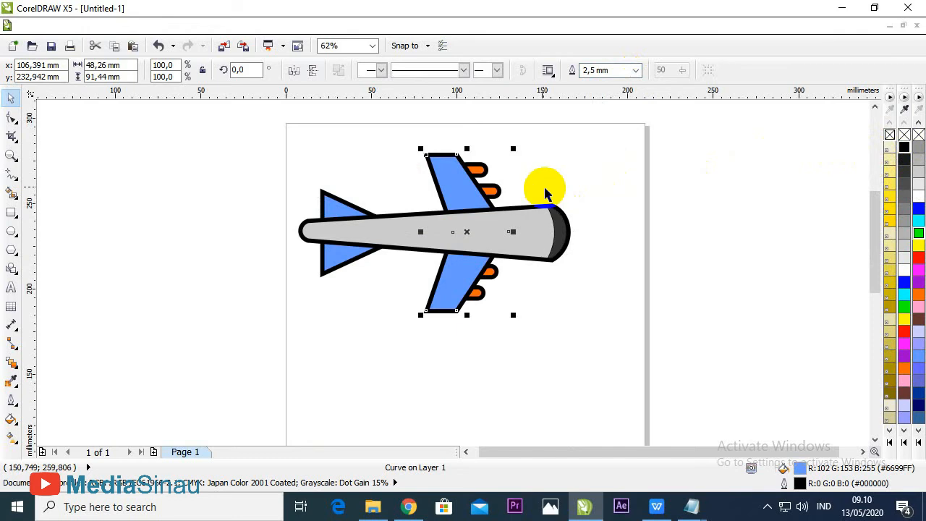
key(Escape)
- Draw a rectangle about 24 × 2.3 mm across the upper wing next to the body and convert it to curves
scroll(492, 222, up, 2)
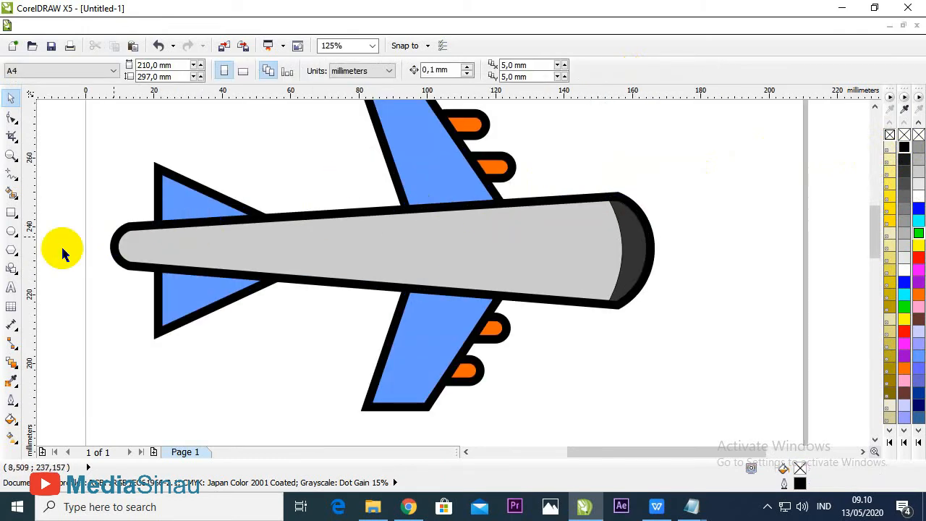
scroll(330, 230, up, 2)
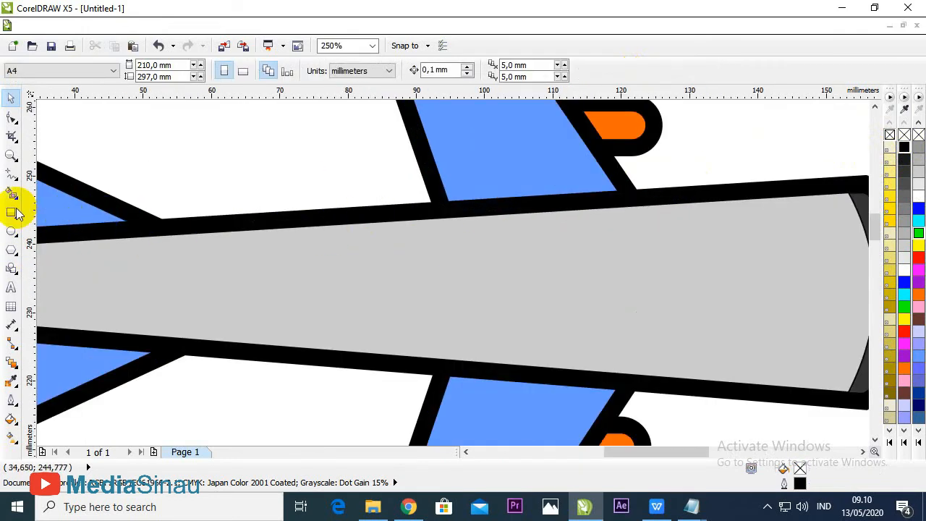
click(11, 212)
mouse_move(425, 171)
mouse_down()
mouse_move(556, 195)
mouse_move(599, 188)
mouse_up()
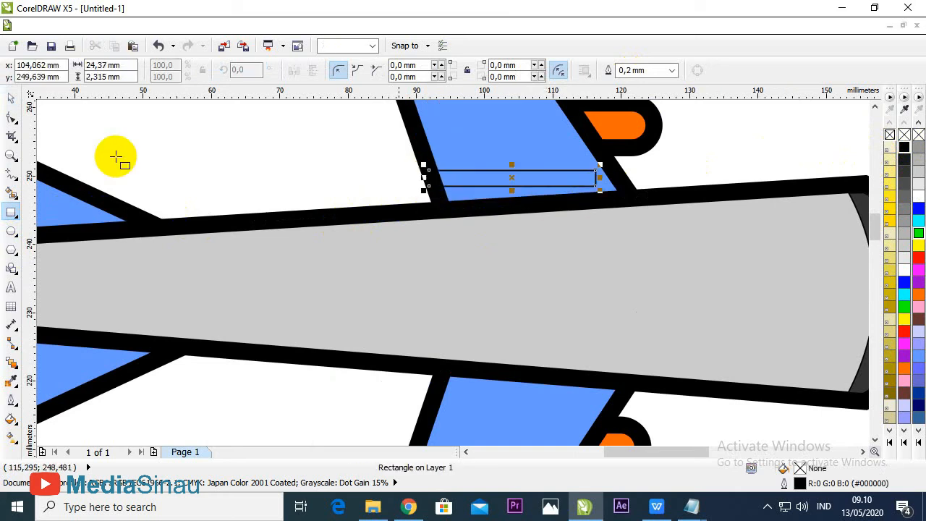
click(12, 116)
scroll(593, 181, up, 2)
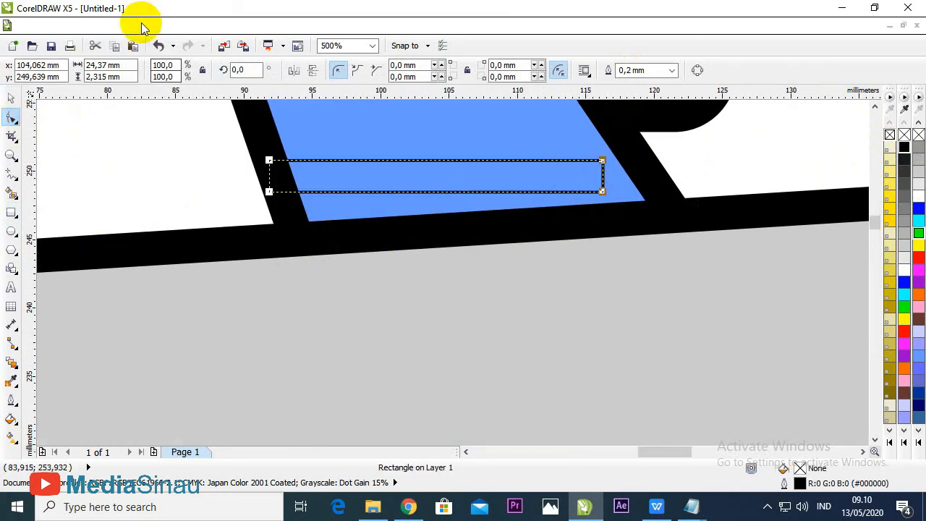
click(167, 26)
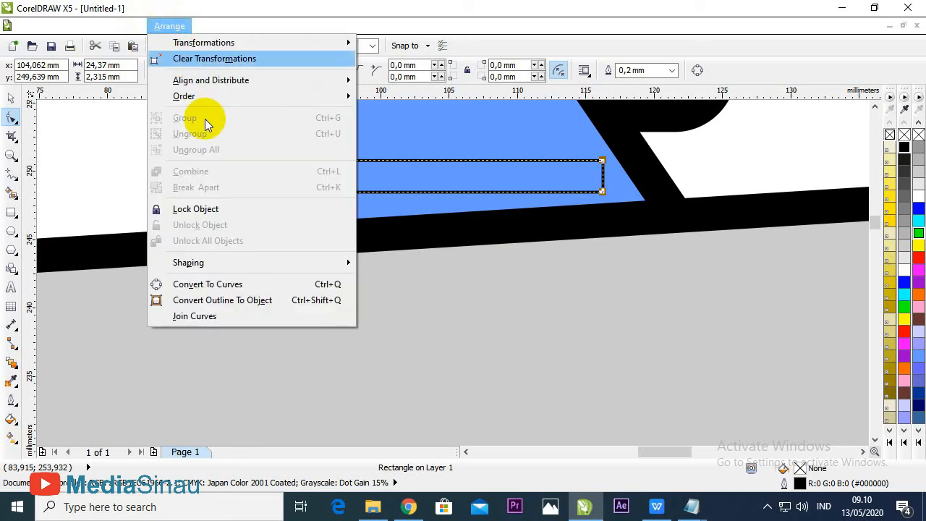
click(224, 284)
- Move the strip's four nodes to follow the upper wing's slanted edges and the body's outline at the wing root
scroll(393, 265, down, 2)
scroll(492, 220, up, 2)
drag(507, 212, 515, 200)
drag(507, 249, 548, 250)
drag(175, 241, 209, 264)
drag(174, 215, 193, 211)
drag(213, 270, 211, 272)
drag(515, 201, 510, 193)
scroll(434, 196, down, 3)
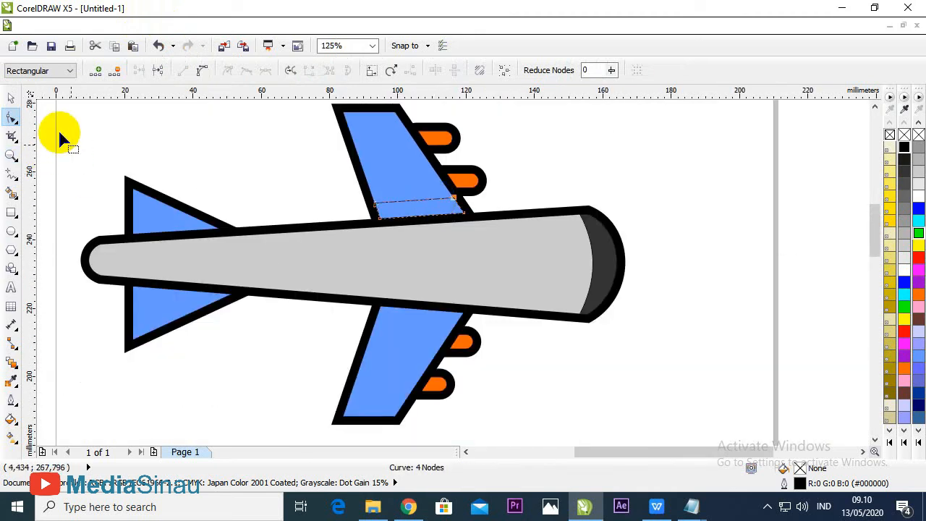
- Fill the upper wing's root strip with dark blue (#003399) and remove its outline
click(12, 101)
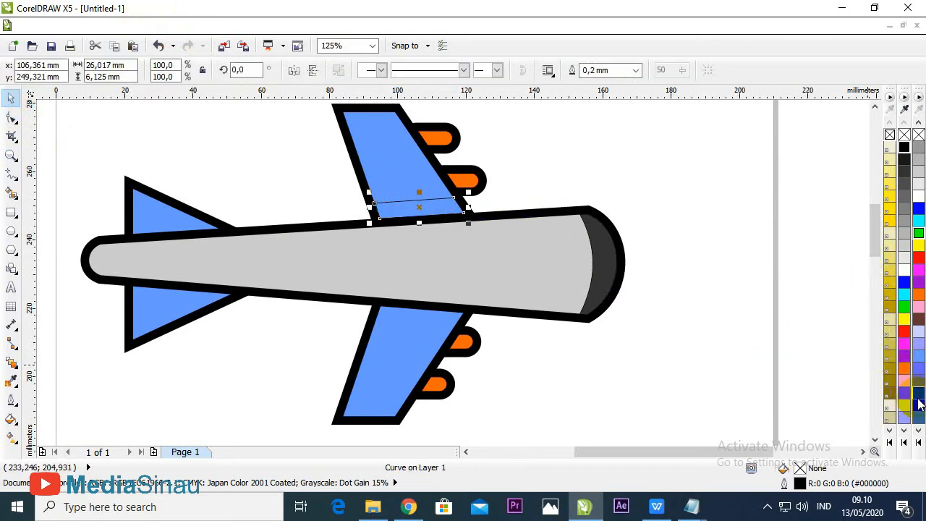
click(894, 386)
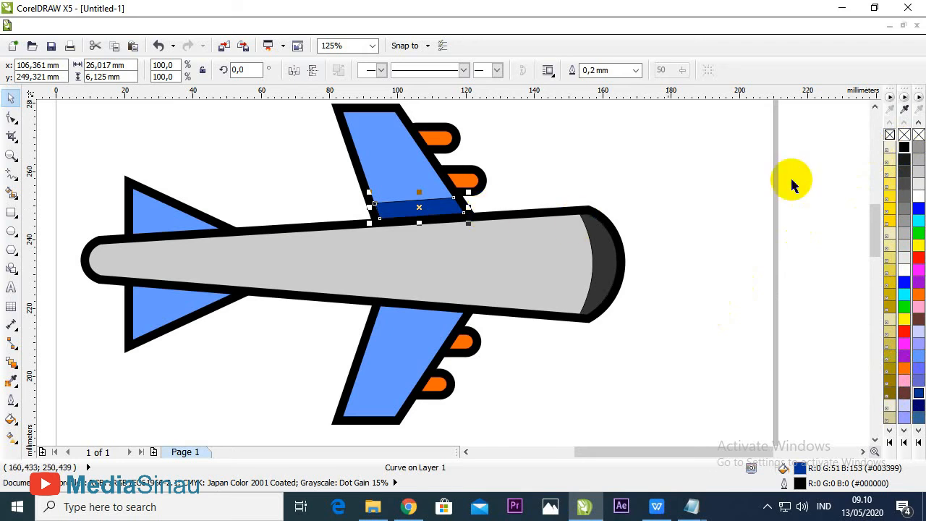
right_click(919, 136)
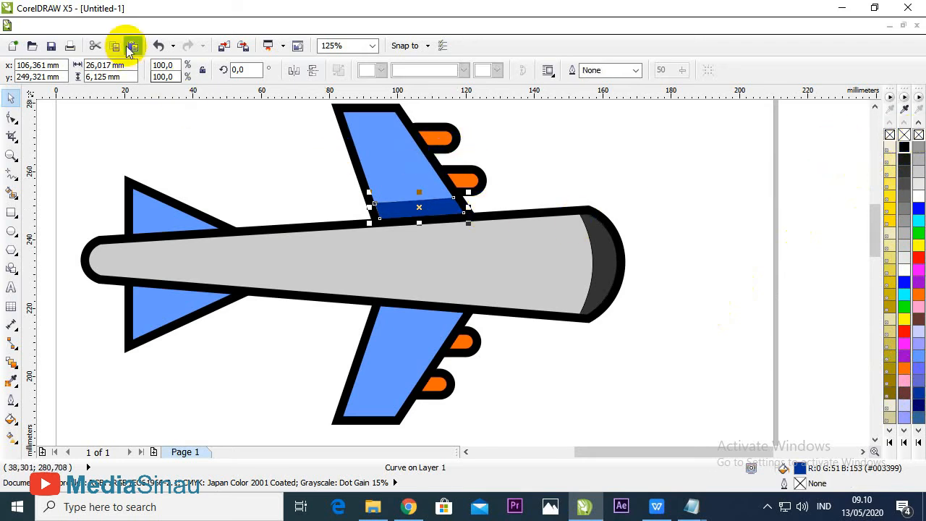
- Copy and paste the dark blue strip, flip the copy vertically and move it to the root of the lower wing
click(59, 27)
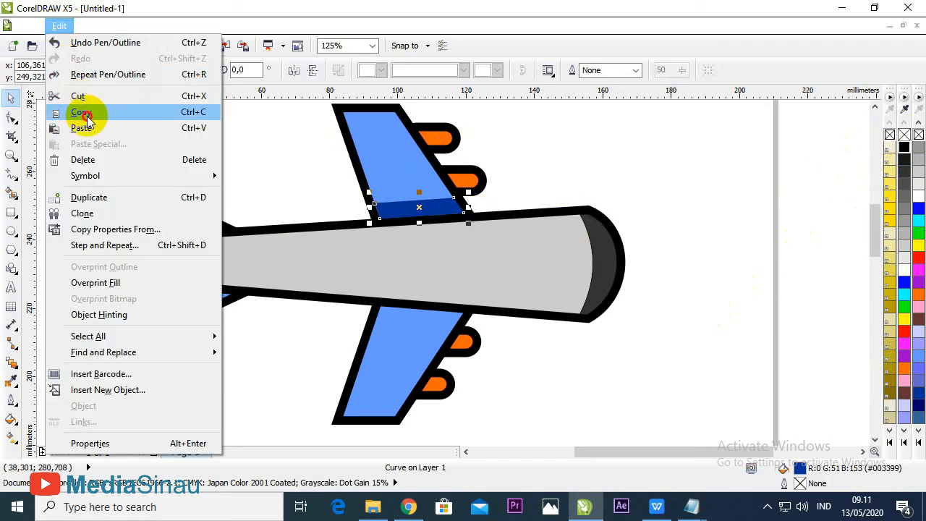
click(80, 113)
click(59, 26)
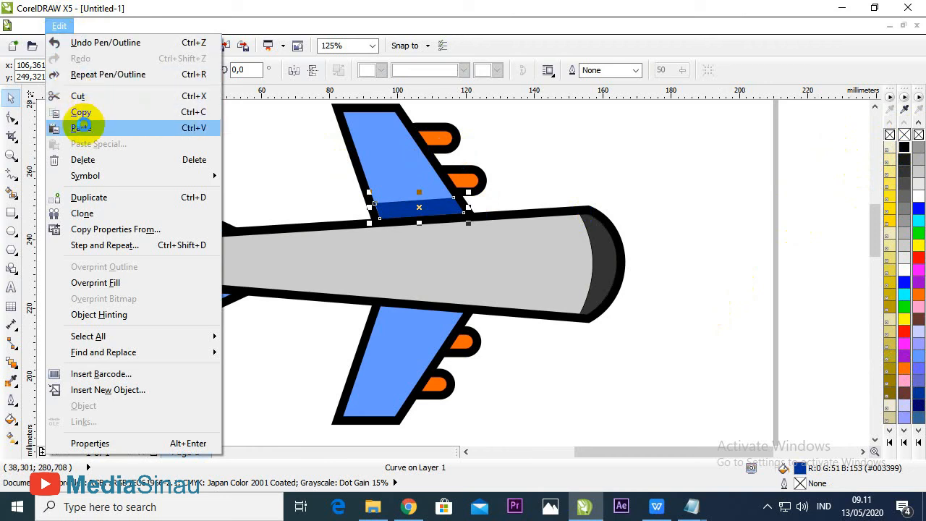
click(81, 128)
drag(443, 213, 437, 322)
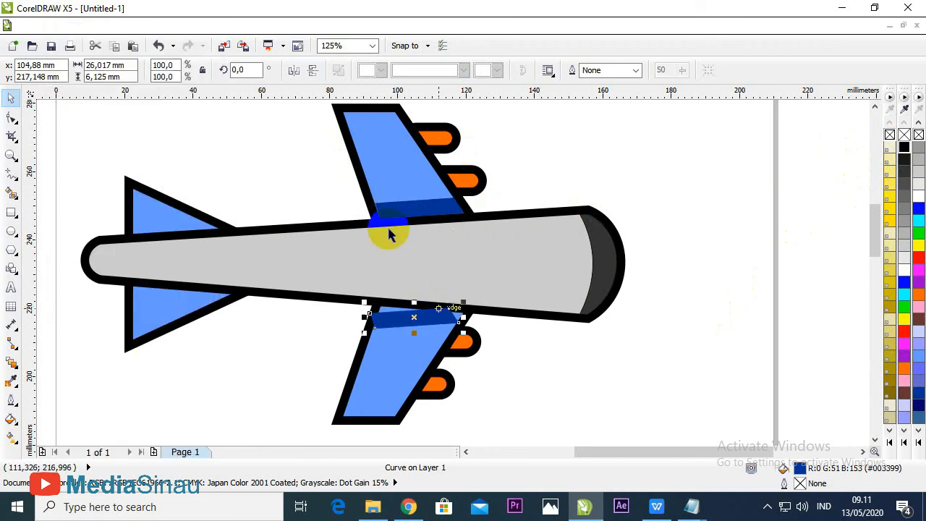
- Align the flipped strip precisely with the lower wing's edges against the body outline and deselect it
scroll(424, 338, up, 2)
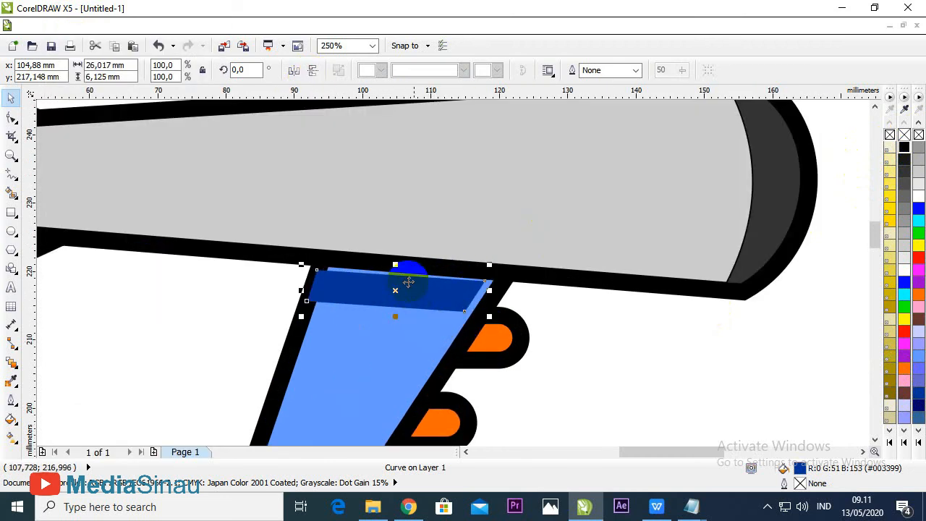
drag(410, 265, 402, 292)
scroll(408, 283, up, 2)
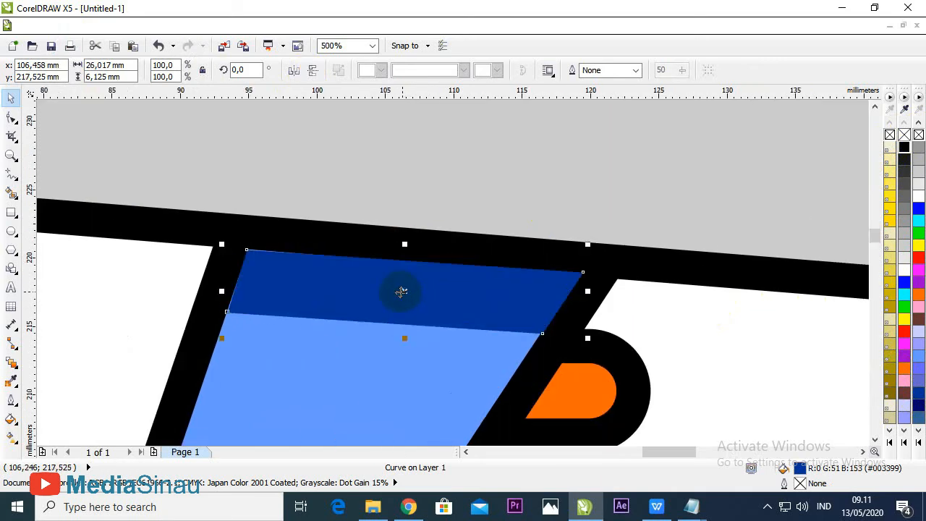
scroll(402, 291, down, 6)
click(444, 321)
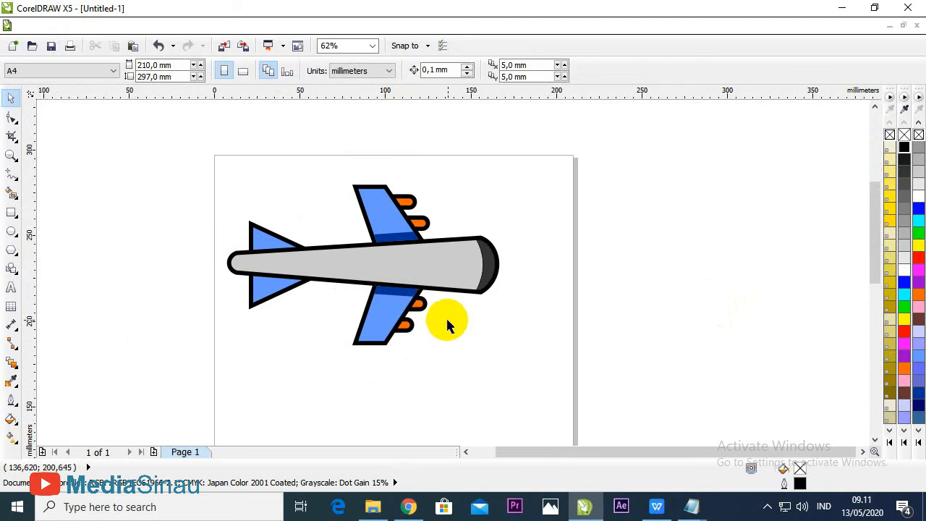
- Scale the tail triangle down to 75% and place it centred on the rear end of the body
scroll(278, 275, up, 2)
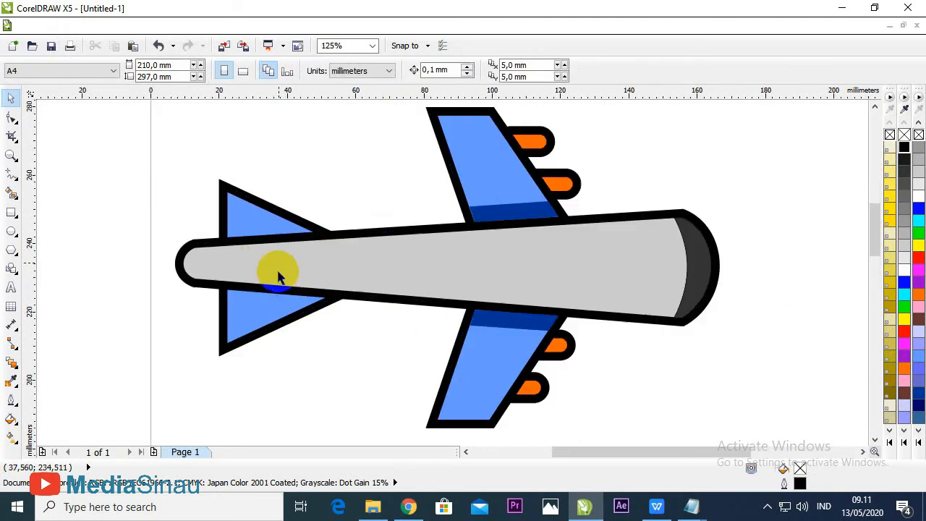
click(261, 308)
drag(217, 352, 260, 338)
drag(337, 248, 278, 267)
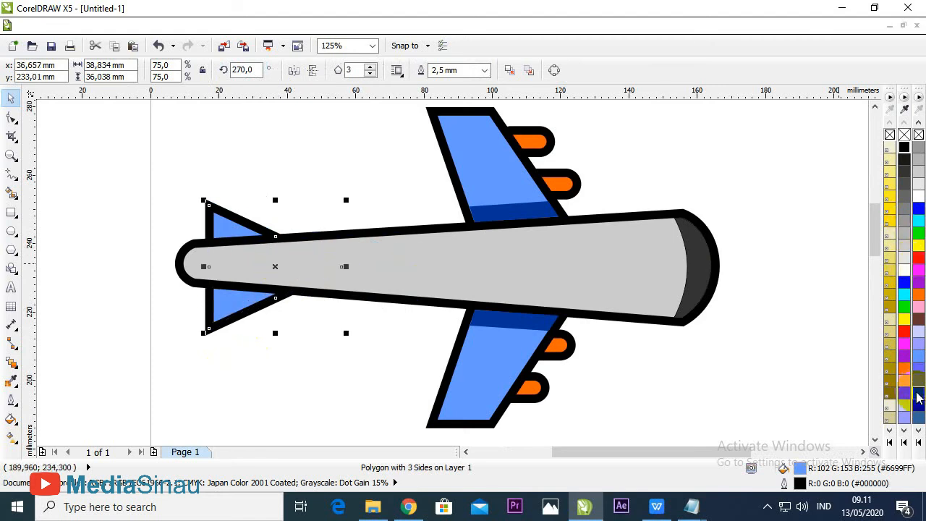
- Fill the tail triangle with the same dark blue as the wing strips and deselect it
click(920, 397)
click(355, 343)
scroll(406, 264, down, 2)
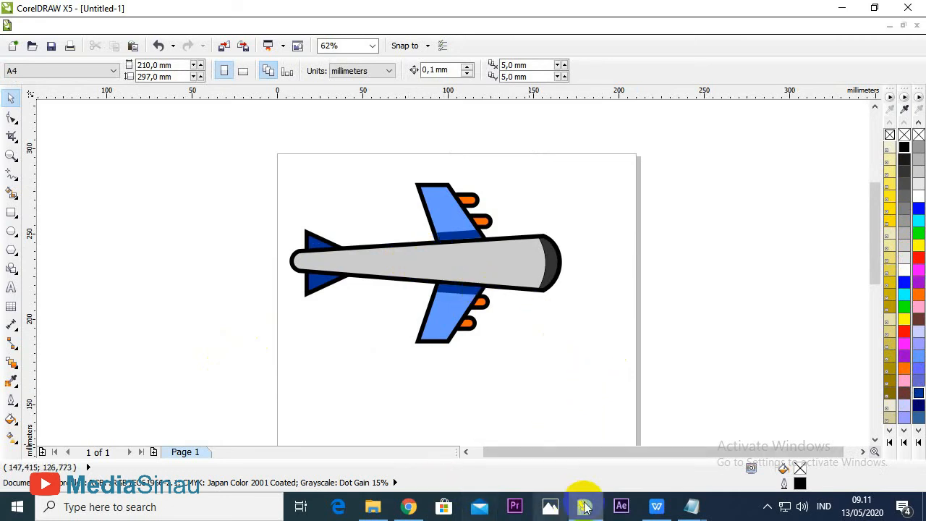
- Switch to the WPS Office presentation to review the lesson's topic list and return to CorelDRAW
click(656, 511)
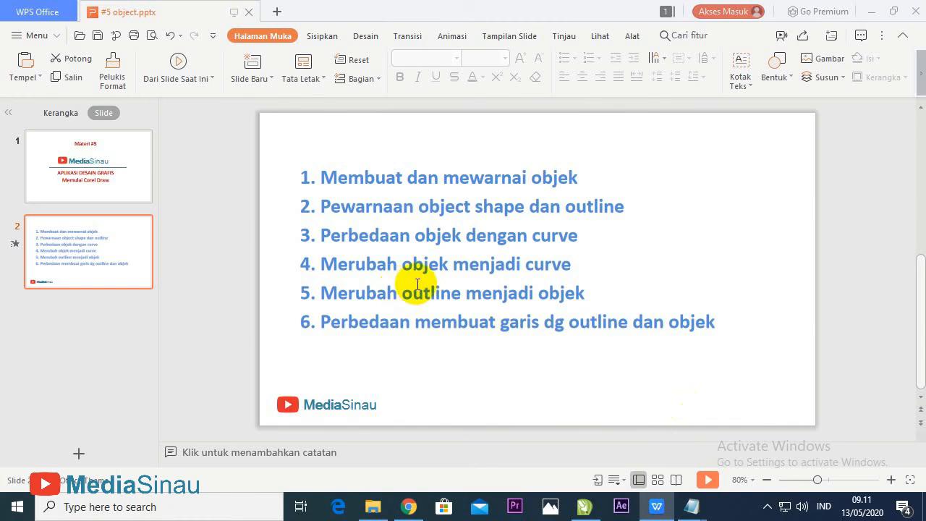
click(584, 511)
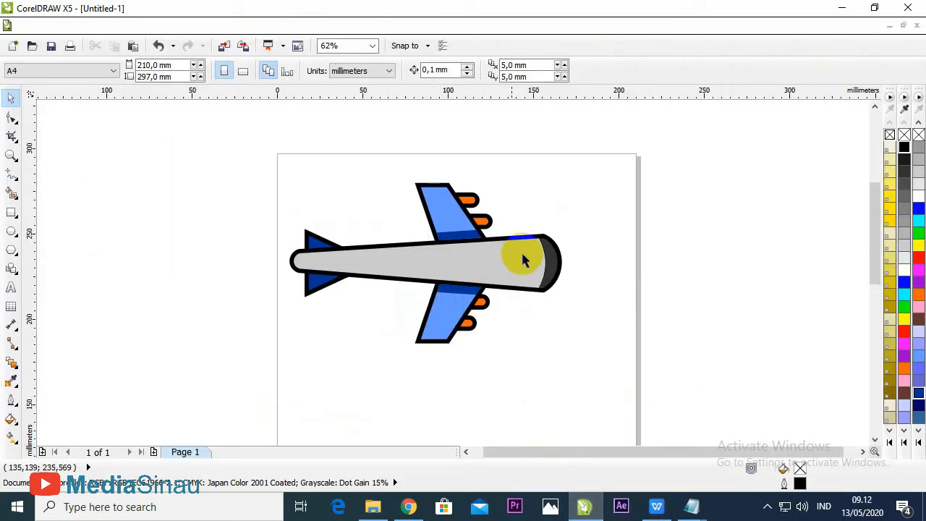
- Examine the finished airplane's body outline, nose, wings and engines, both close up and as a whole
click(562, 257)
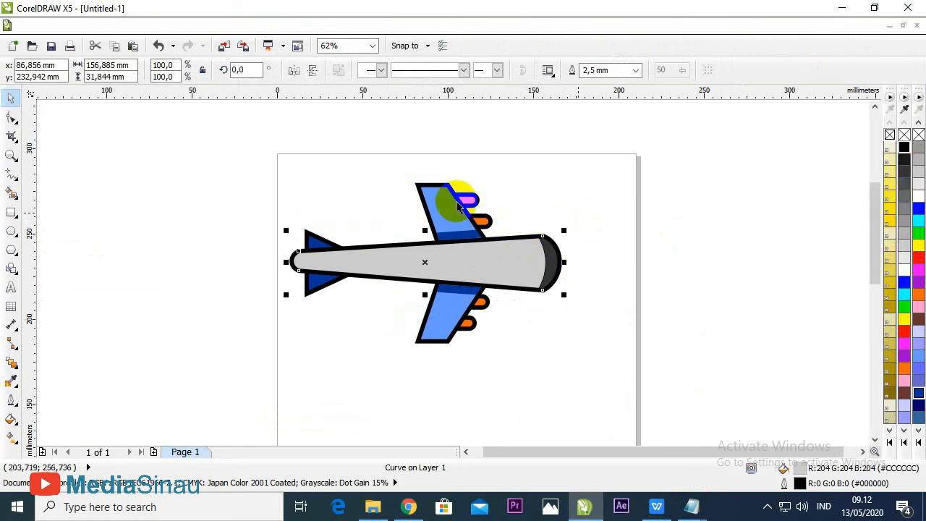
scroll(453, 210, down, 1)
scroll(453, 210, up, 1)
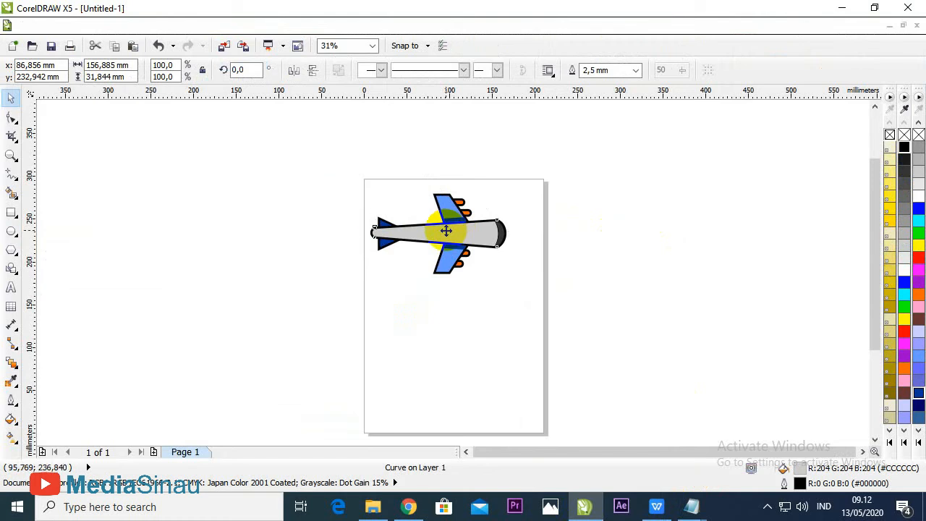
scroll(506, 225, up, 2)
scroll(507, 225, down, 1)
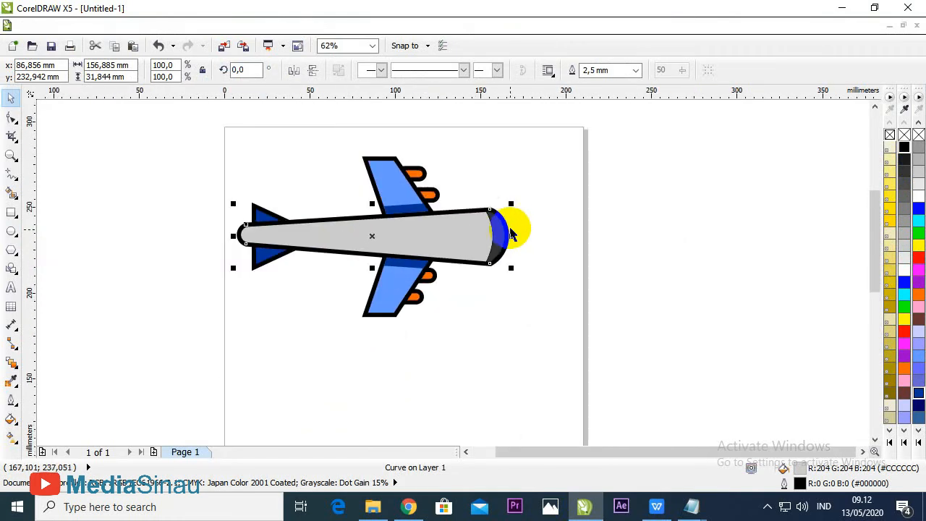
scroll(509, 227, up, 1)
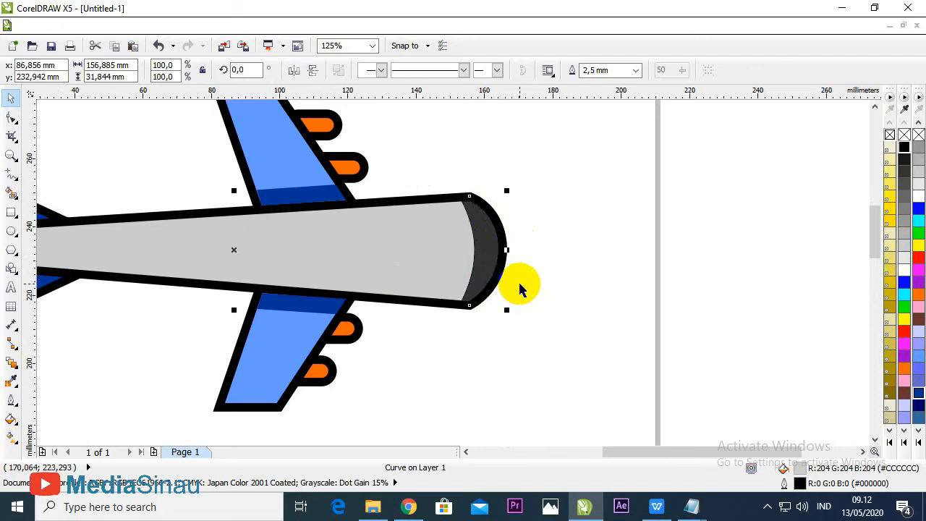
scroll(520, 288, down, 1)
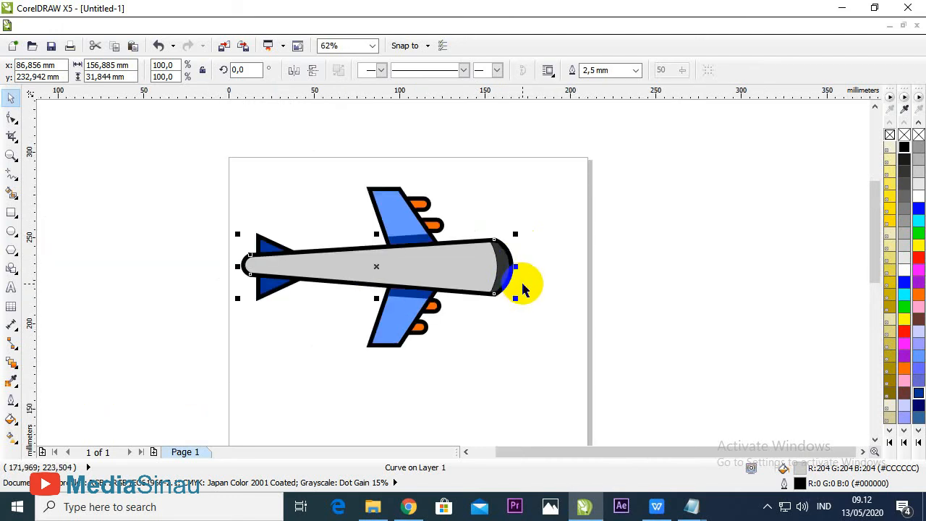
click(288, 199)
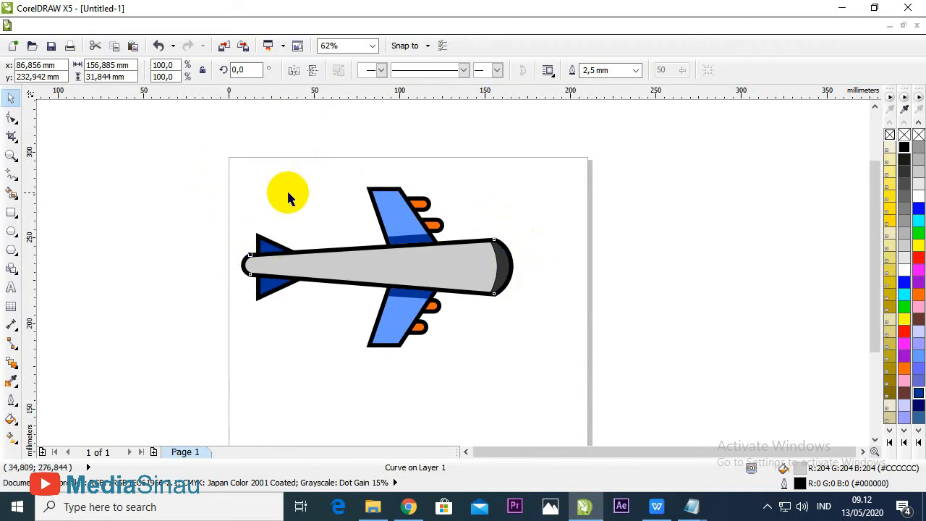
- Duplicate the whole airplane, place the copy directly below the original on the page and deselect it
scroll(288, 199, down, 1)
drag(225, 154, 436, 312)
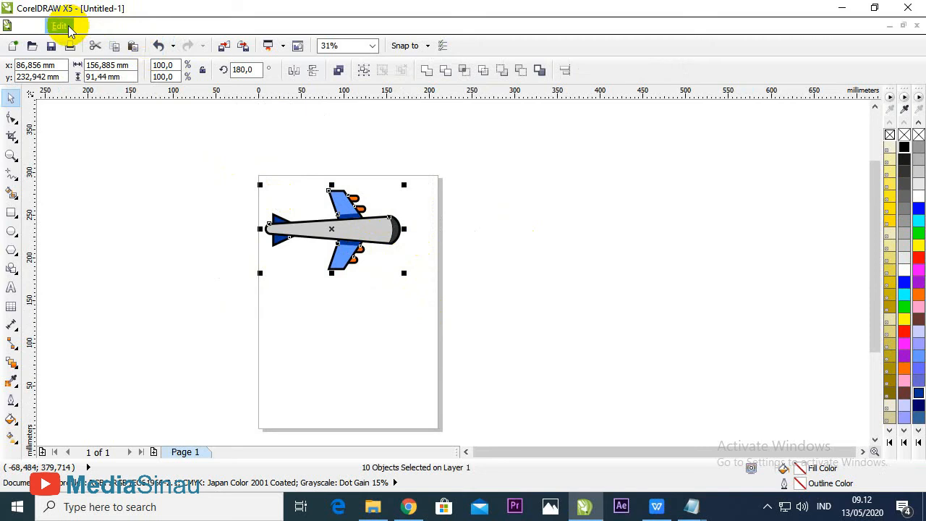
click(61, 26)
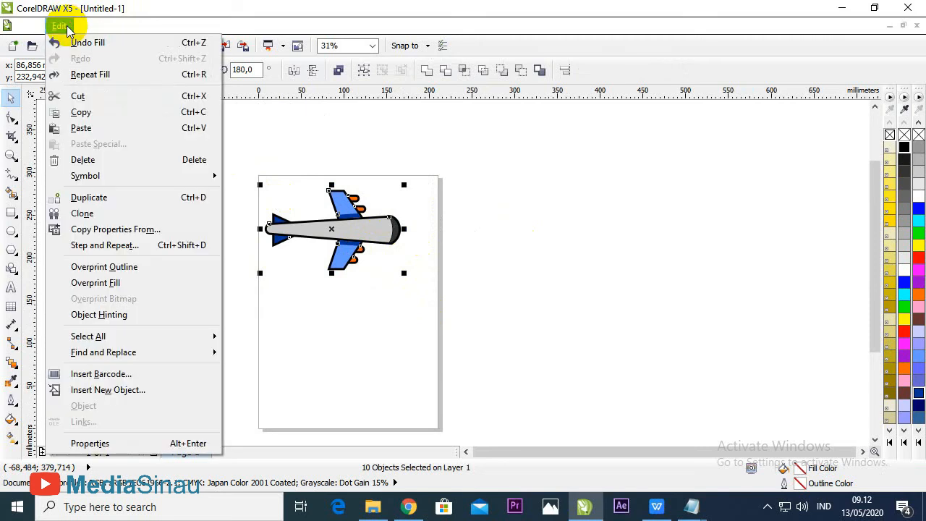
click(102, 197)
drag(335, 237, 332, 327)
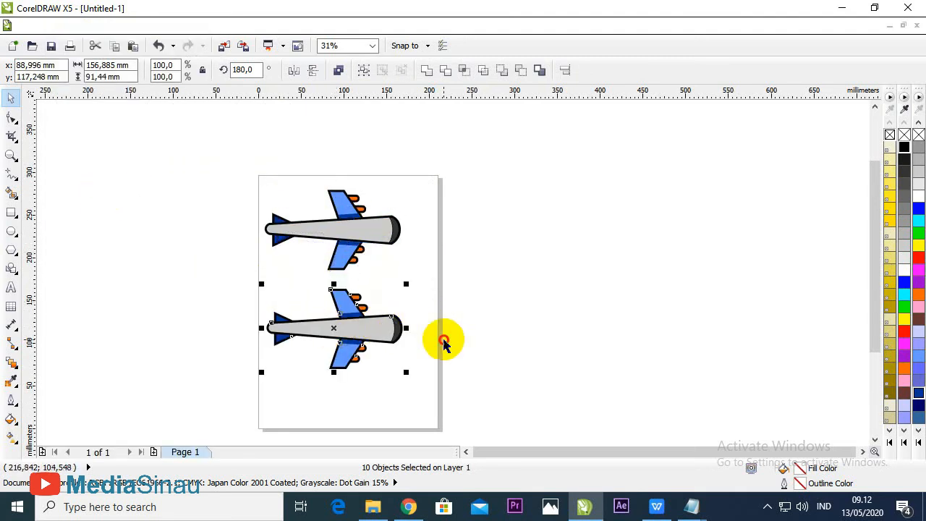
click(444, 343)
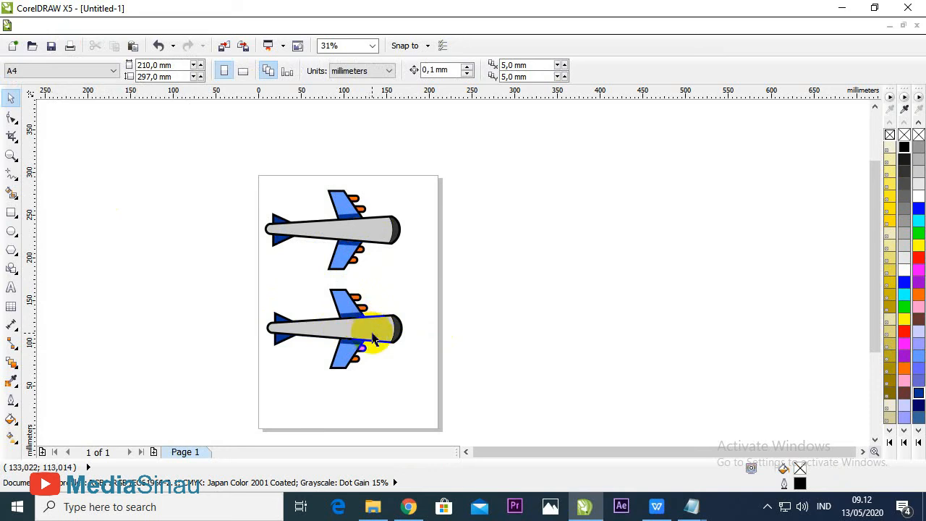
scroll(374, 340, up, 1)
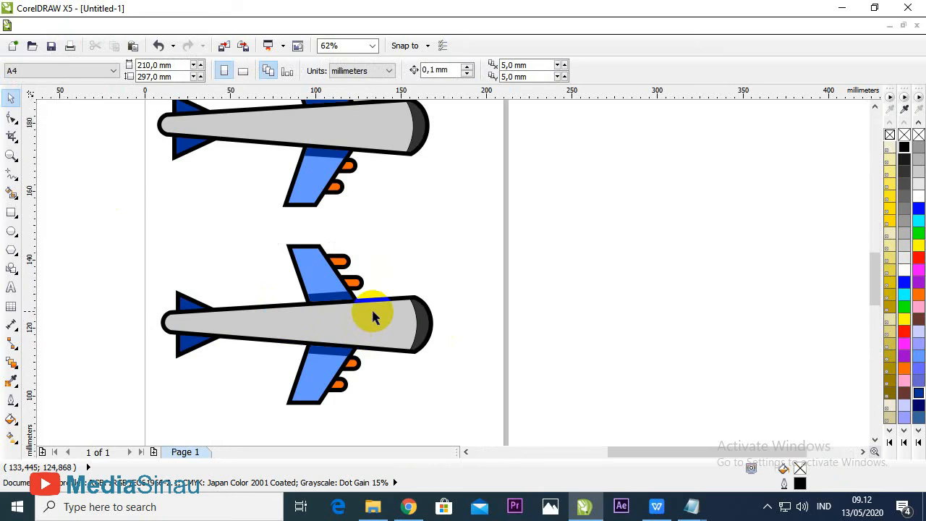
scroll(371, 307, up, 1)
scroll(374, 269, down, 3)
drag(422, 352, 301, 257)
scroll(376, 255, up, 2)
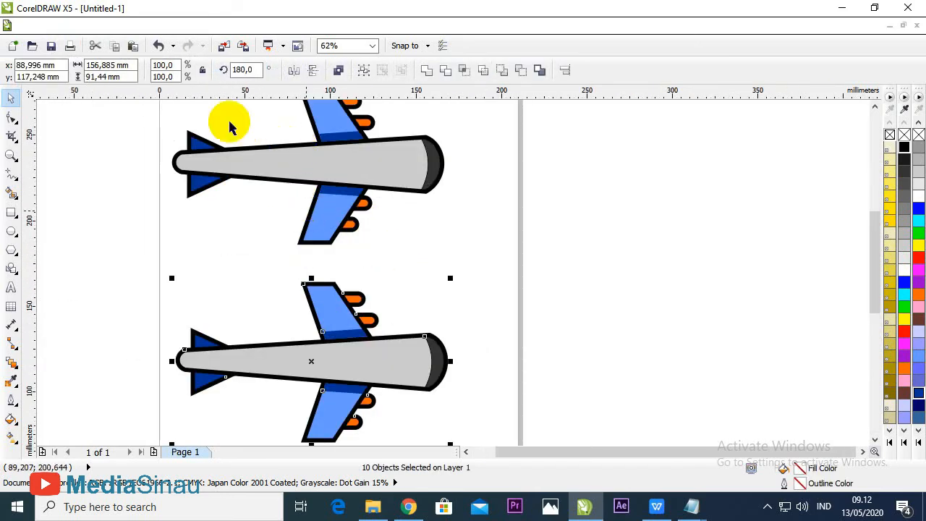
click(172, 25)
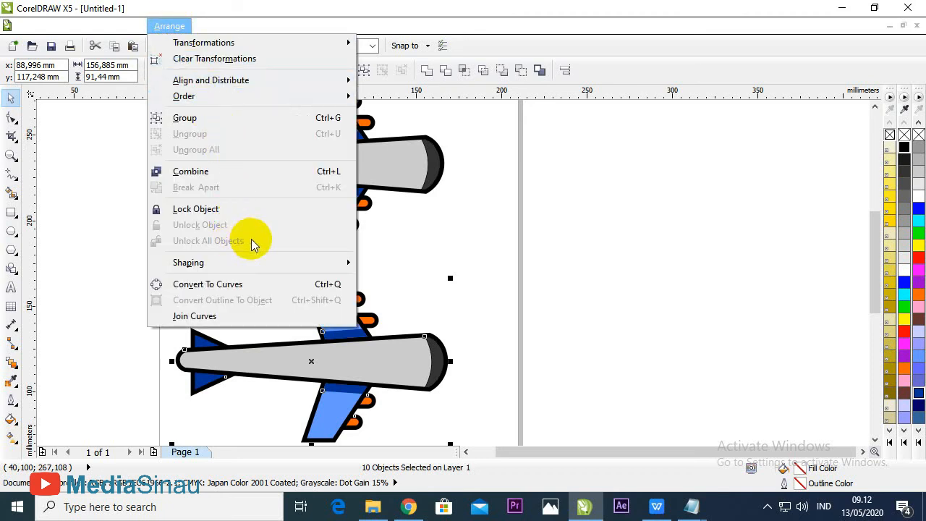
click(489, 246)
scroll(432, 310, down, 2)
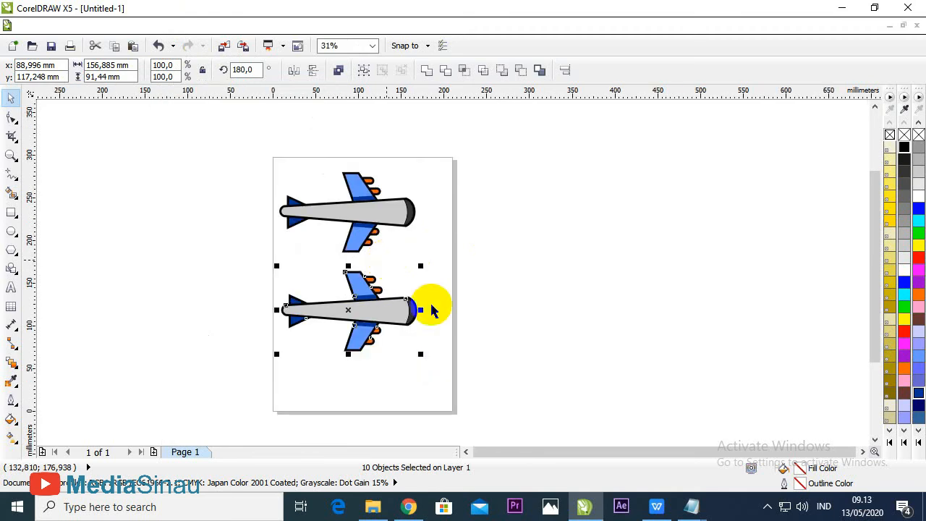
click(432, 309)
- Convert the outline of the lower airplane copy's grey body to an object and deselect it
scroll(409, 325, up, 1)
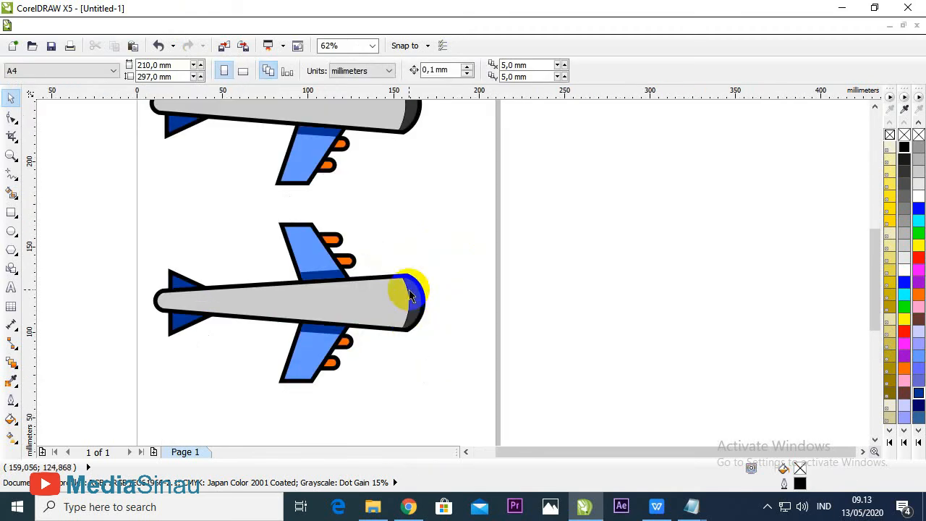
scroll(409, 290, up, 1)
scroll(394, 286, down, 1)
scroll(391, 287, up, 1)
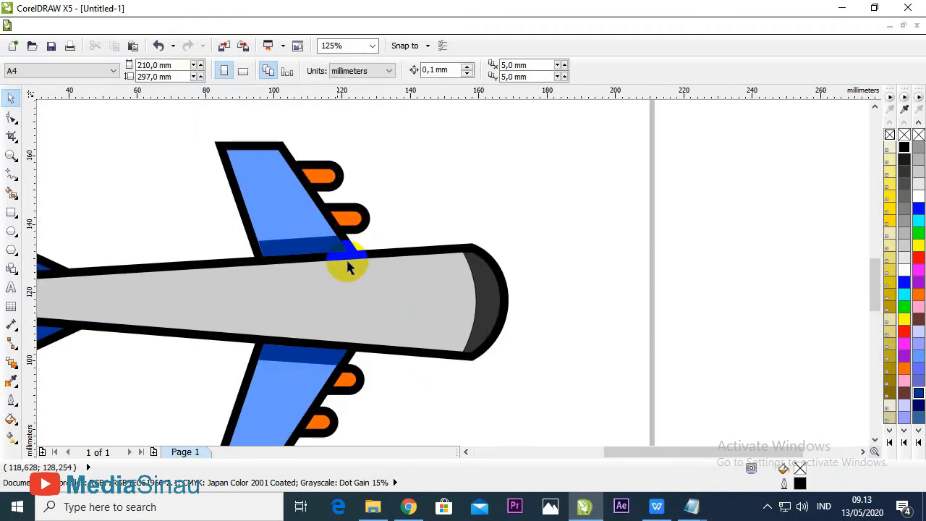
click(380, 254)
scroll(379, 254, down, 1)
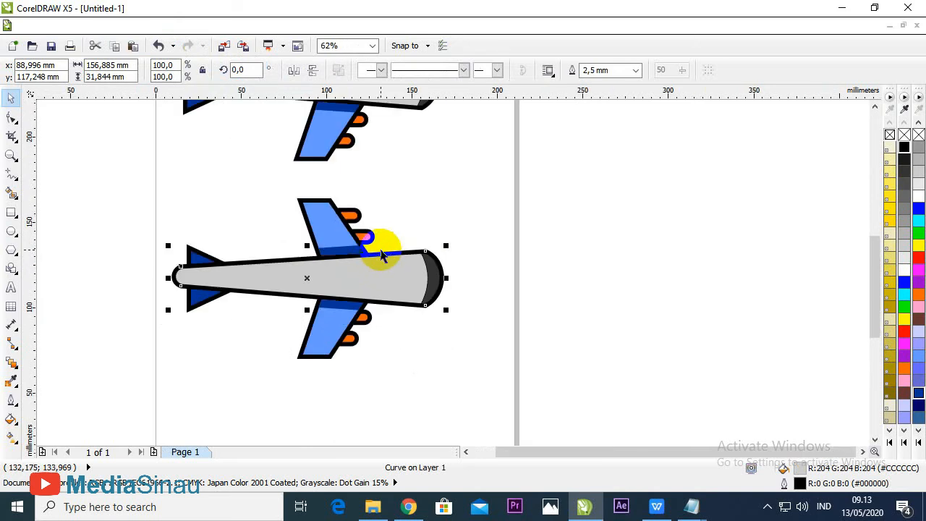
click(165, 26)
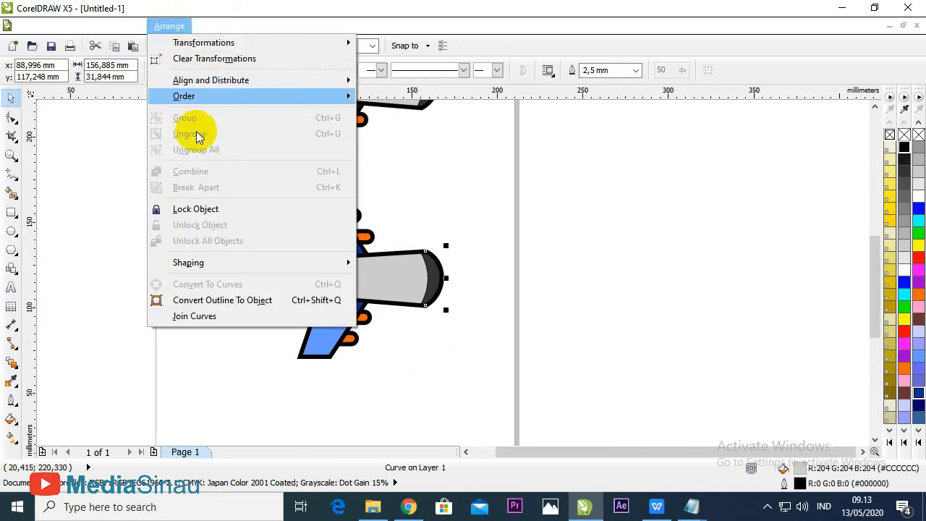
click(229, 308)
click(430, 367)
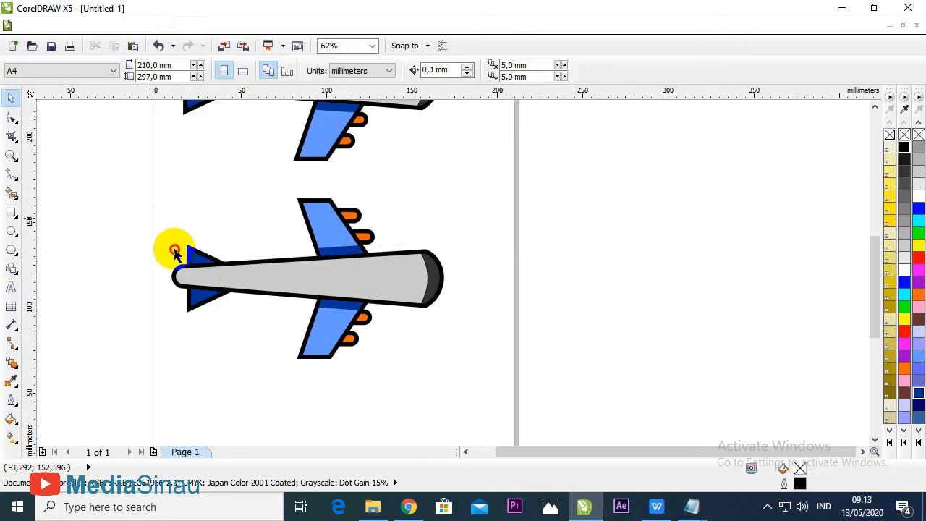
- Convert the outline of the copy's dark blue tail triangle to an object and deselect it
drag(174, 252, 267, 325)
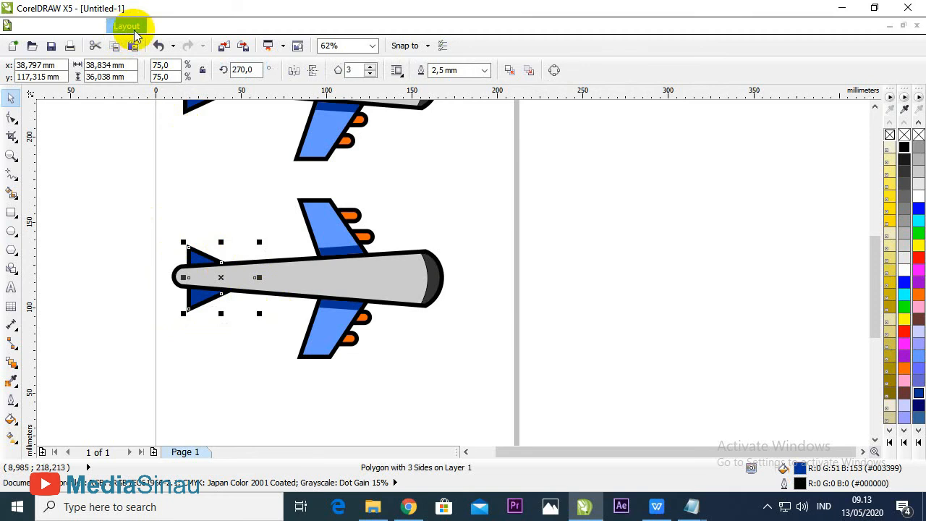
click(167, 27)
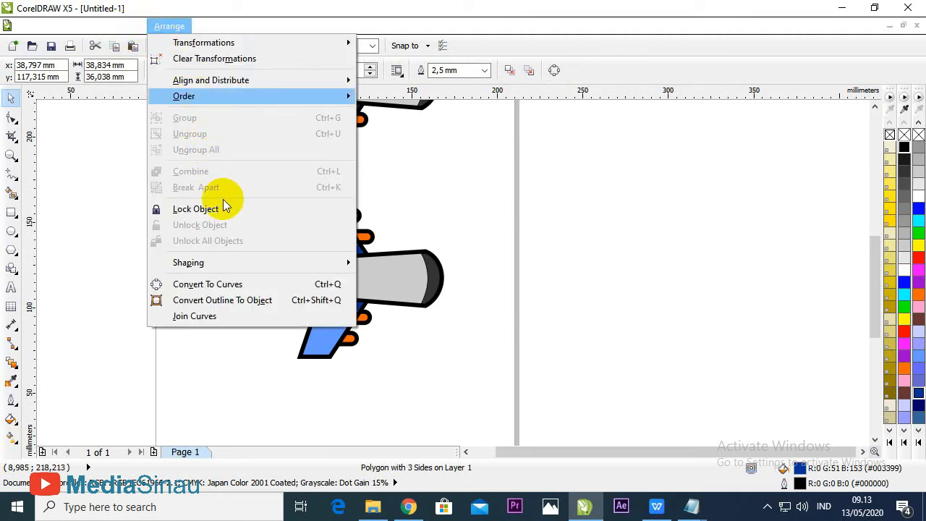
click(237, 301)
click(372, 299)
- Convert the outline of the copy's light blue wing shape to an object and deselect it
click(307, 219)
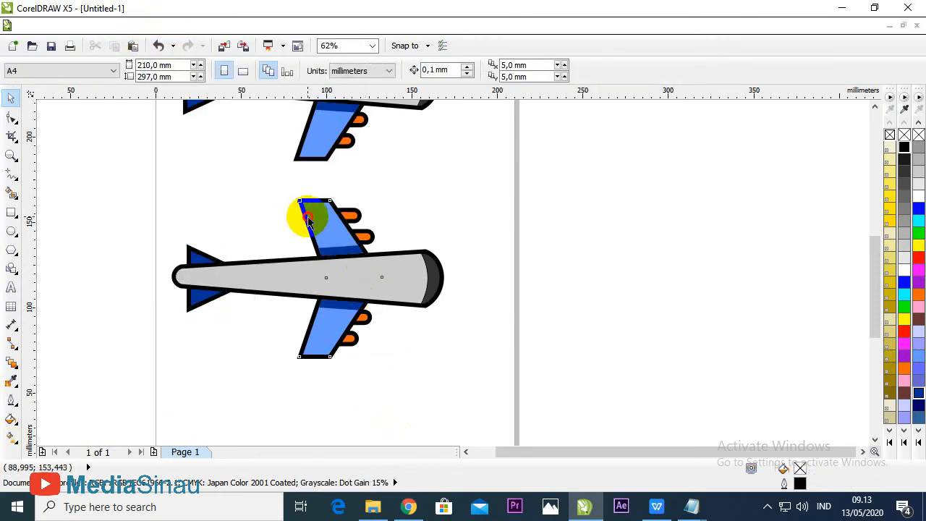
click(157, 29)
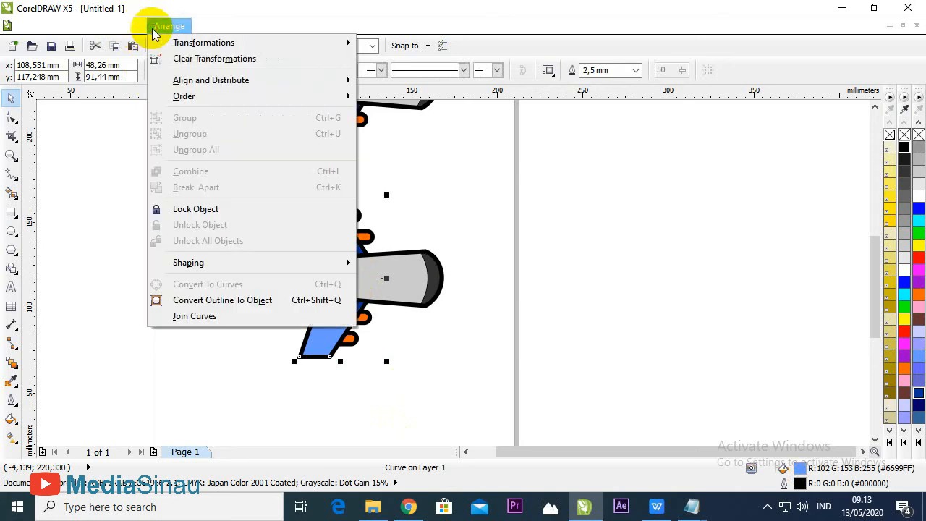
click(242, 300)
click(398, 377)
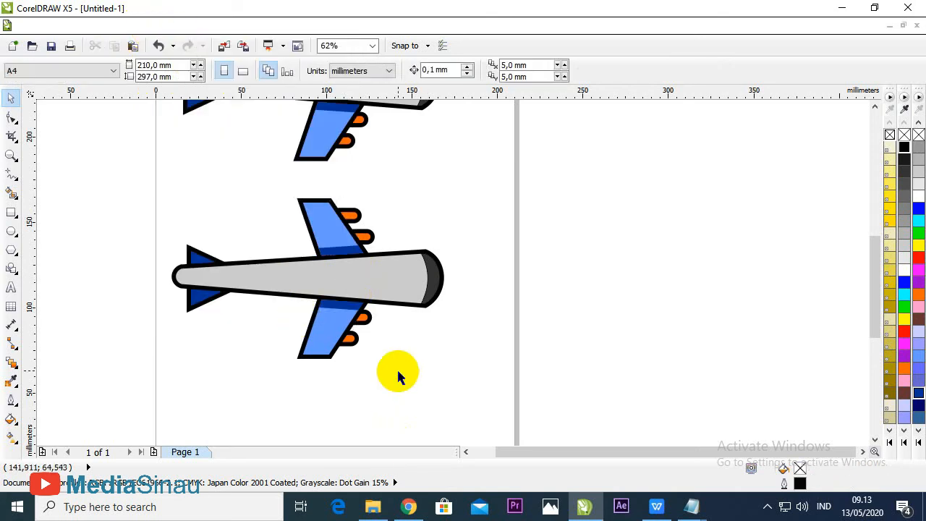
- Convert the outlines of the copy's orange engines to objects, first the lower wing's pair, followed by the upper wing's pair
drag(398, 377, 278, 309)
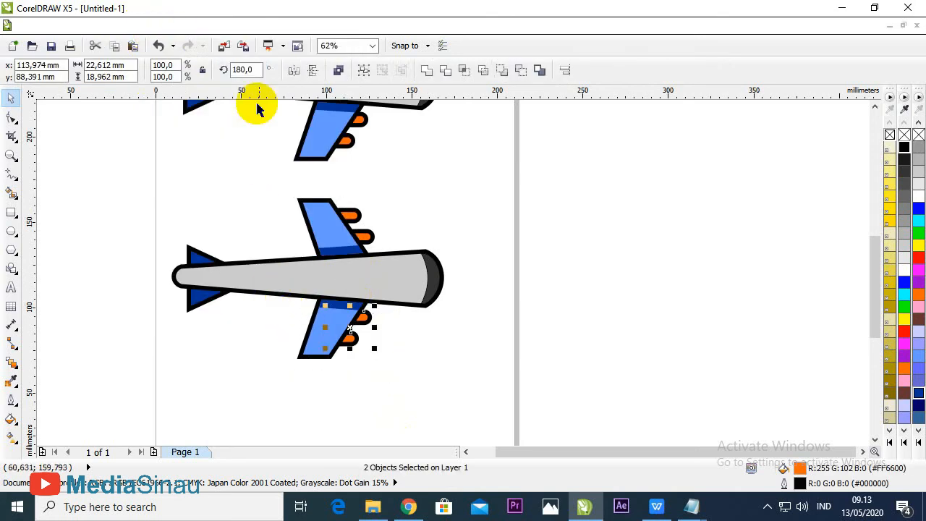
click(171, 27)
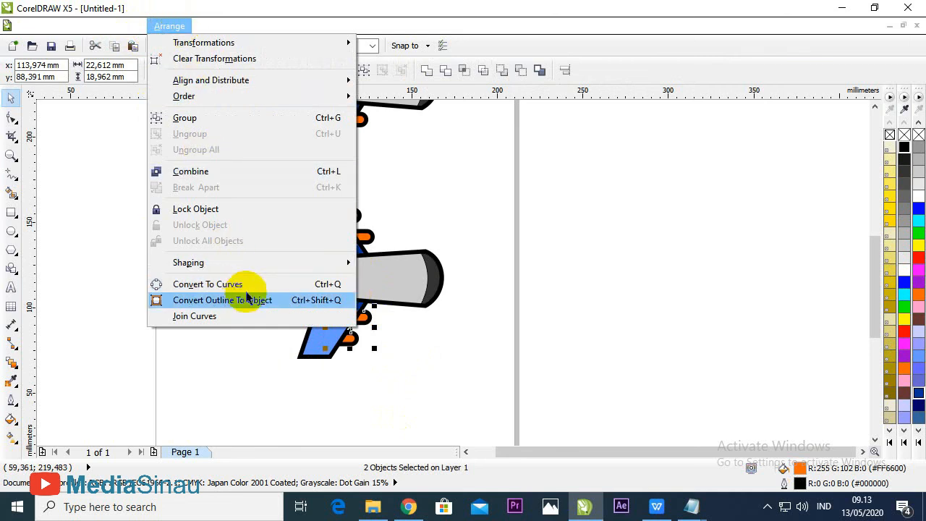
click(246, 300)
drag(280, 169, 384, 249)
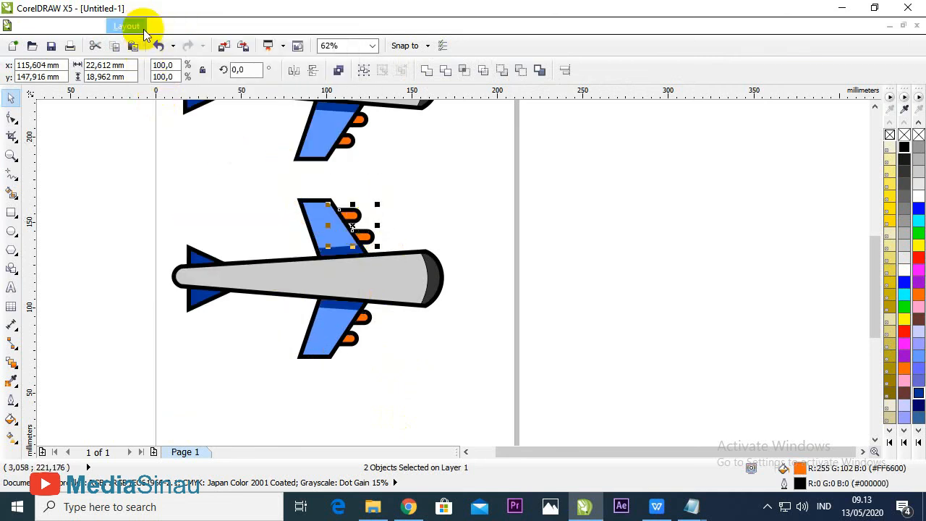
click(169, 26)
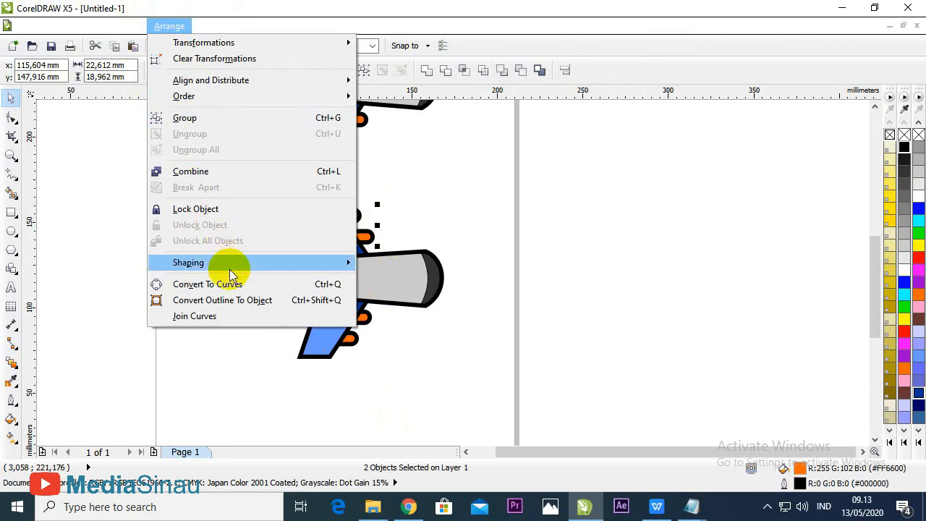
click(277, 300)
click(434, 245)
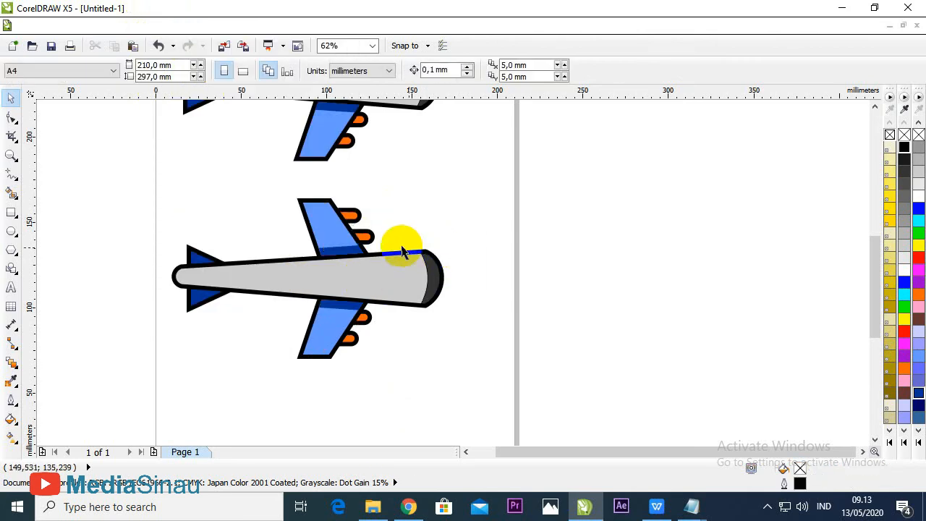
- Test the converted outline of the upper wing's outermost engine by filling it with purple, and undo that fill
click(366, 222)
scroll(362, 226, up, 2)
scroll(362, 226, down, 2)
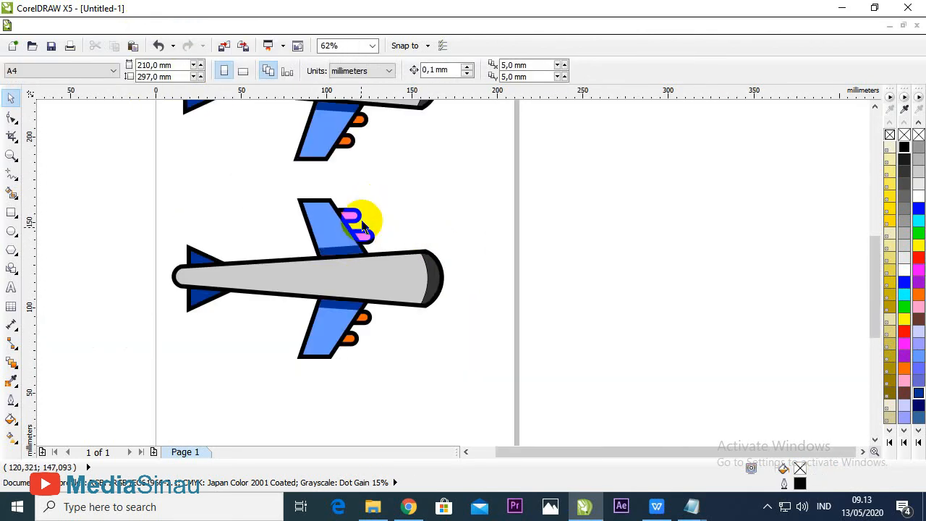
scroll(364, 217, up, 4)
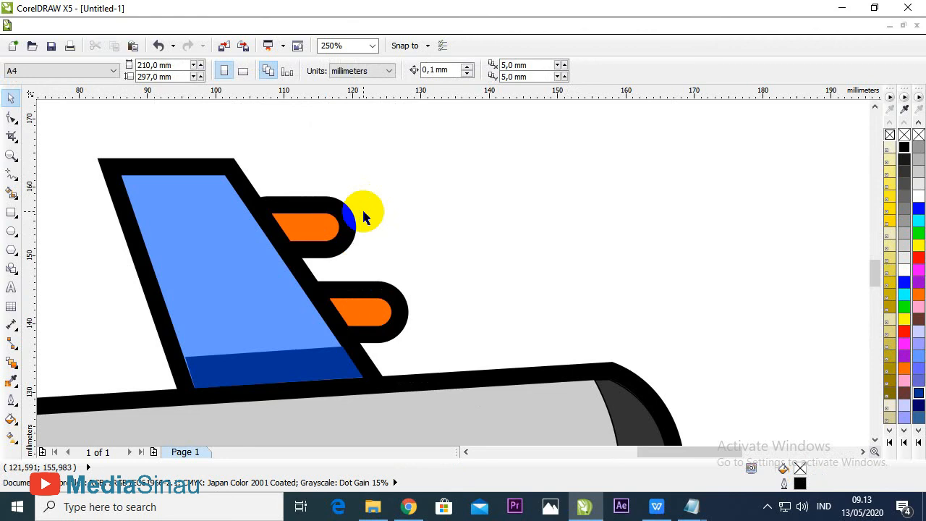
scroll(355, 217, down, 2)
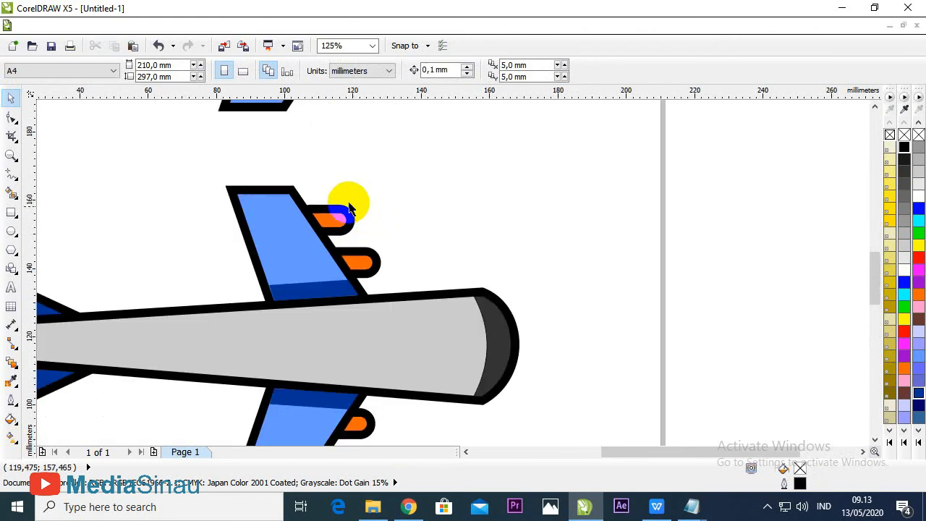
scroll(347, 210, up, 2)
click(367, 222)
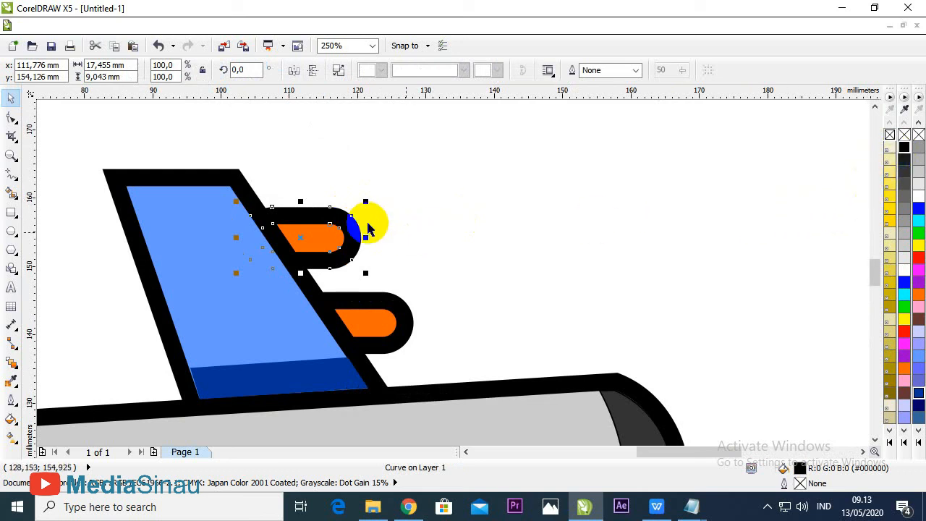
click(917, 286)
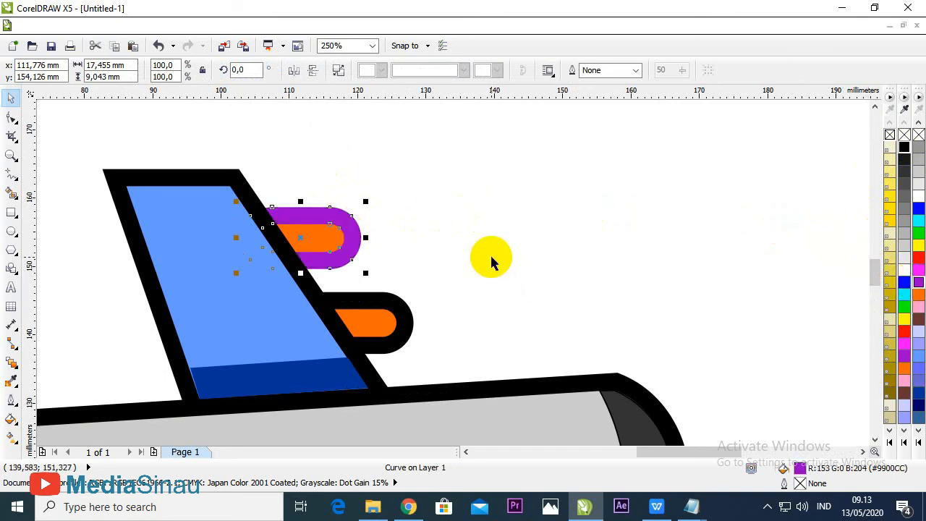
key(ctrl+z)
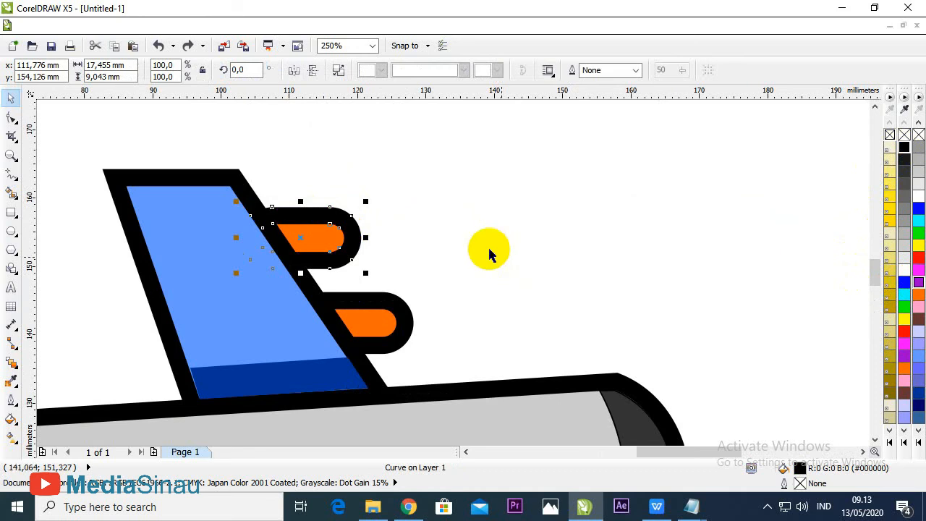
- Try moving the converted black outline of the upper wing's outermost engine away from its orange fill, and undo the move
click(341, 226)
scroll(344, 216, up, 2)
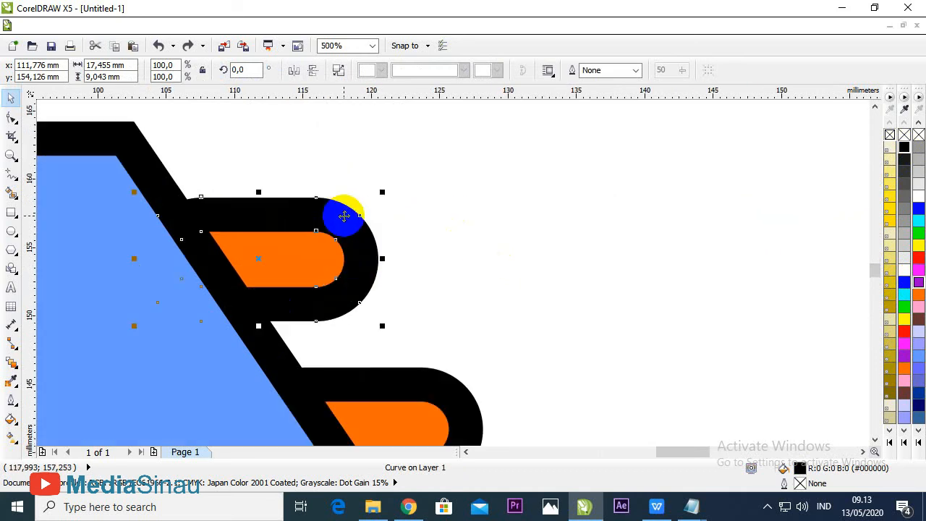
click(244, 254)
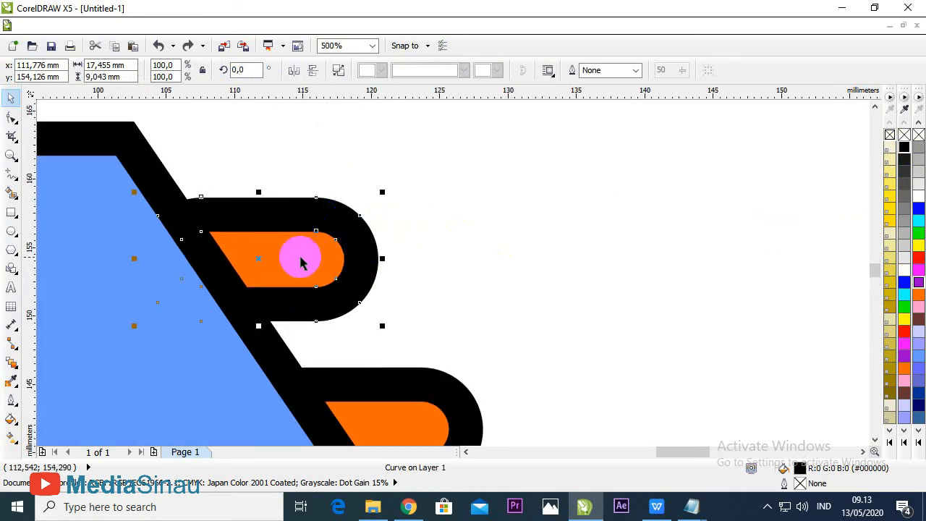
drag(355, 231, 424, 243)
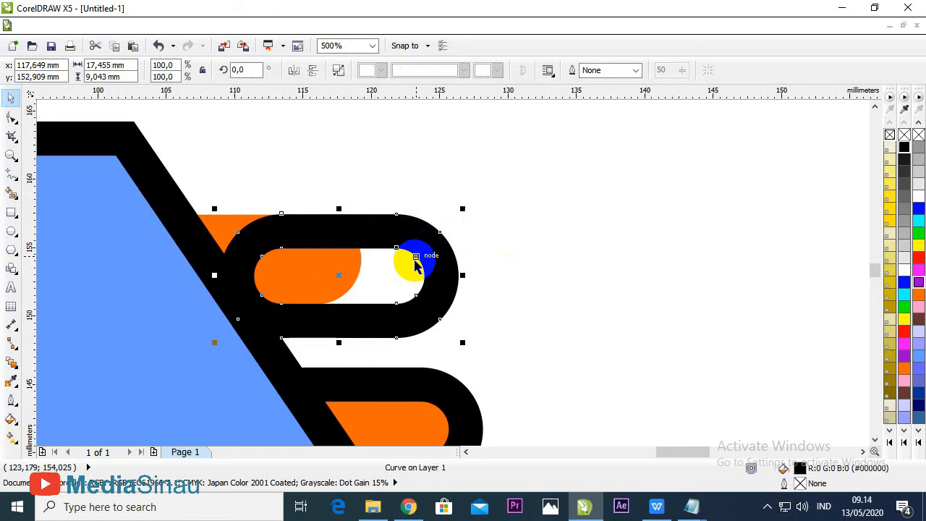
key(ctrl+z)
scroll(424, 257, down, 4)
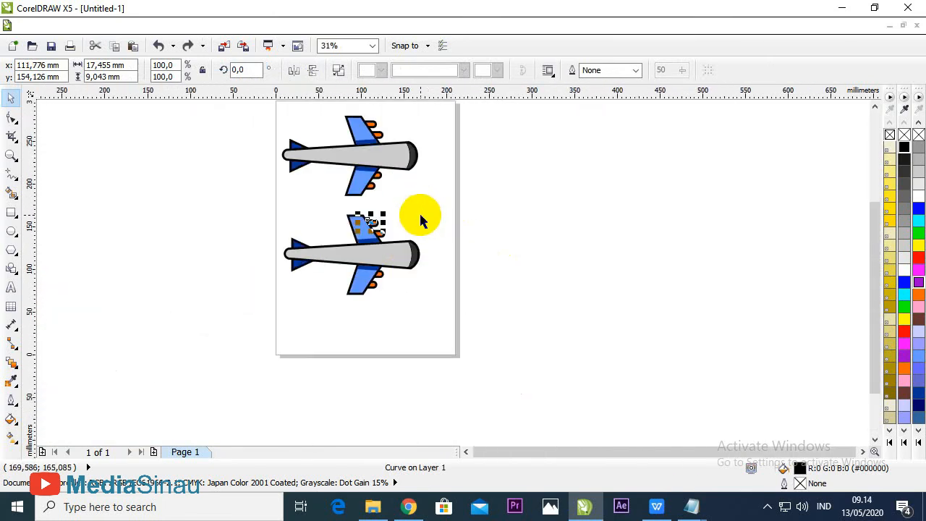
- Group all parts of both airplanes and enlarge the group proportionally to about 735%
scroll(423, 218, up, 1)
scroll(368, 190, down, 1)
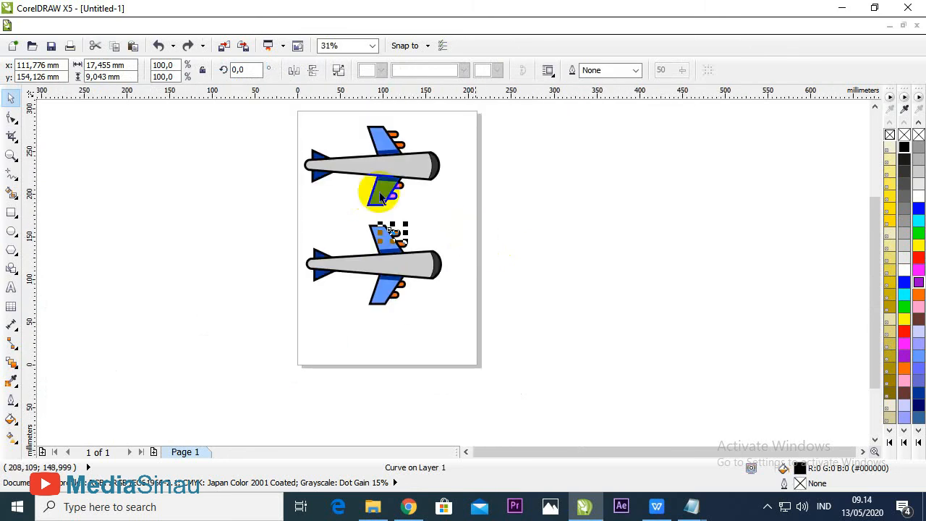
drag(259, 109, 516, 306)
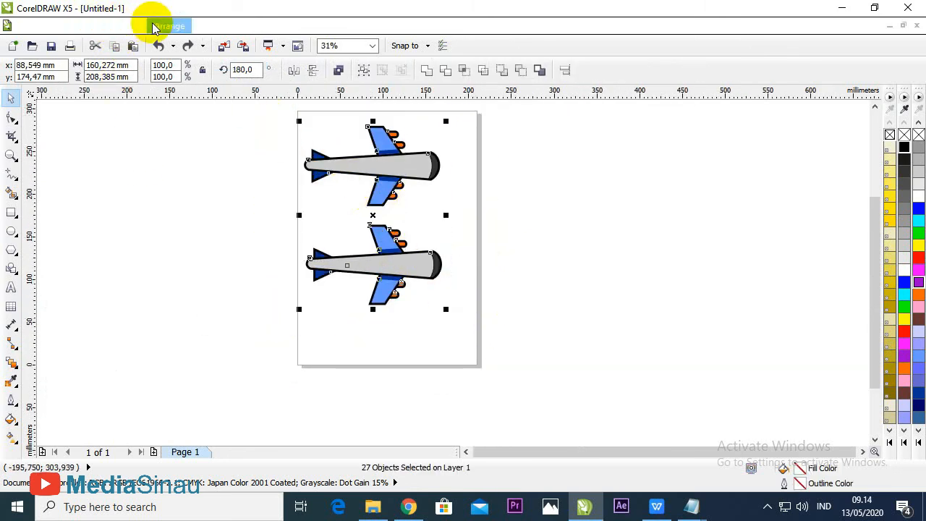
click(157, 26)
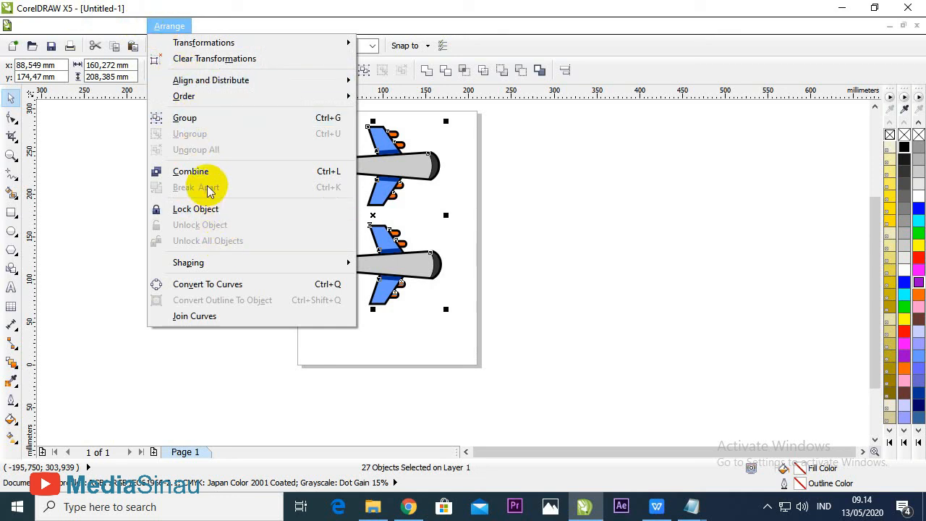
click(184, 119)
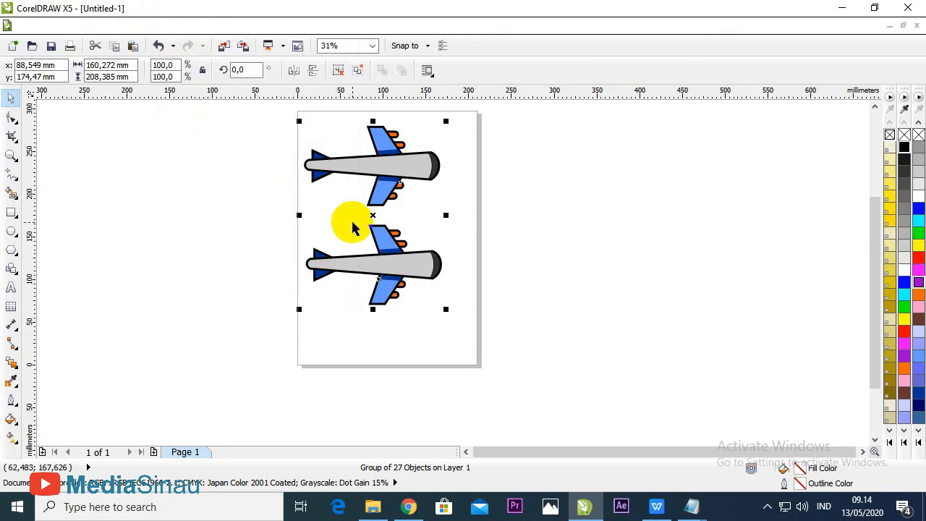
scroll(373, 224, down, 4)
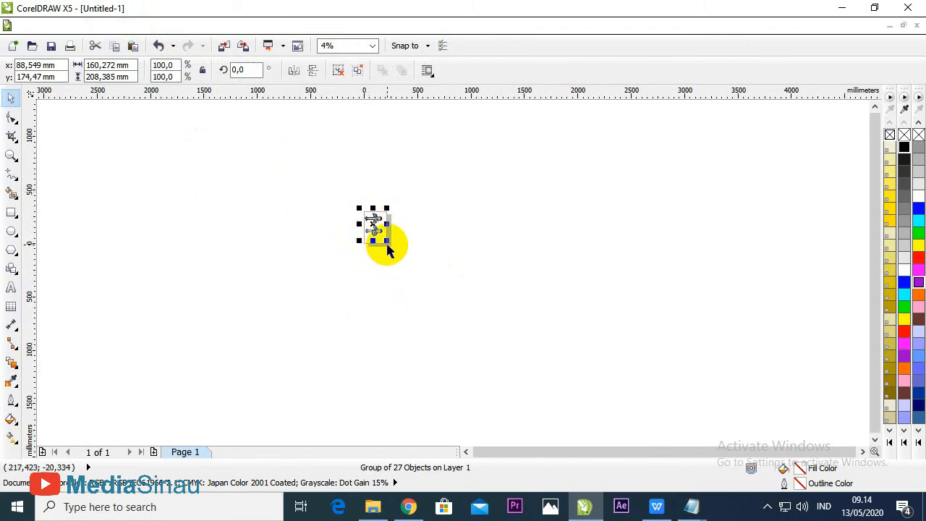
drag(388, 242, 587, 384)
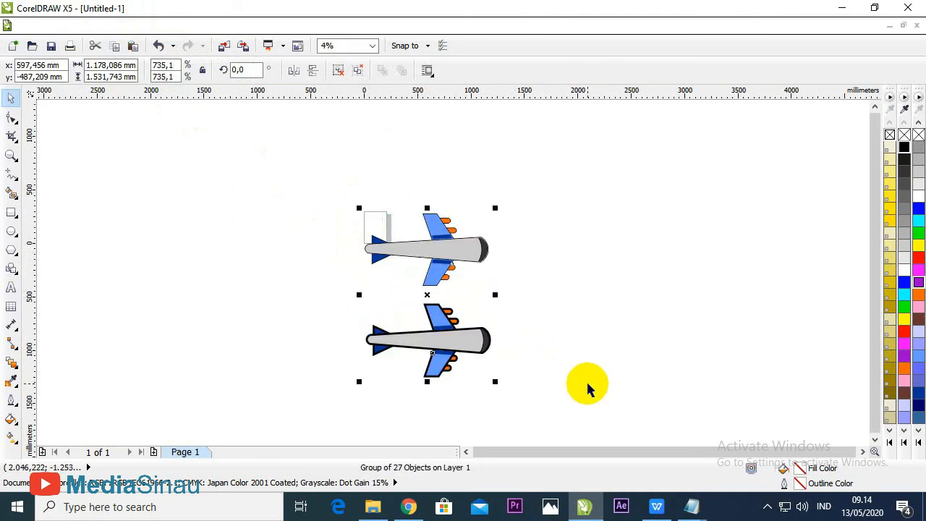
- Compare the outline thickness on the wings and engines of the enlarged original airplane and its converted copy
scroll(503, 333, up, 1)
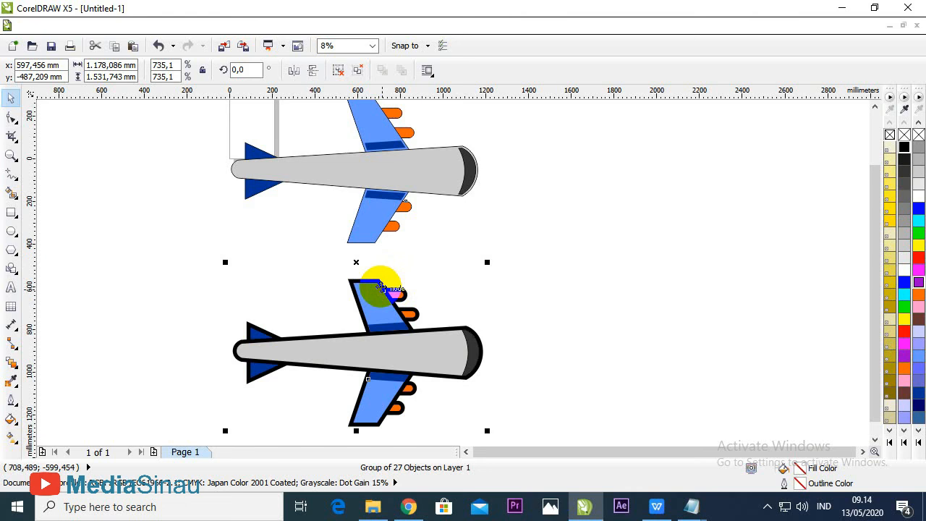
scroll(381, 288, up, 2)
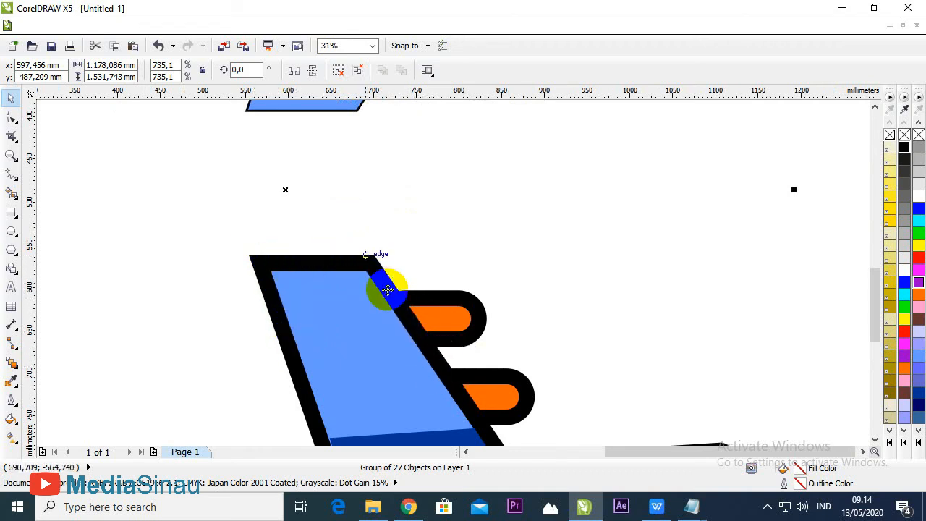
scroll(417, 339, down, 1)
scroll(416, 338, up, 1)
scroll(417, 339, down, 2)
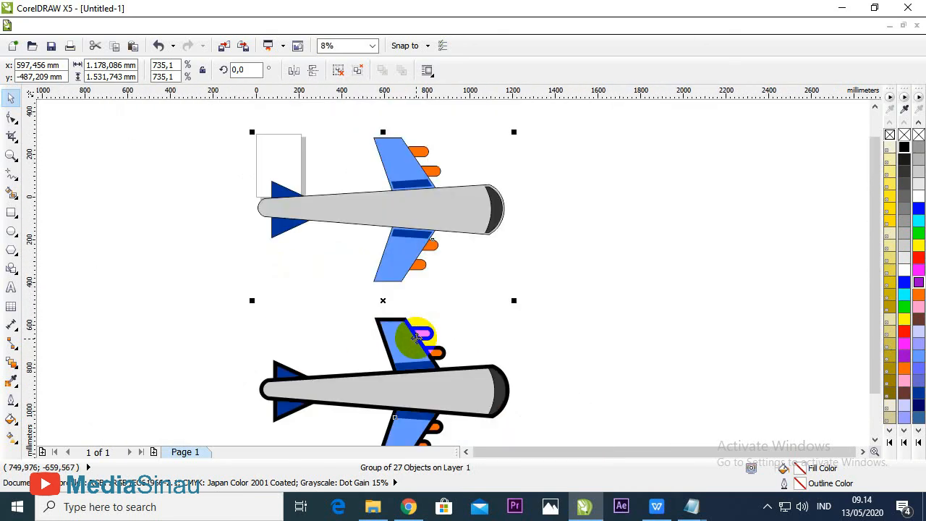
scroll(406, 233, up, 1)
scroll(405, 233, up, 1)
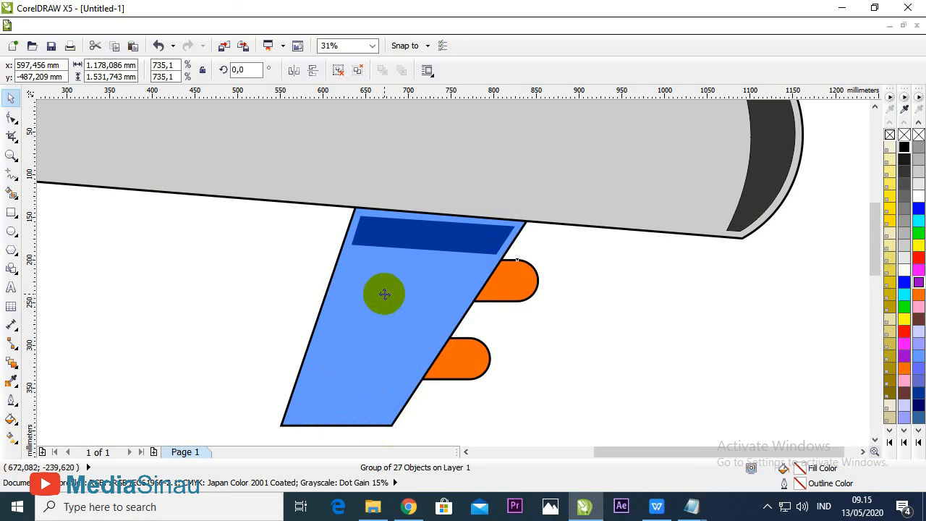
scroll(384, 294, down, 4)
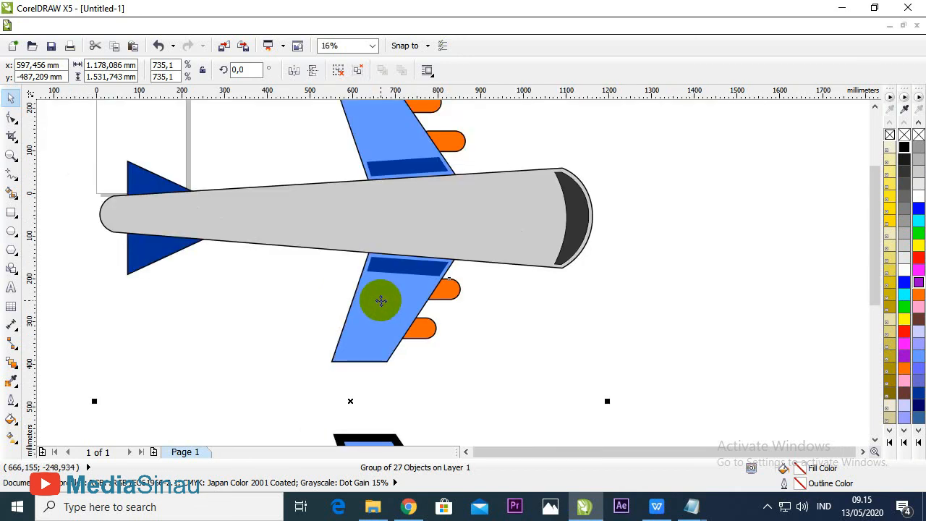
- Ungroup the enlarged airplanes and deselect all parts
click(568, 310)
click(436, 274)
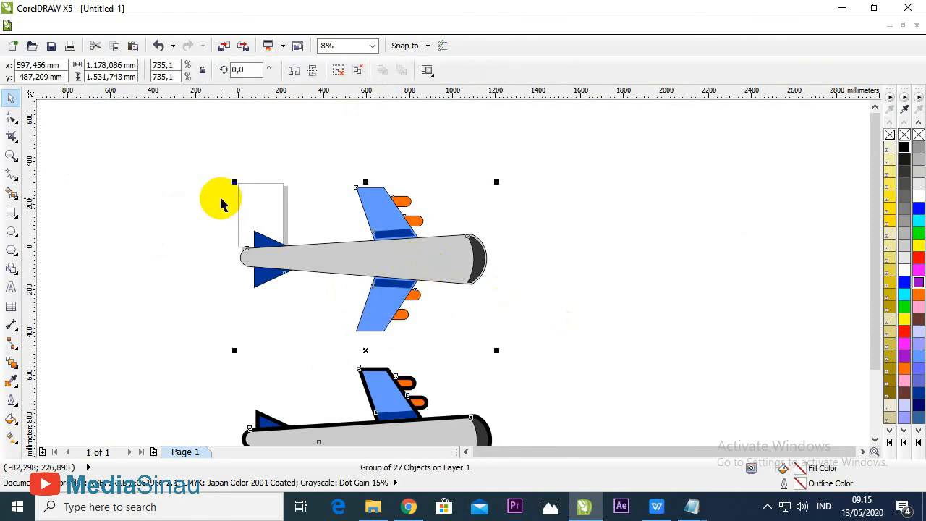
key(ctrl+u)
click(569, 286)
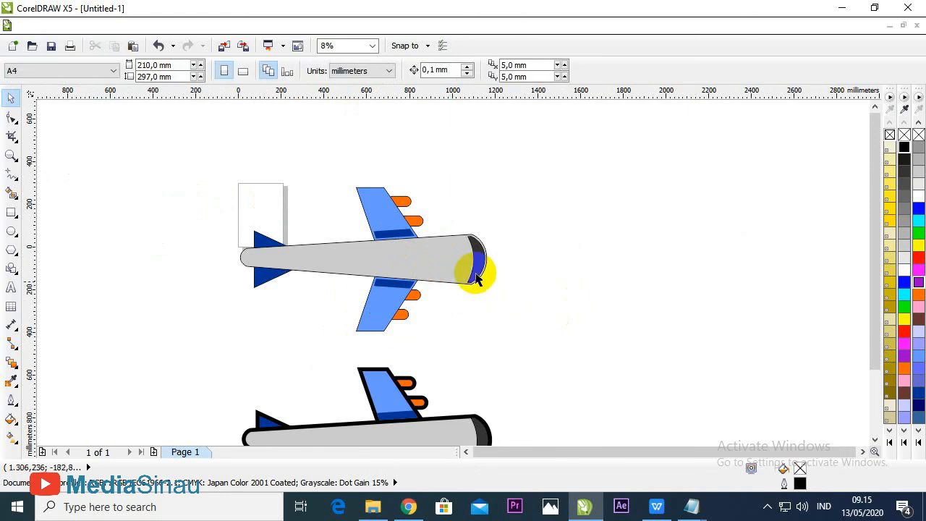
- Set the outline width of the upper airplane's grey fuselage first to 5.0 mm, followed by 10.0 mm
click(435, 261)
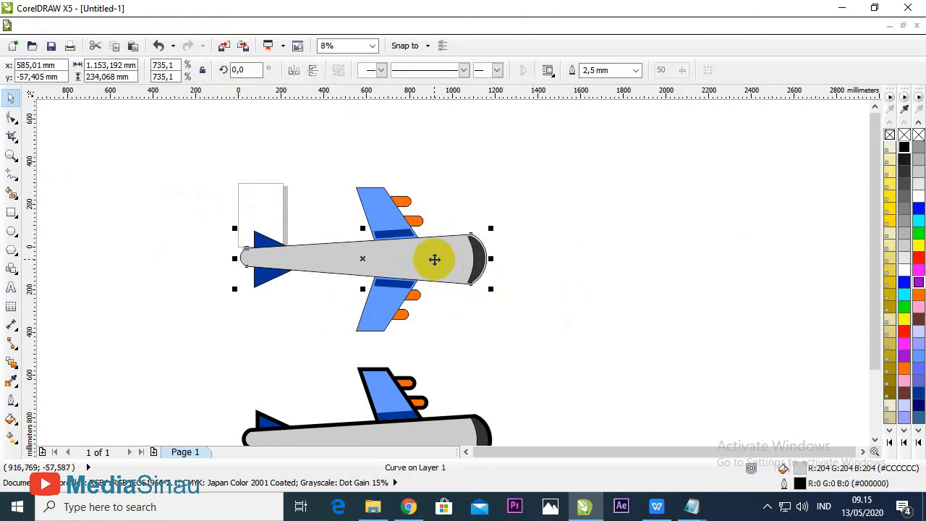
scroll(430, 252, up, 1)
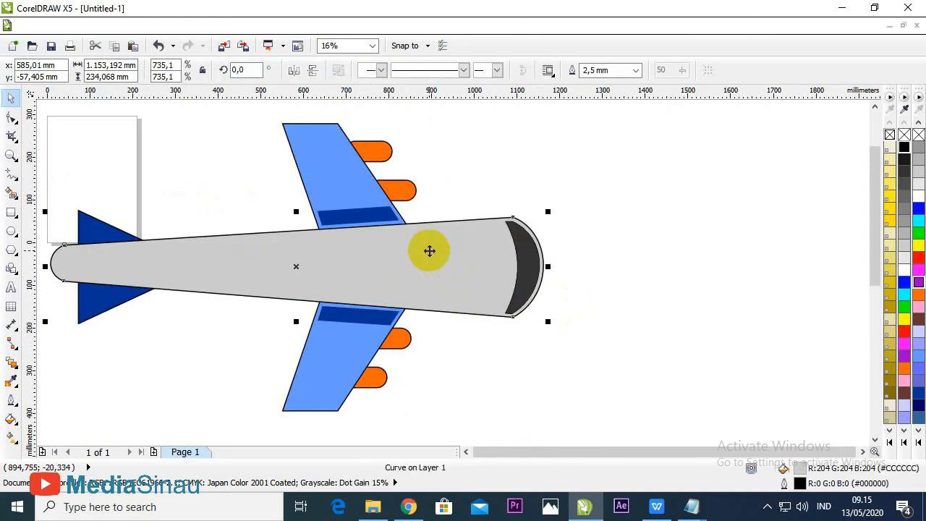
scroll(430, 251, up, 1)
scroll(430, 251, down, 1)
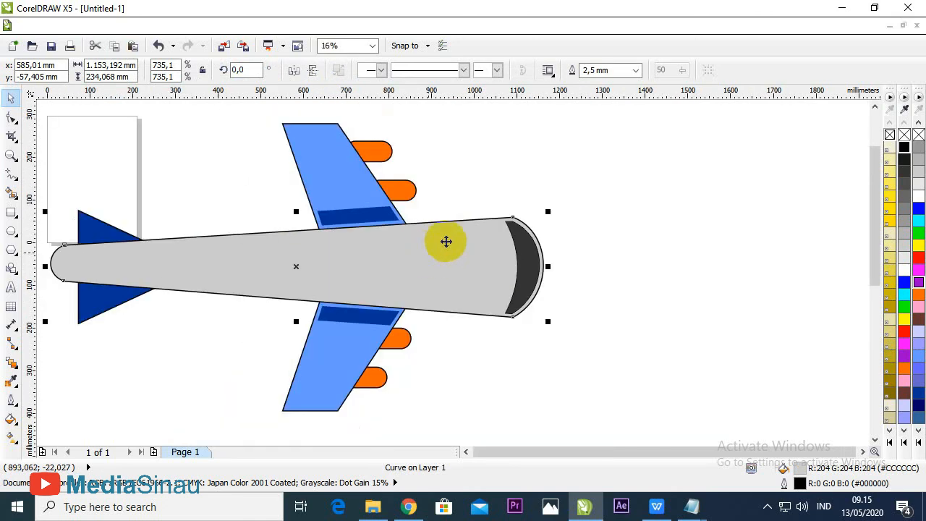
scroll(500, 242, down, 2)
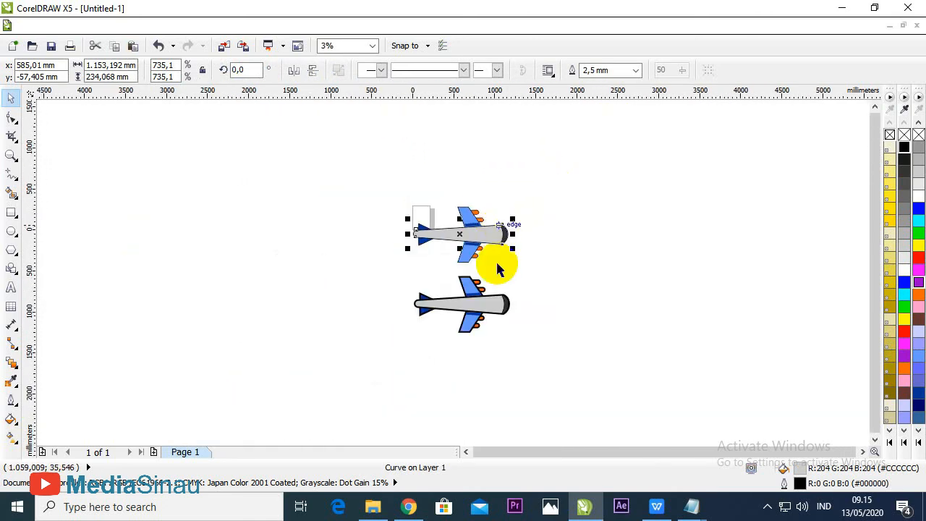
scroll(502, 289, up, 1)
scroll(501, 304, up, 2)
scroll(506, 166, down, 2)
scroll(516, 152, up, 1)
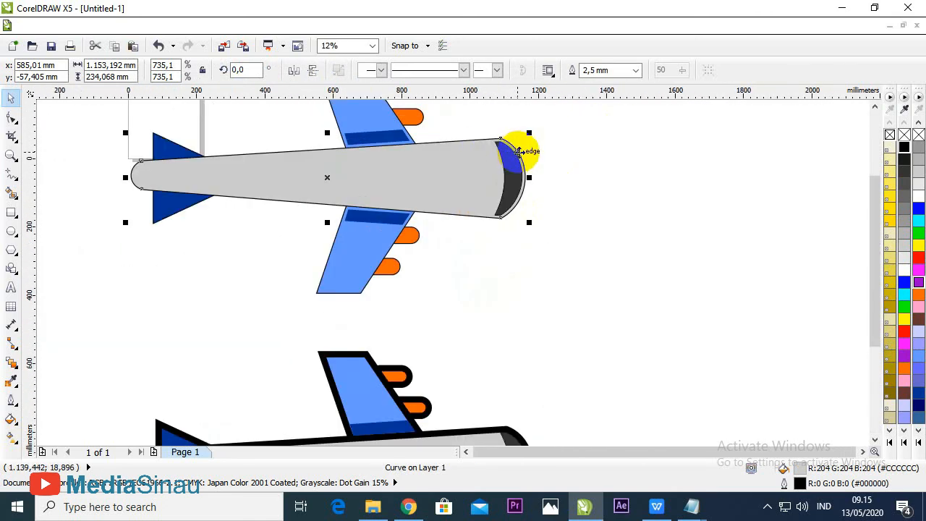
click(636, 72)
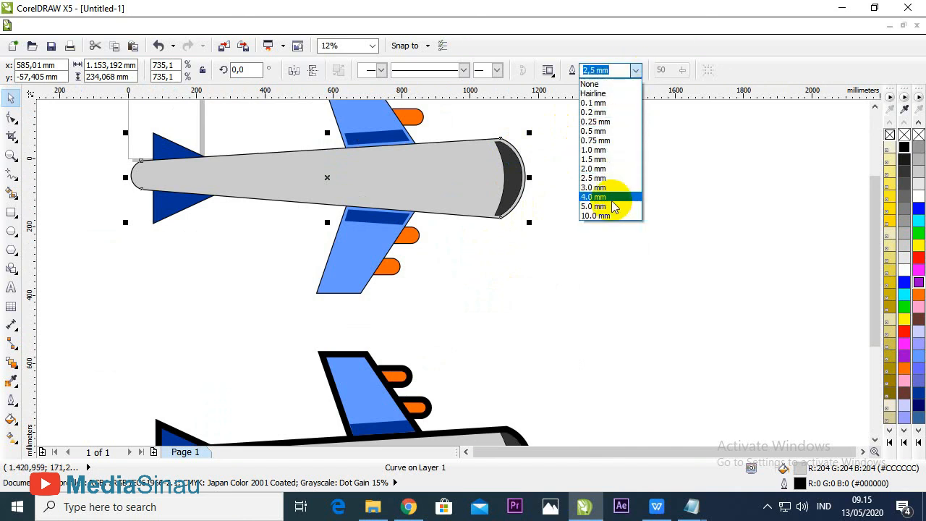
click(611, 206)
click(636, 71)
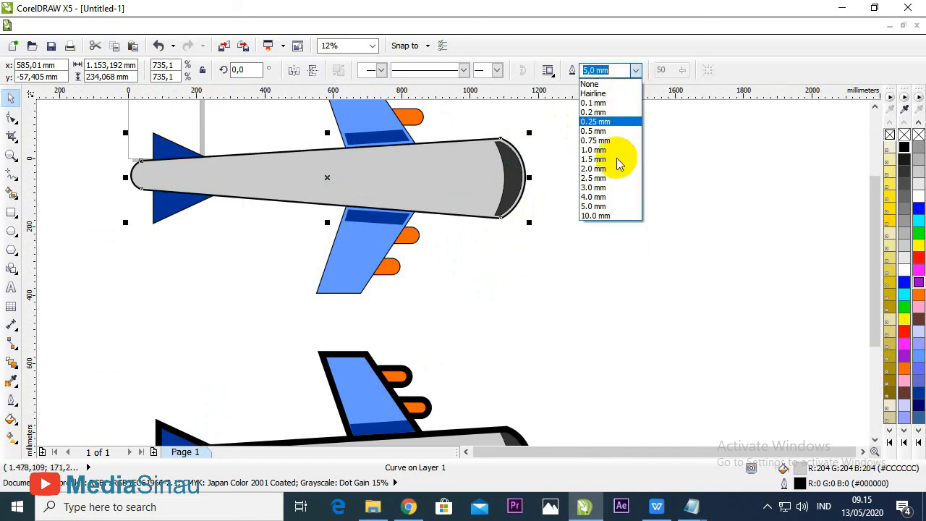
click(603, 215)
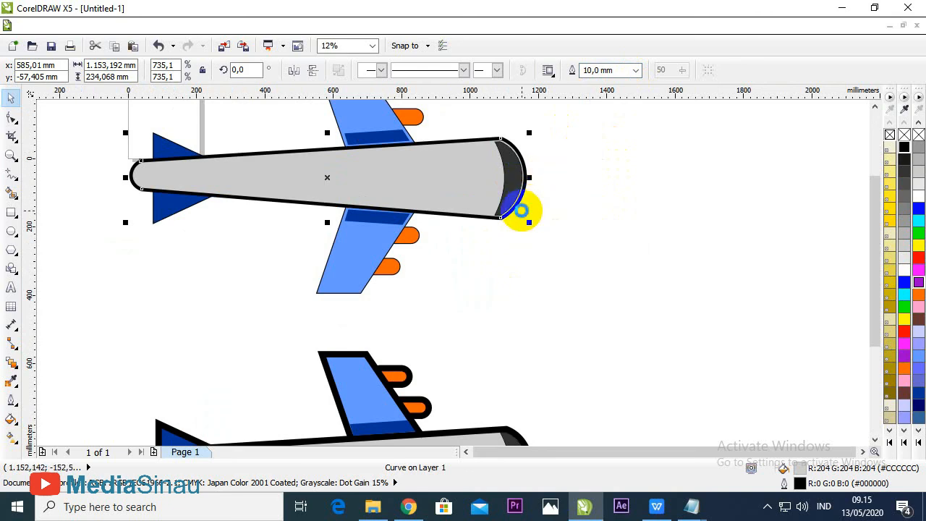
scroll(521, 217, down, 3)
scroll(517, 262, up, 5)
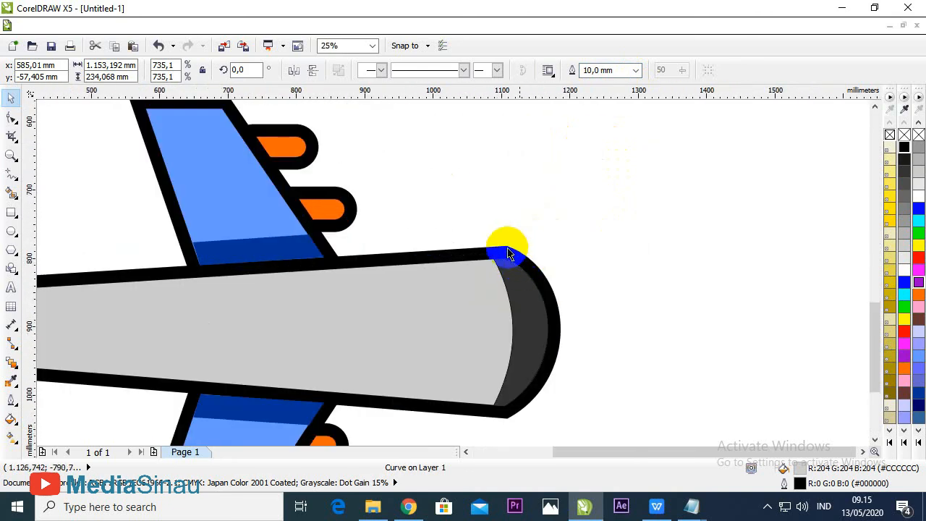
scroll(504, 270, down, 3)
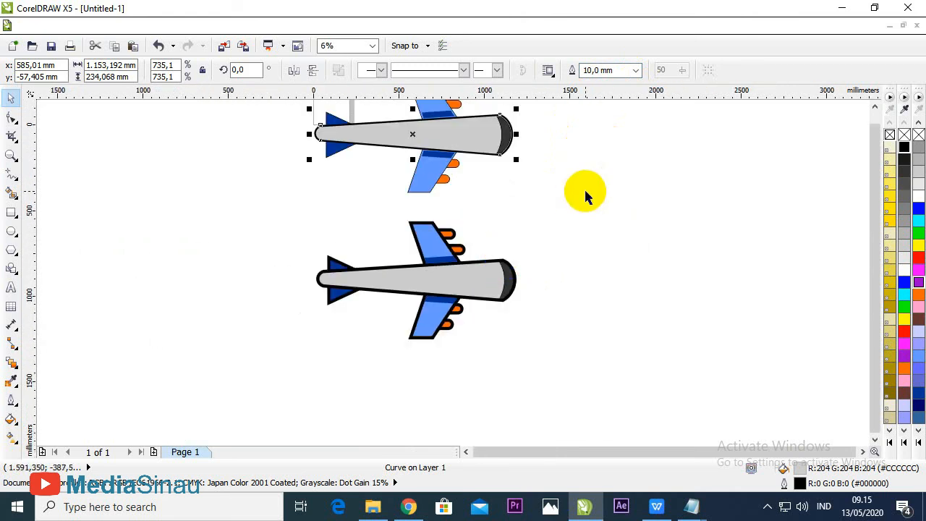
- Switch to WPS Office to review the topic list in #5 object.pptx, and return to the airplanes in CorelDRAW
click(656, 509)
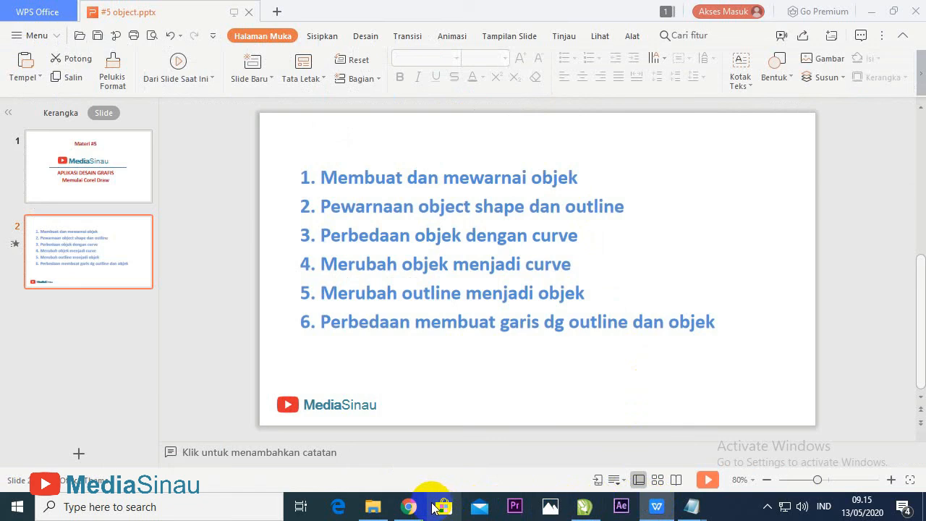
click(592, 512)
scroll(569, 304, down, 2)
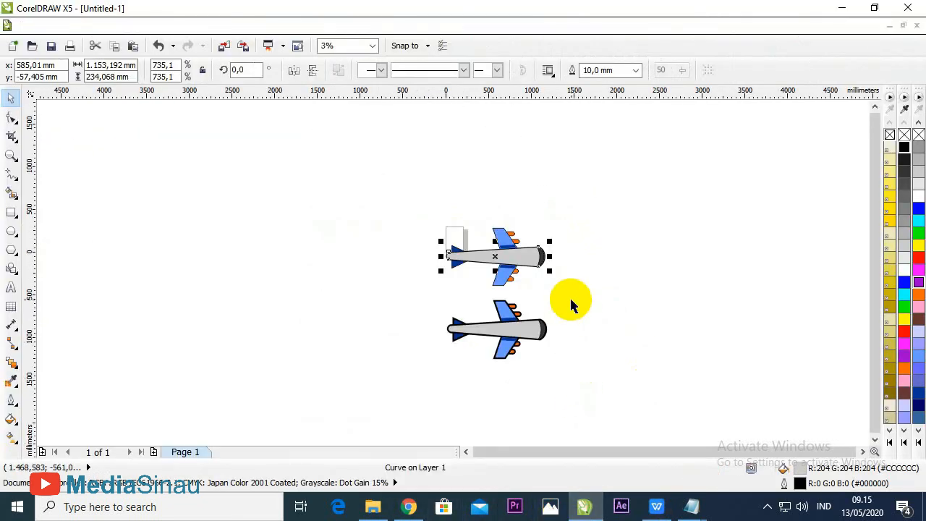
scroll(568, 304, up, 2)
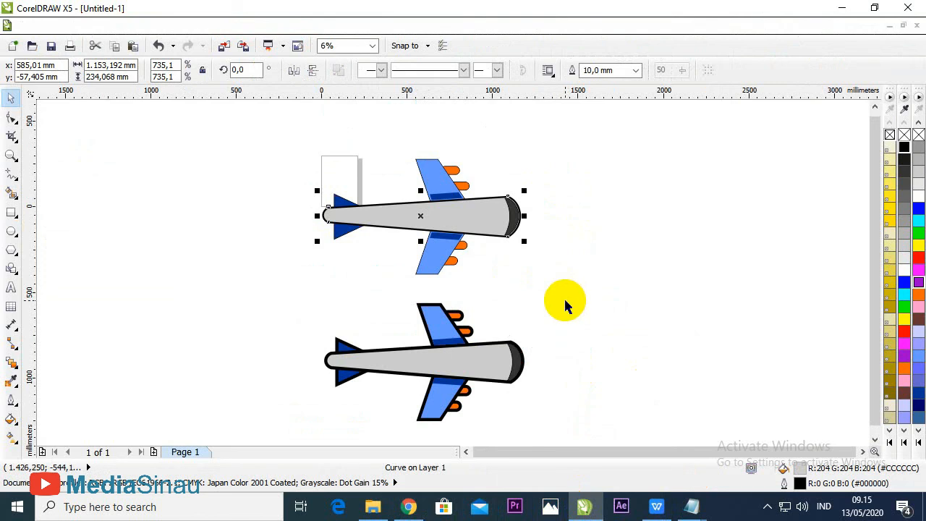